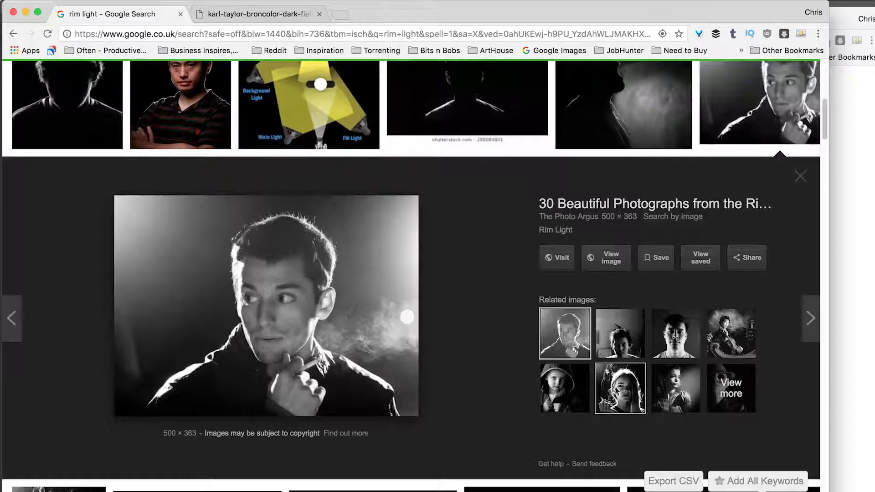
Switch to the browser and examine rim-light reference portraits, including an enlarged view of the dark-field photo's shoulder, hair and face edges.
left_click(601, 371)
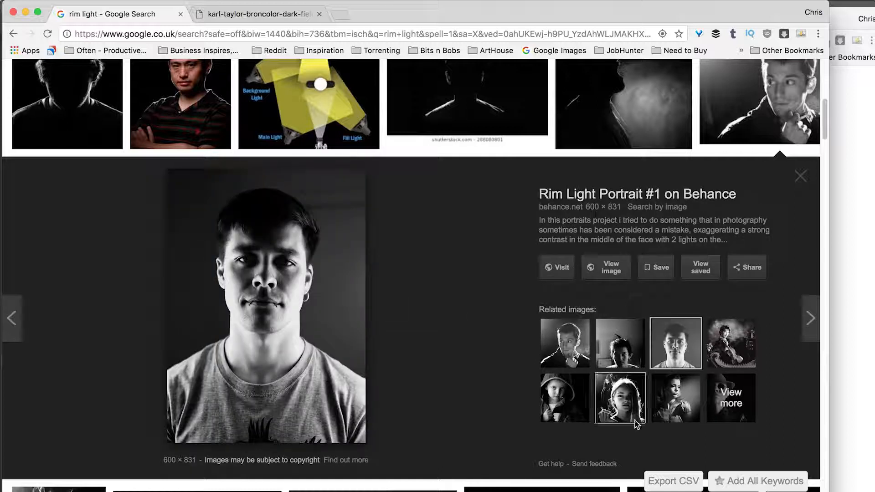
left_click(622, 355)
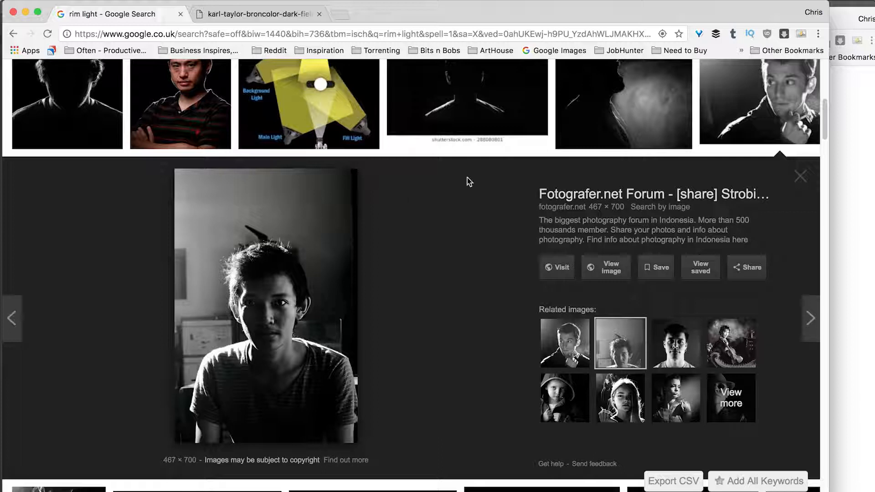
left_click(257, 13)
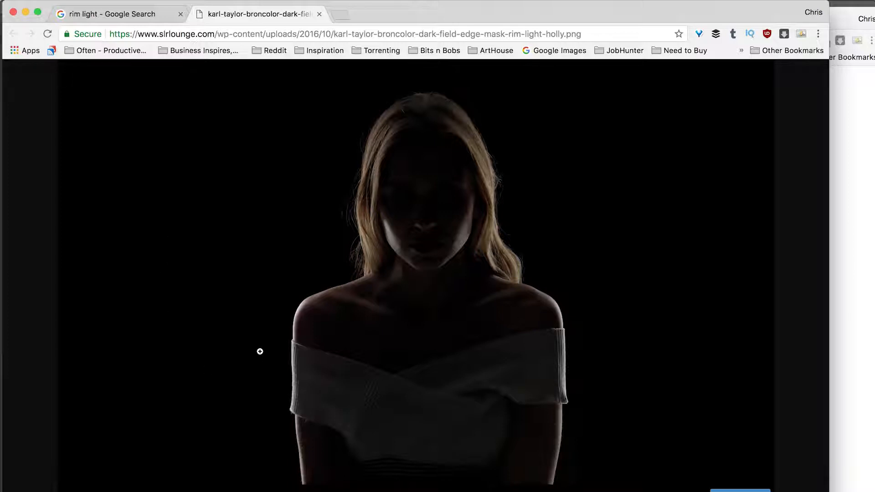
left_click(292, 421)
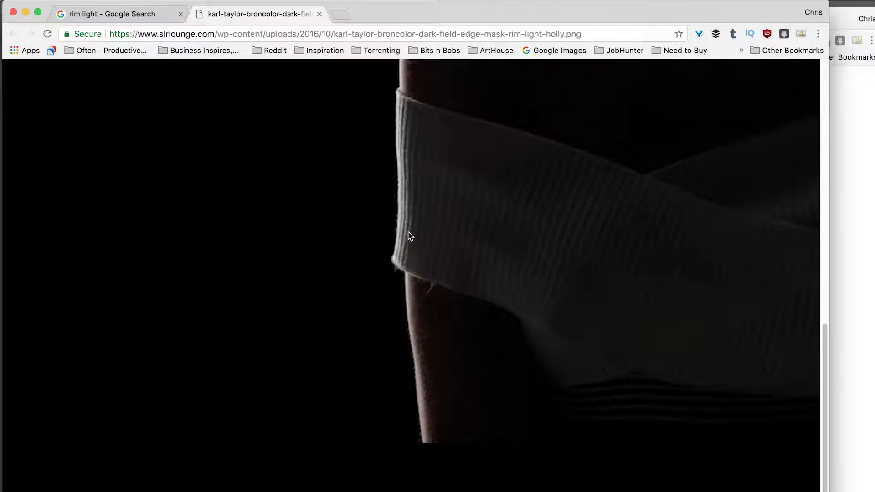
scroll(410, 249, "up", 6)
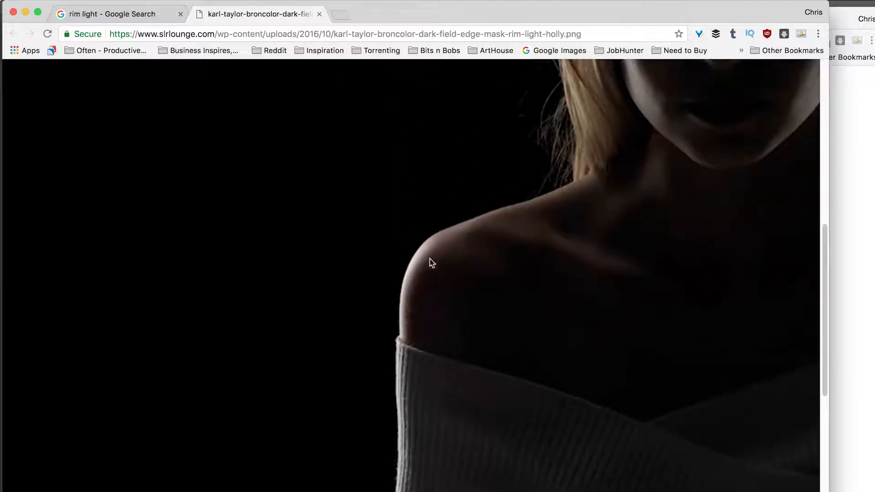
scroll(622, 200, "up", 5)
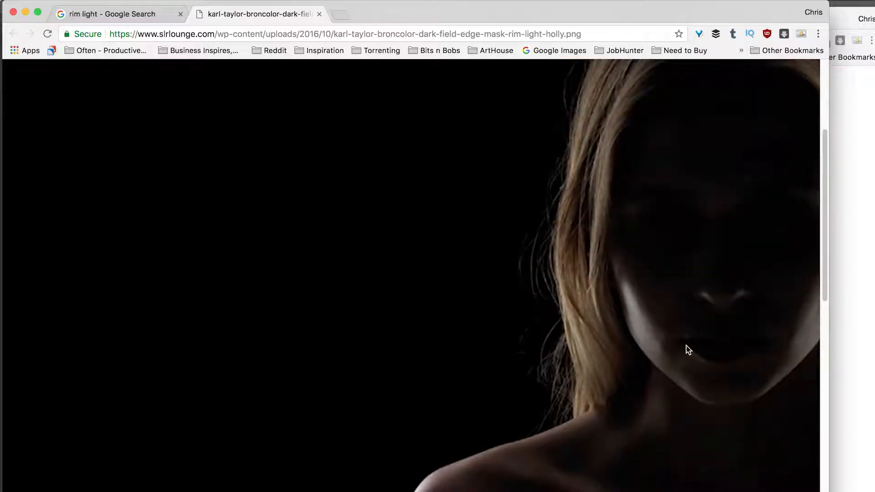
scroll(596, 254, "up", 3)
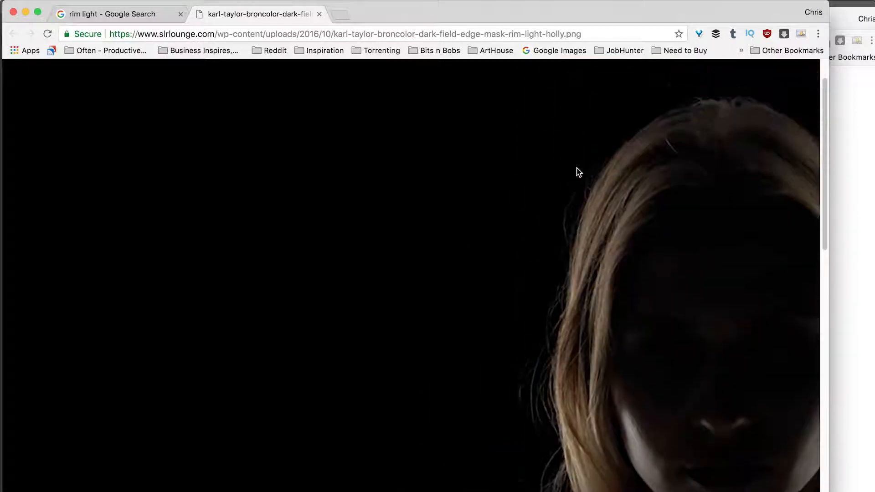
scroll(582, 281, "right", 2)
Open the full-size woman's profile silhouette study from the rim light image results and examine the lit edges along the neck and chin.
left_click(105, 14)
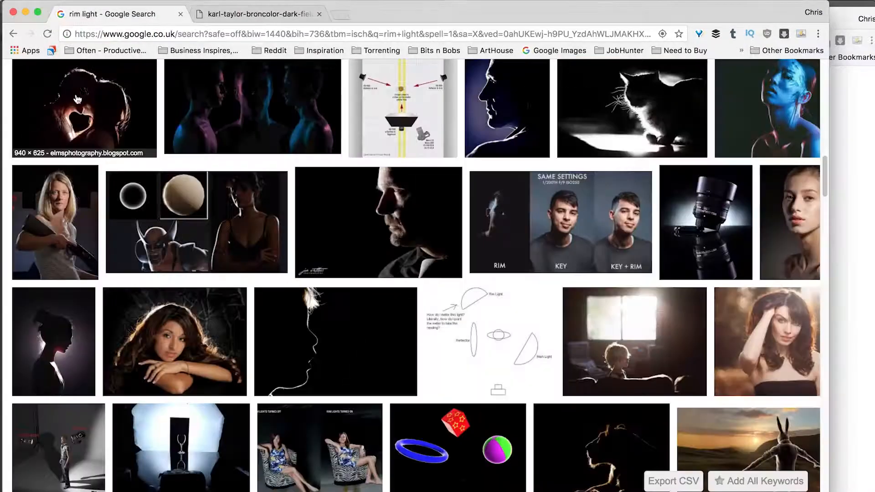
left_click(54, 341)
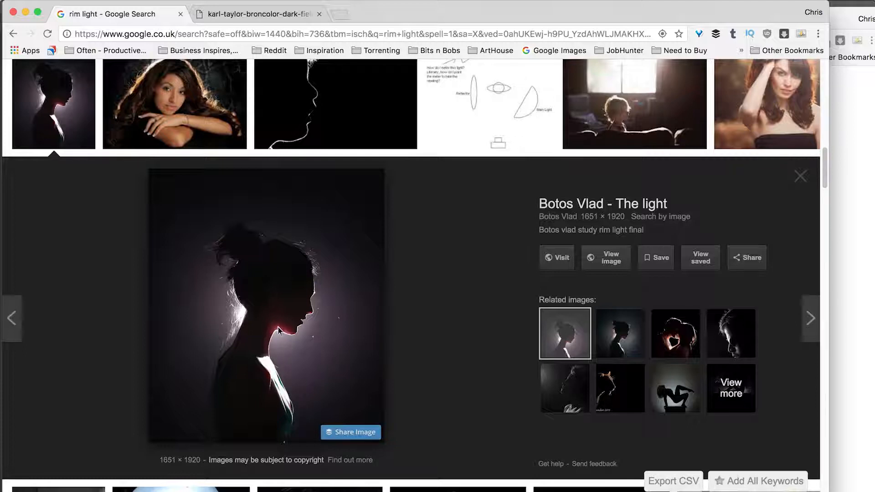
left_click(274, 321)
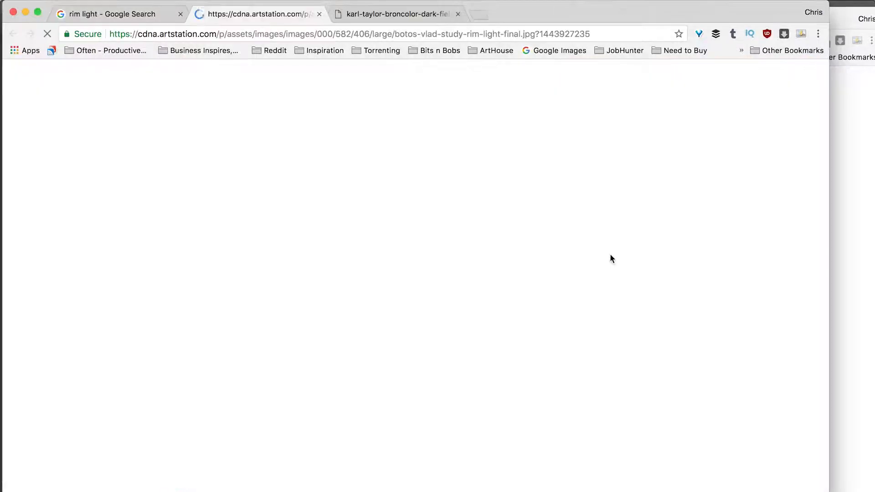
left_click(370, 217)
scroll(506, 351, "down", 5)
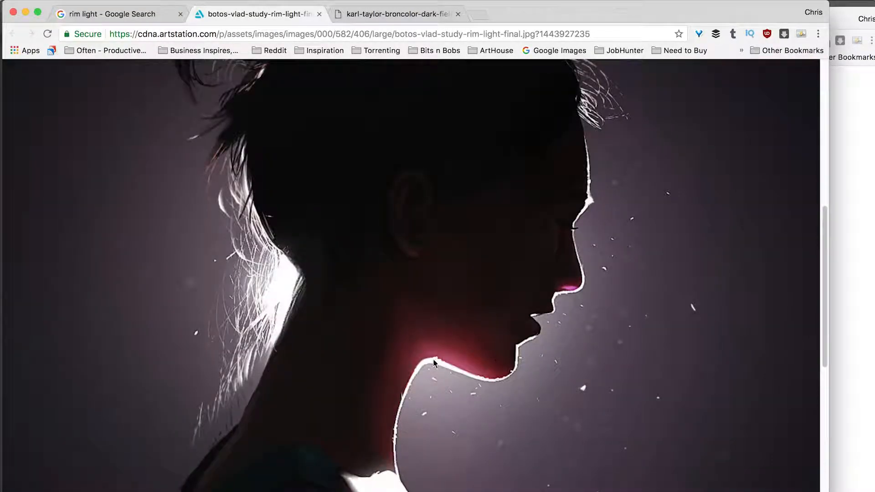
scroll(433, 359, "up", 6)
Switch back to Photoshop and load the outline of the First Man Illustration layer as a selection.
key("super+Tab")
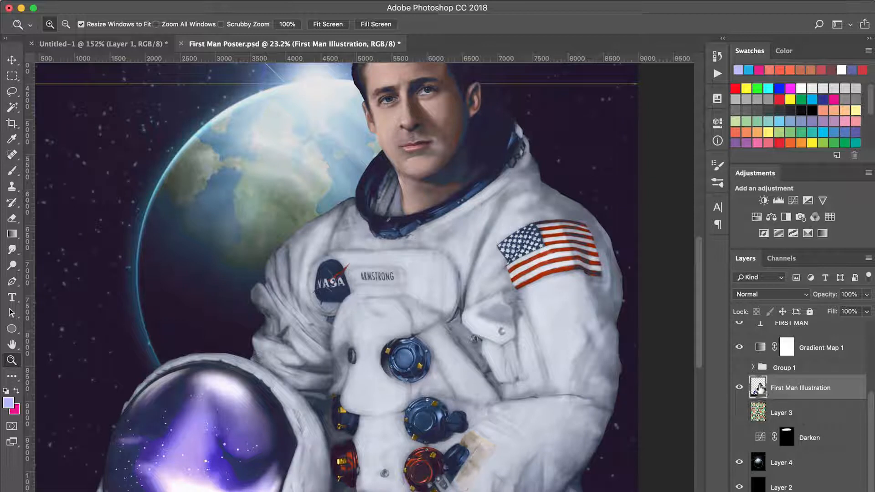
left_click(758, 388, "super")
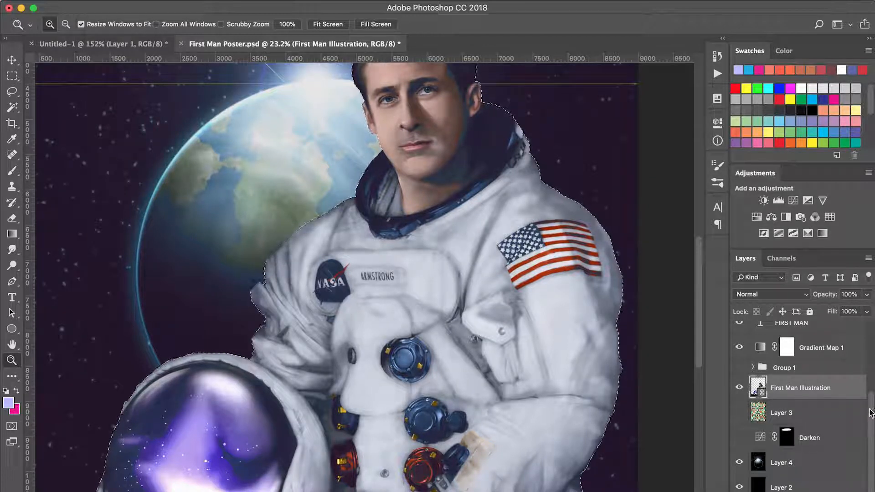
left_click_drag(870, 411, 872, 378)
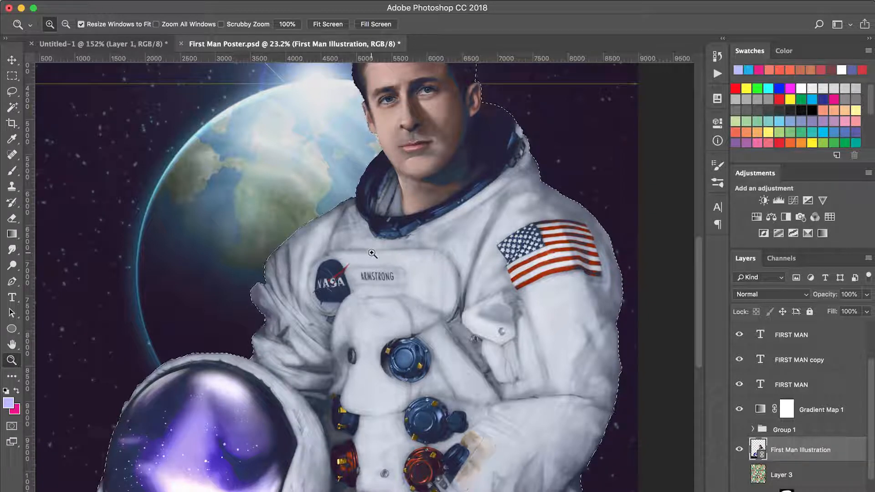
Create a new layer named "Soft Rim light" in Screen mode above the First Man Illustration layer.
key("super+shift+n")
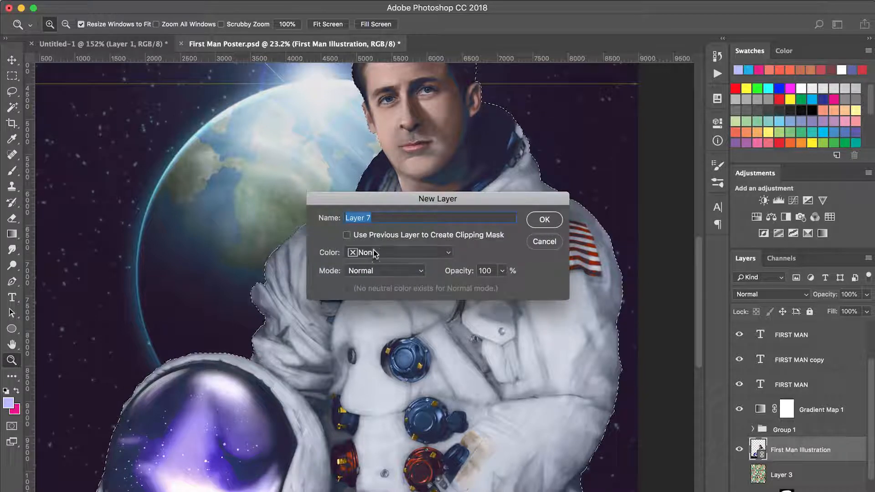
left_click(371, 273)
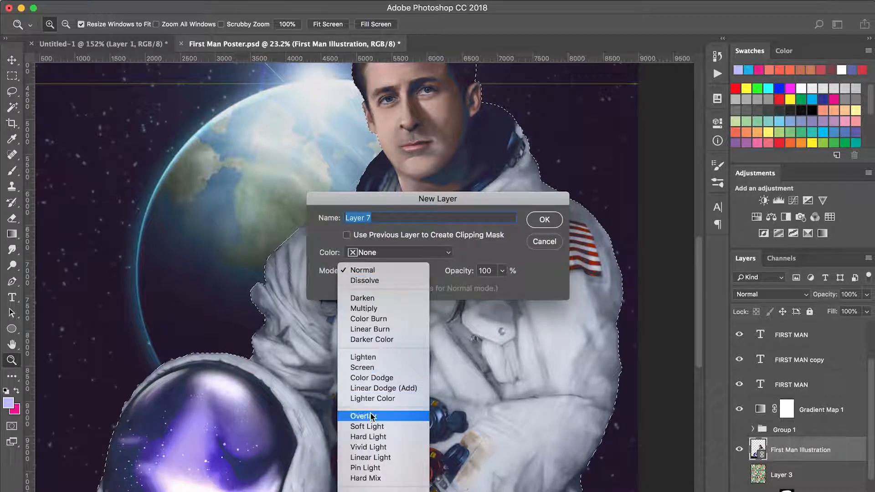
left_click(368, 367)
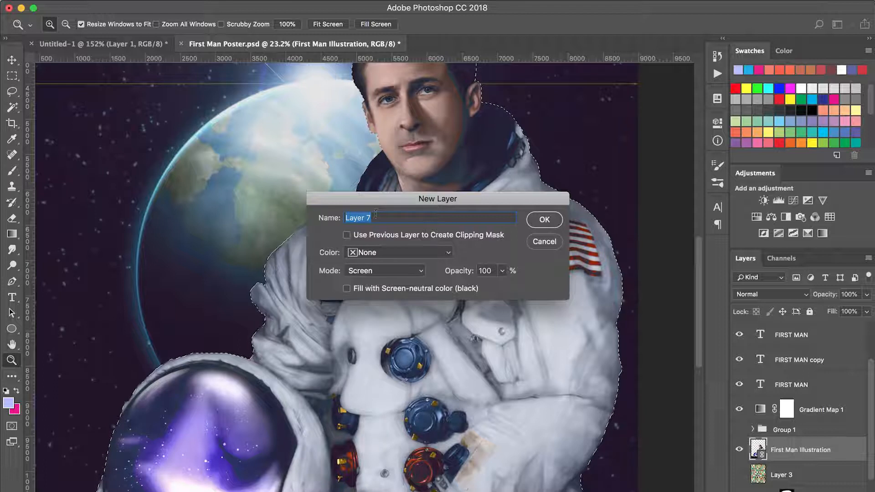
type("Soft Rim ligh")
key("Return")
Sample the blue of the sky beside the hair for the brush and brighten the foreground colour to #94a5f4.
left_click_drag(210, 282, 428, 116)
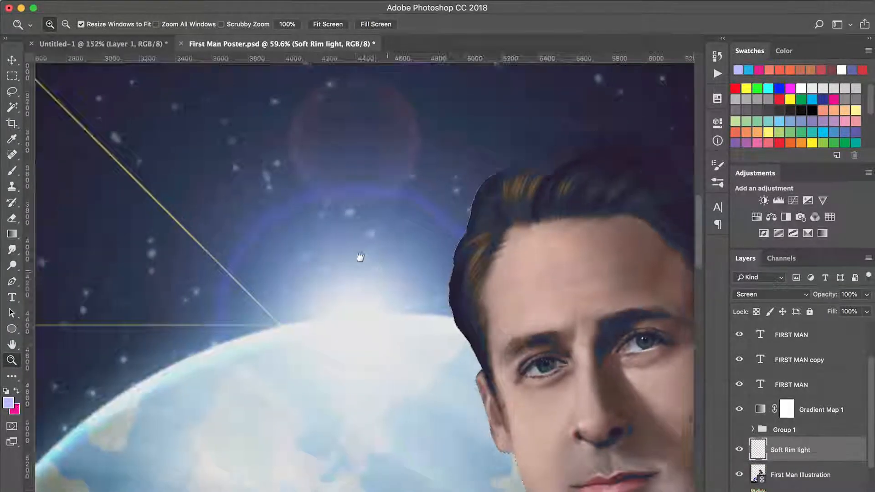
left_click_drag(359, 257, 303, 239)
key("b")
left_click(363, 178, "alt")
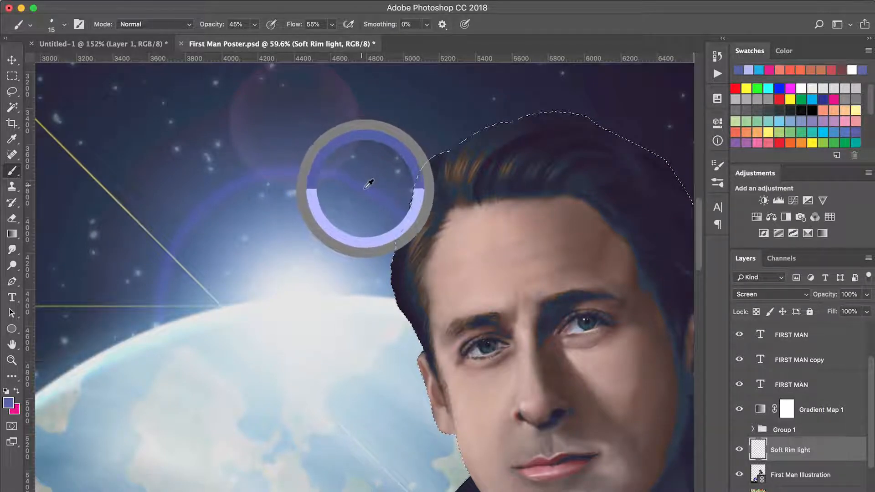
left_click(8, 403)
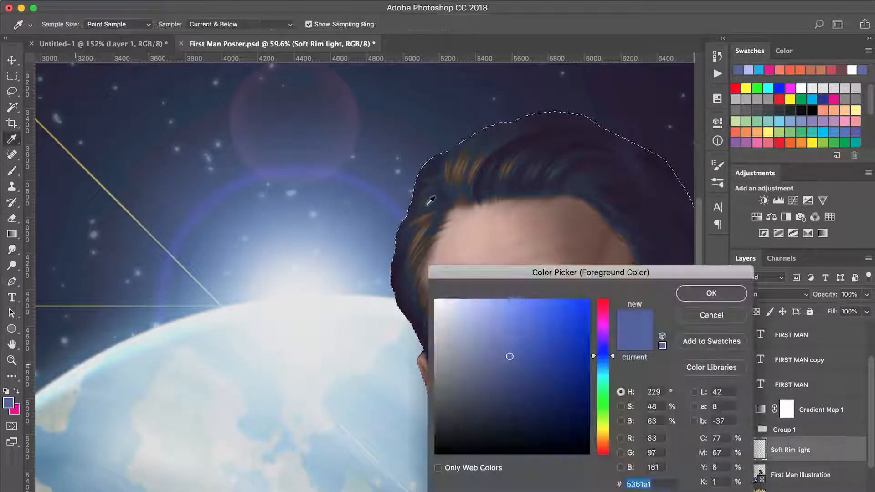
left_click_drag(508, 355, 493, 306)
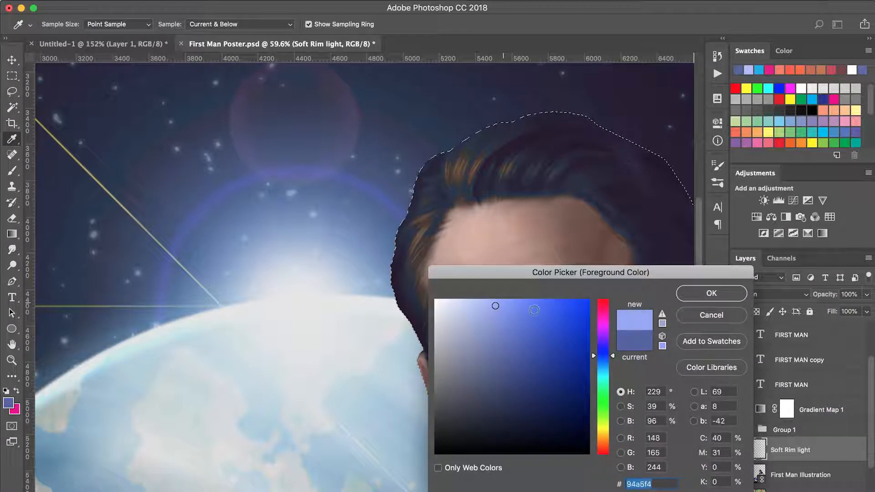
left_click(702, 293)
Paint a faint rim light along the outer edge of the suit's dark collar with a 45 px brush at 45% opacity.
key("bracketright")
key("bracketright")
key("bracketright")
key("bracketright")
key("bracketright")
key("bracketright")
key("bracketright")
key("bracketright")
key("bracketright")
key("bracketright")
key("bracketright")
key("bracketright")
key("bracketright")
key("bracketright")
key("bracketright")
key("bracketright")
key("bracketright")
key("bracketright")
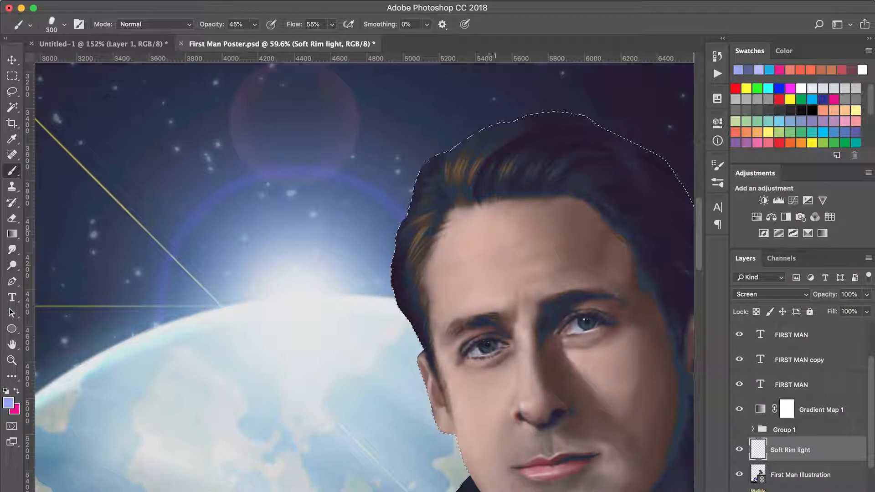
key("bracketleft")
key("bracketleft")
key("bracketleft")
mouse_move(486, 253)
left_mouse_down()
mouse_move(489, 239)
mouse_move(551, 244)
left_mouse_up()
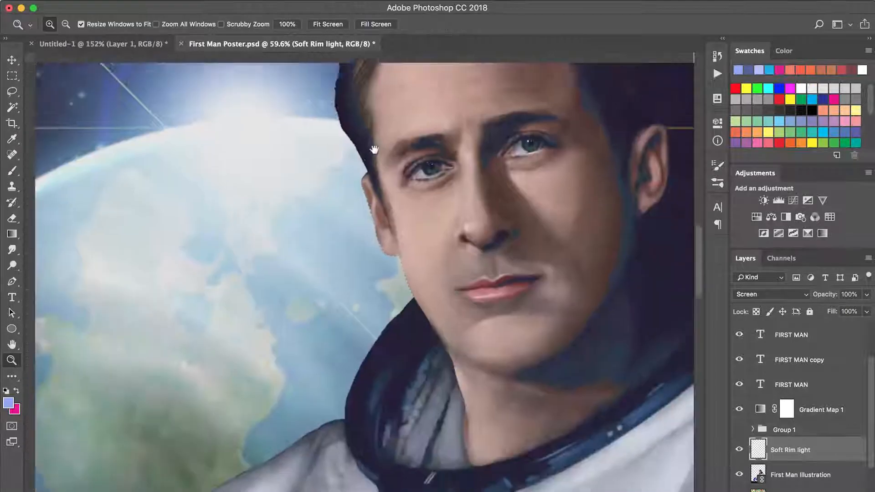
left_click_drag(370, 422, 371, 354)
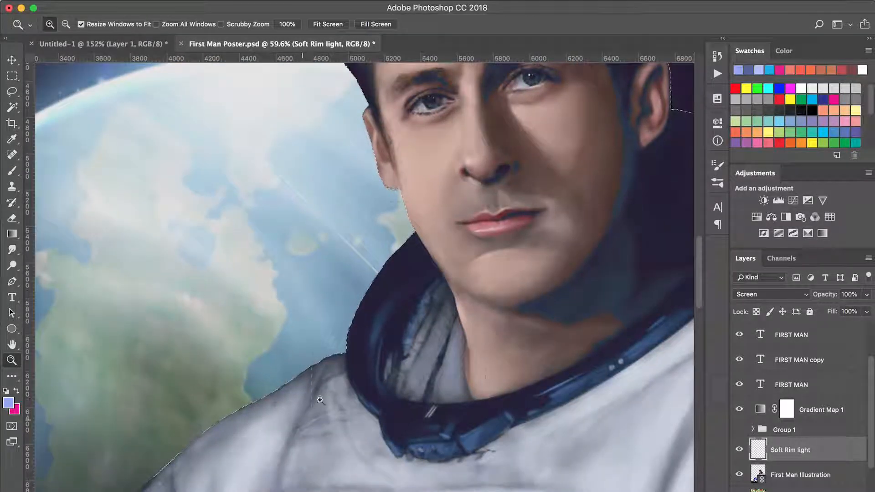
left_click(320, 398)
left_click_drag(429, 258, 454, 234)
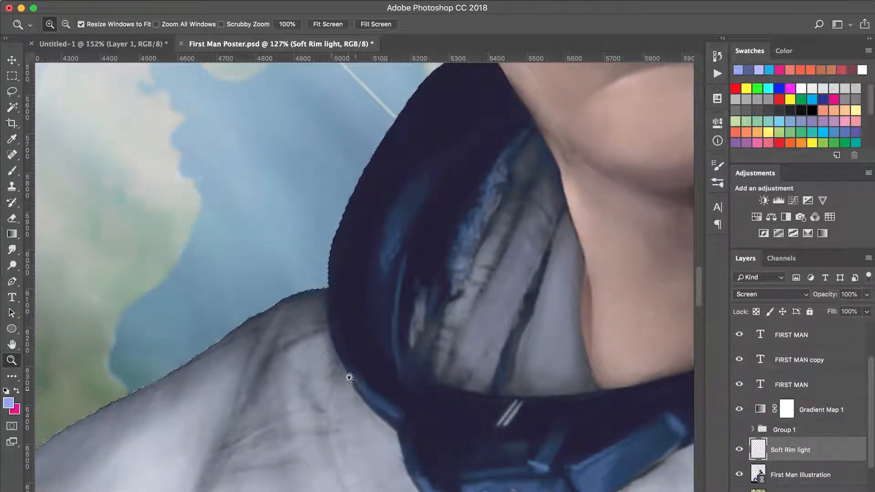
key("b")
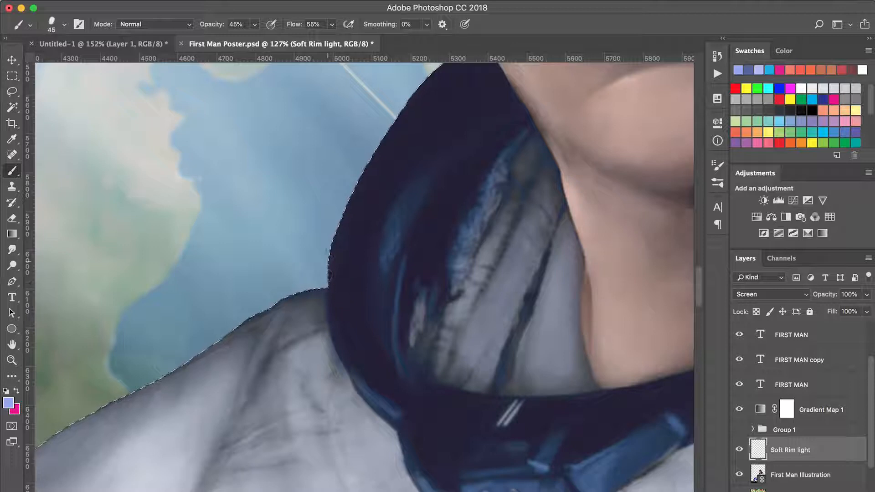
left_click_drag(327, 258, 344, 212)
left_click_drag(332, 241, 363, 170)
mouse_move(345, 201)
left_mouse_down()
mouse_move(386, 119)
mouse_move(422, 82)
mouse_move(392, 139)
left_mouse_up()
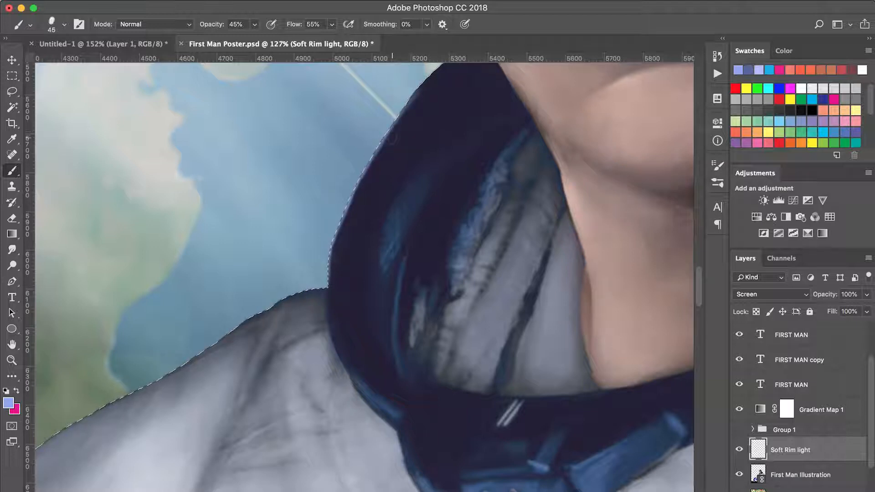
Refine the collar's rim light up to the jaw using a smaller 35 px brush.
scroll(392, 139, "up", 5)
mouse_move(402, 198)
left_mouse_down()
mouse_move(447, 144)
mouse_move(371, 237)
left_mouse_up()
scroll(338, 253, "down", 5)
key("bracketleft")
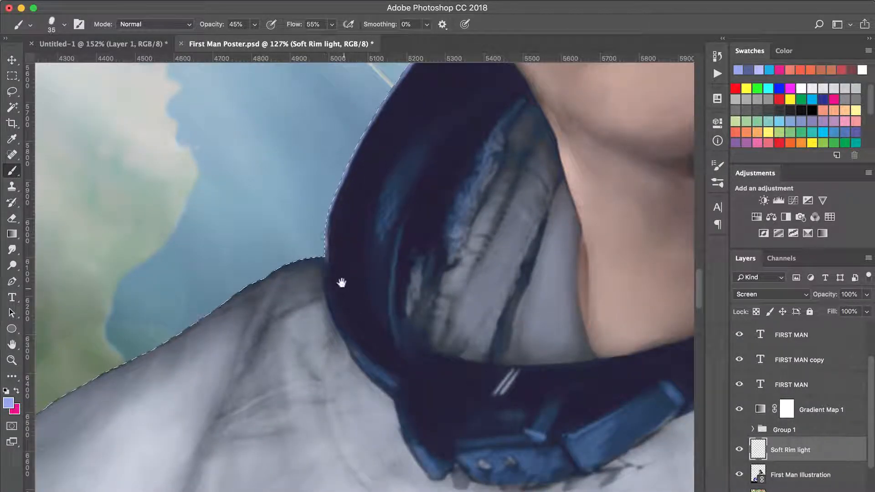
scroll(340, 283, "up", 3)
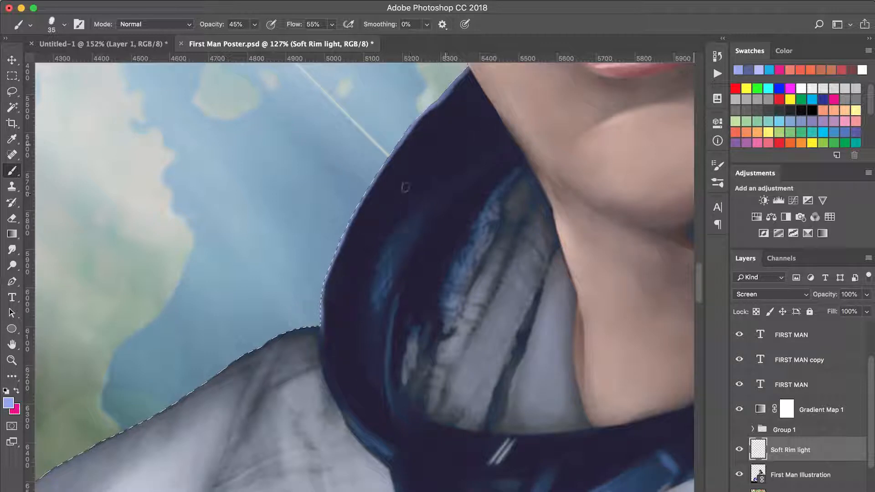
left_click_drag(383, 216, 428, 372)
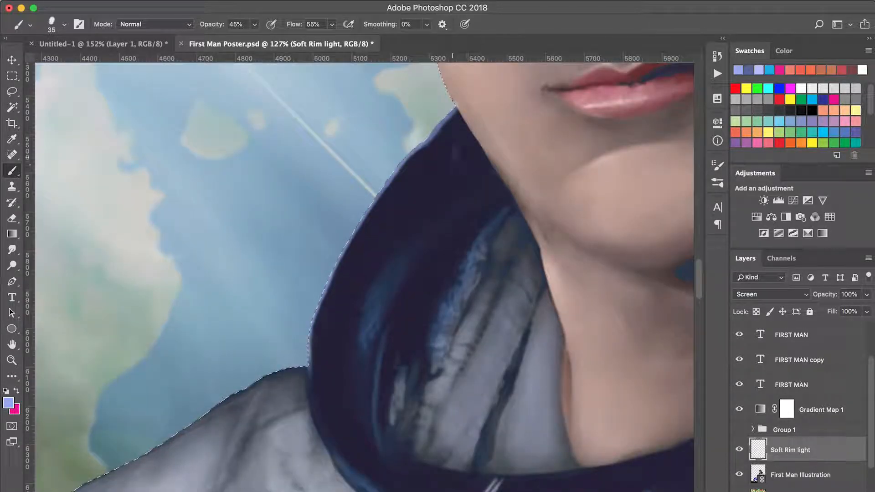
Paint a broader soft glow down the collar's outer edge to the shoulder with an 80 px brush.
key("bracketright")
key("bracketright")
key("bracketright")
key("bracketright")
key("bracketright")
key("bracketright")
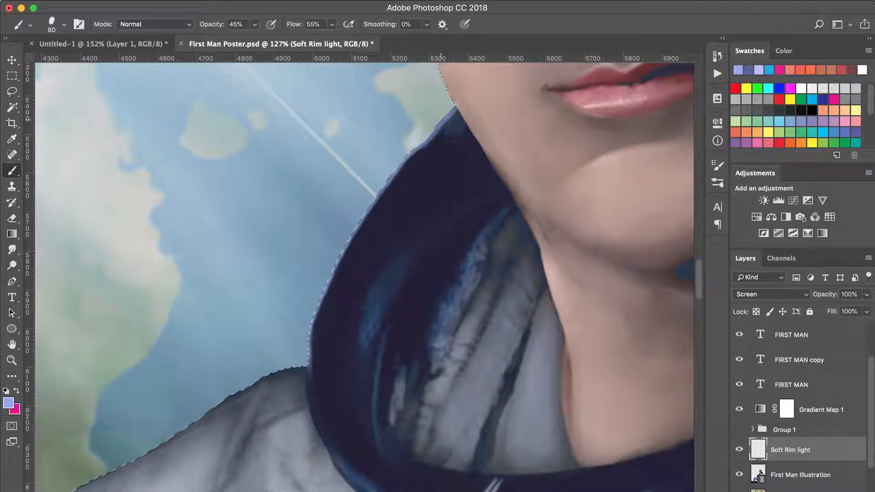
mouse_move(440, 139)
left_mouse_down()
mouse_move(371, 219)
mouse_move(313, 392)
left_mouse_up()
mouse_move(314, 363)
left_mouse_down()
mouse_move(319, 396)
mouse_move(314, 337)
mouse_move(335, 268)
mouse_move(355, 244)
mouse_move(331, 297)
mouse_move(401, 166)
mouse_move(449, 125)
mouse_move(387, 183)
mouse_move(310, 362)
mouse_move(339, 458)
mouse_move(314, 391)
mouse_move(315, 319)
left_mouse_up()
Paint a thin rim light along the earlobe and the adjoining cheek edge with a 35 px brush.
key("bracketleft")
key("bracketleft")
key("bracketleft")
key("bracketleft")
key("bracketleft")
mouse_move(375, 268)
left_mouse_down()
mouse_move(357, 400)
mouse_move(319, 490)
left_mouse_up()
key("bracketleft")
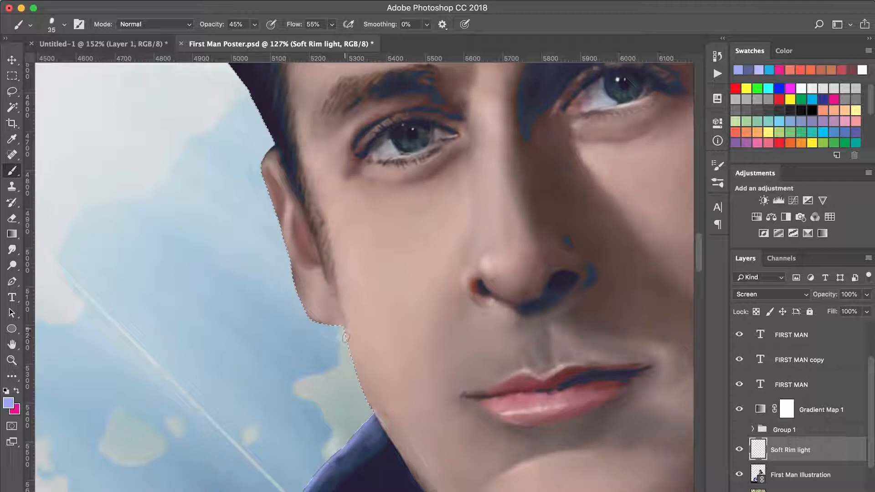
mouse_move(345, 329)
left_mouse_down()
mouse_move(387, 436)
mouse_move(333, 276)
mouse_move(330, 314)
left_mouse_up()
left_click_drag(261, 216, 357, 296)
Paint a thin rim light along the jawline from the cheek down to beneath the chin with a 25 px brush.
key("super+minus")
key("super+minus")
key("super+minus")
left_click_drag(482, 295, 567, 328)
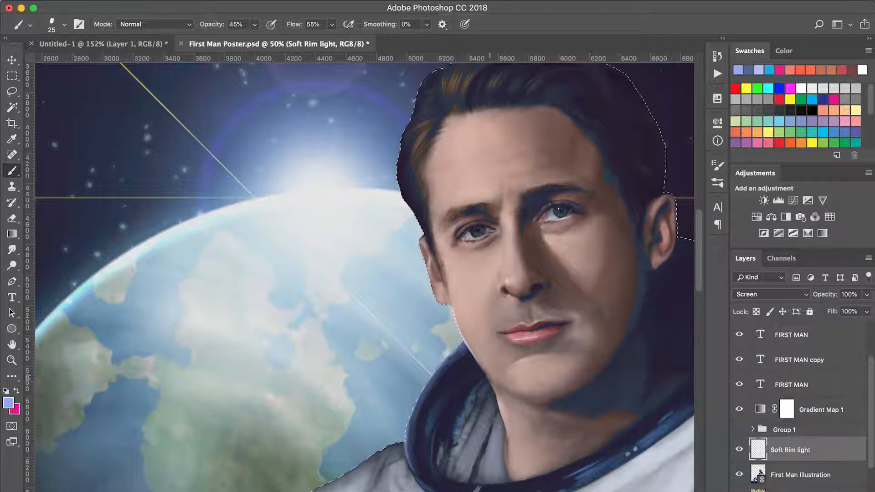
key("super+space")
left_click_drag(442, 465, 526, 298)
left_click_drag(329, 203, 396, 283)
left_click_drag(346, 230, 378, 268)
left_click_drag(344, 214, 387, 292)
left_click_drag(365, 257, 403, 335)
left_click_drag(394, 303, 409, 359)
Paint soft light strokes under the jaw and down the front of the neck with a 50 px brush.
key("space")
left_click_drag(444, 394, 382, 277)
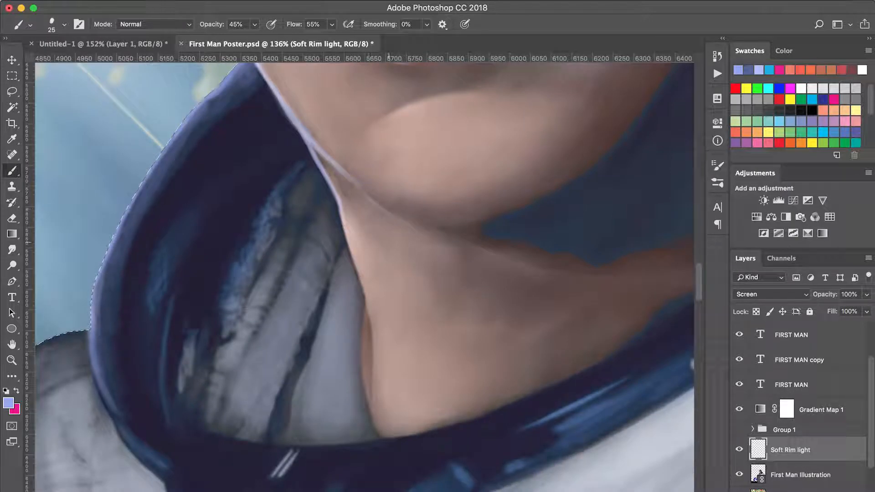
key("space")
left_click_drag(384, 280, 408, 360)
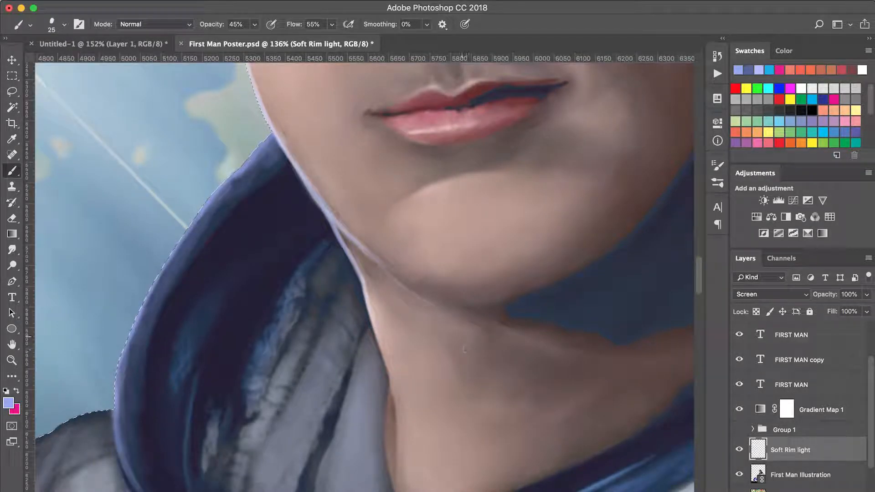
key("bracketright")
key("bracketright")
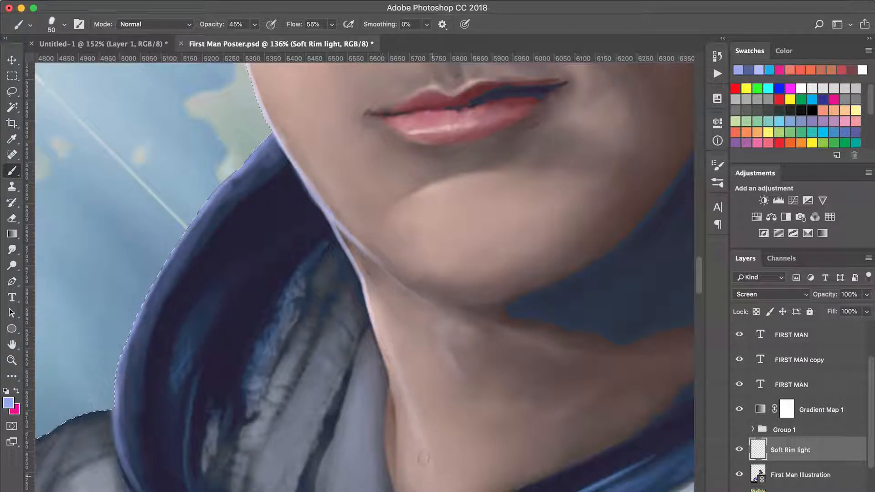
Paint a thin rim light along the neck's outer edge below the jaw with a 25 px brush.
key("[")
key("[")
key("[")
key("[")
key("[")
left_click_drag(390, 381, 371, 321)
left_click_drag(393, 382, 397, 416)
left_click_drag(374, 319, 399, 385)
Paint a rim light under the Earth-side earlobe and up the lower ear edge, reducing the brush to 15 px.
scroll(399, 385, "up", 10)
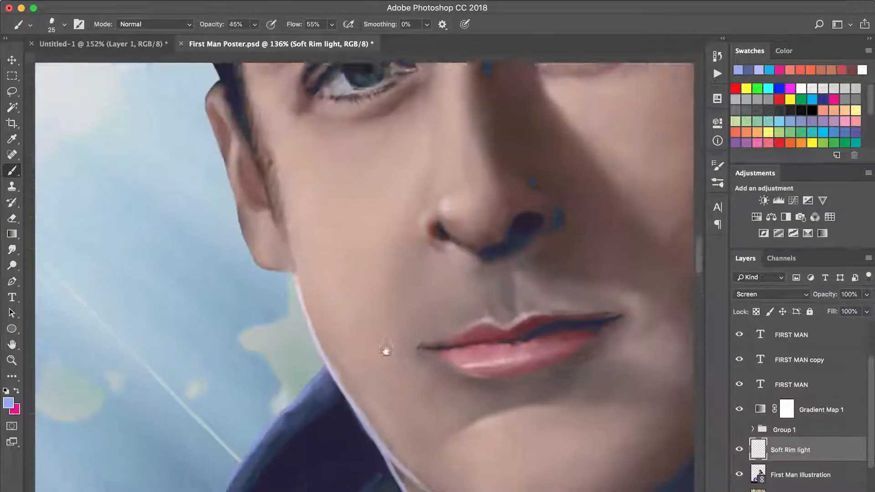
mouse_move(296, 295)
left_mouse_down()
mouse_move(269, 289)
mouse_move(246, 268)
mouse_move(291, 288)
mouse_move(262, 283)
left_mouse_up()
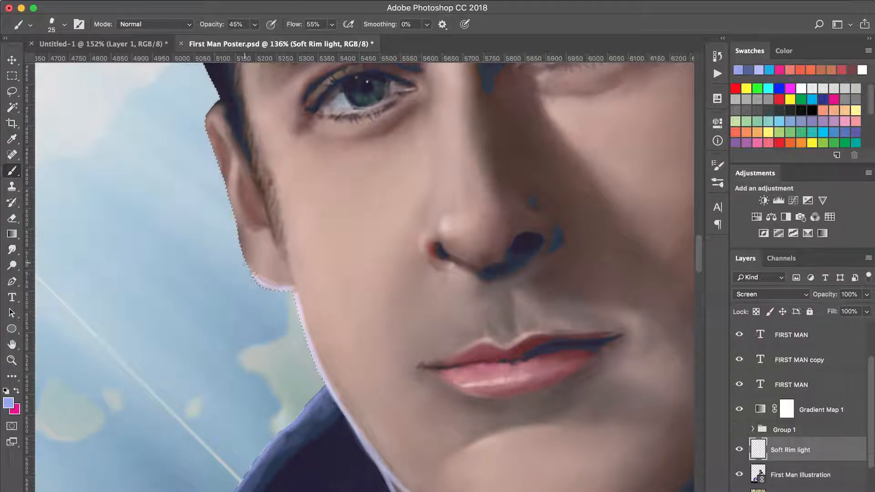
key("bracketleft")
key("bracketleft")
key("bracketleft")
key("bracketright")
key("ctrl+d")
left_click_drag(239, 218, 227, 183)
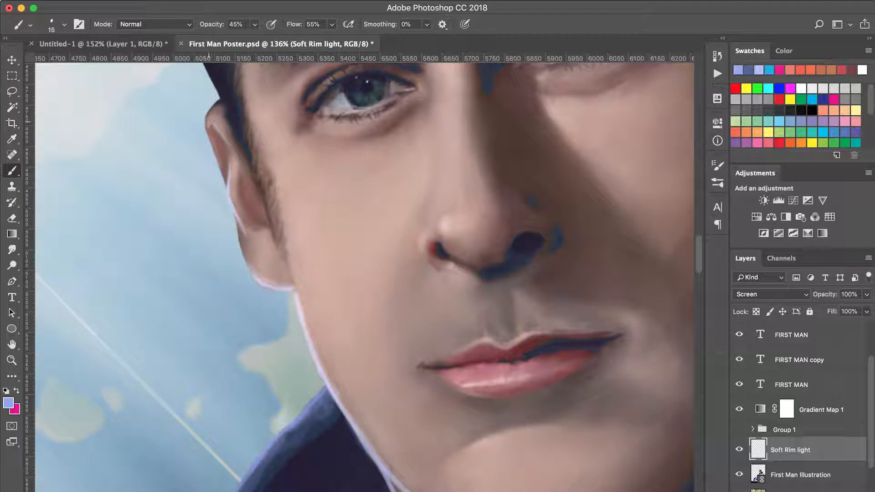
Continue the 15 px rim light around the top of the ear and along its whole outer edge.
left_click_drag(206, 123, 218, 100)
left_click_drag(214, 153, 226, 184)
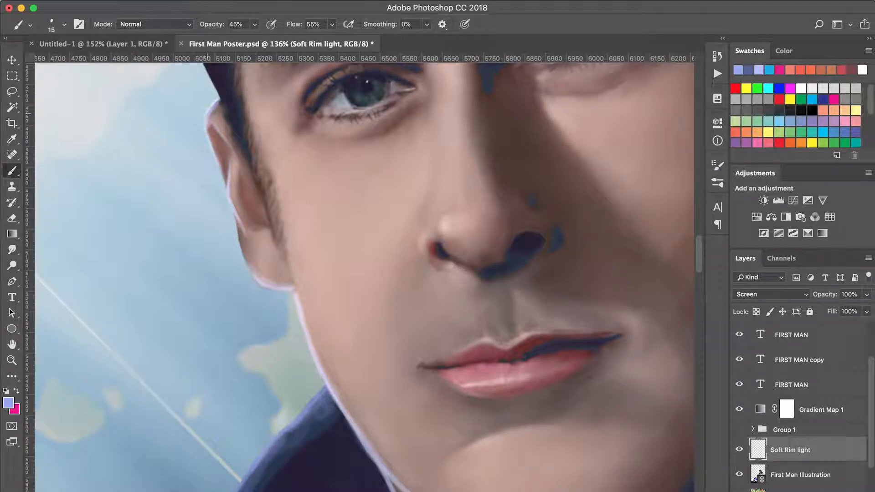
left_click_drag(221, 104, 249, 161)
left_click_drag(281, 331, 264, 276)
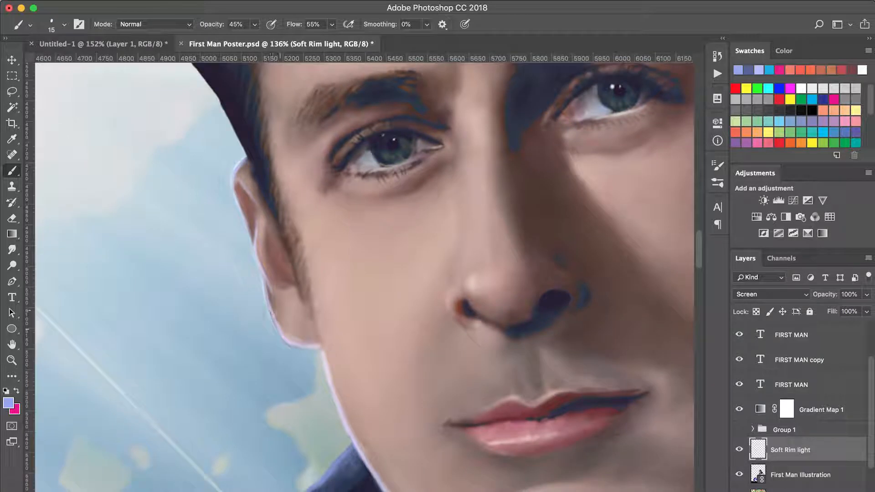
left_click_drag(281, 328, 269, 311)
left_click_drag(262, 274, 245, 213)
left_click_drag(260, 178, 298, 253)
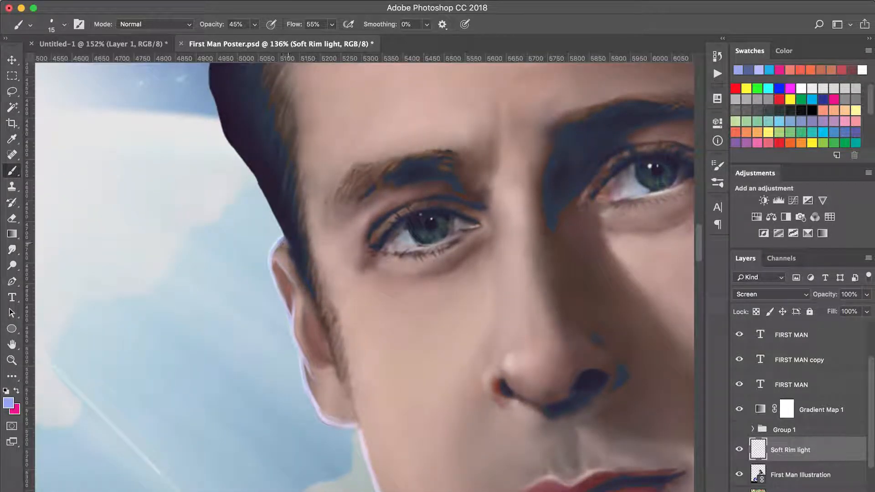
Add a softer glow to the top of the ear where it meets the hair with a 30 px brush.
key("bracketright")
left_click_drag(277, 248, 304, 275)
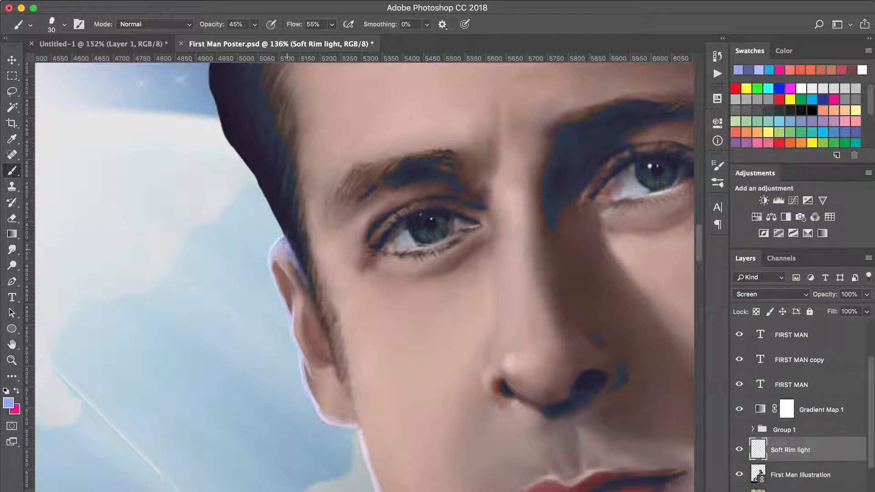
left_click_drag(297, 231, 311, 277)
Paint a rim light along the hair's Earth-side edge from the ear to the forelock with a 40 px brush.
key("super+minus")
key("super+minus")
key("super+minus")
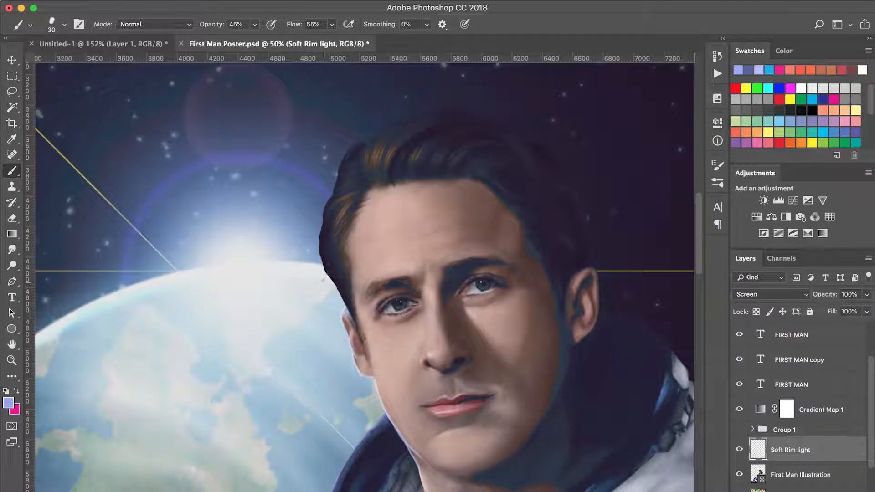
key("z")
left_click_drag(316, 357, 385, 138)
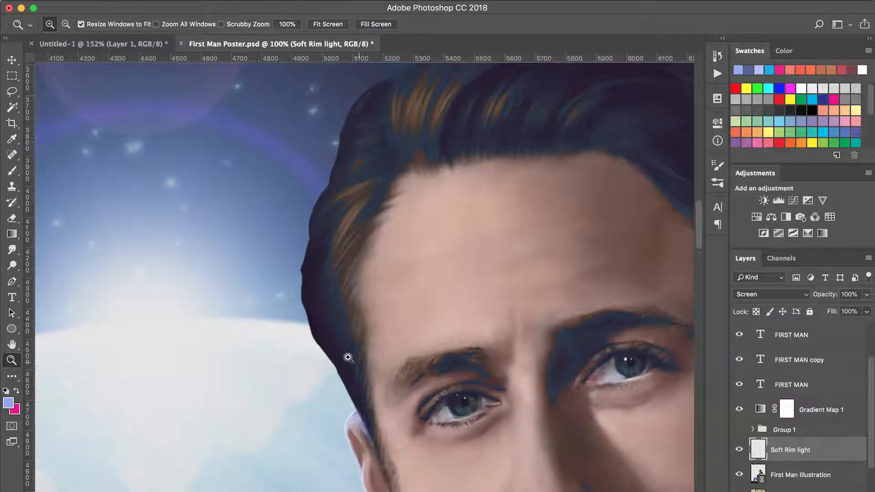
key("b")
mouse_move(341, 360)
left_mouse_down()
mouse_move(302, 294)
mouse_move(306, 220)
mouse_move(353, 103)
mouse_move(347, 117)
mouse_move(394, 77)
left_mouse_up()
scroll(394, 76, "up", 5)
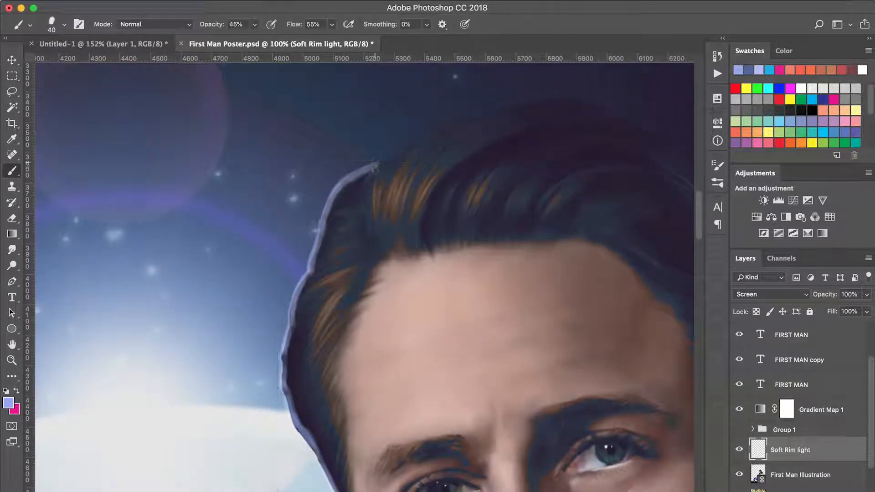
mouse_move(374, 168)
left_mouse_down()
mouse_move(366, 205)
mouse_move(385, 158)
left_mouse_up()
mouse_move(384, 159)
left_mouse_down()
mouse_move(369, 181)
mouse_move(396, 148)
mouse_move(440, 122)
mouse_move(594, 100)
mouse_move(430, 129)
mouse_move(366, 221)
mouse_move(370, 230)
left_mouse_up()
mouse_move(375, 165)
left_mouse_down()
mouse_move(332, 190)
mouse_move(310, 274)
left_mouse_up()
Refine the hair's rim light and extend it over the forelock towards the crown with a thin 10 px brush.
key("bracketleft")
key("bracketleft")
key("bracketleft")
mouse_move(320, 231)
left_mouse_down()
mouse_move(310, 272)
mouse_move(332, 191)
left_mouse_up()
mouse_move(368, 180)
left_mouse_down()
mouse_move(376, 239)
mouse_move(427, 149)
left_mouse_up()
mouse_move(347, 236)
left_mouse_down()
mouse_move(362, 176)
mouse_move(375, 164)
left_mouse_up()
mouse_move(362, 180)
left_mouse_down()
mouse_move(340, 253)
mouse_move(350, 321)
mouse_move(369, 347)
left_mouse_up()
left_click_drag(352, 318, 409, 429)
left_click_drag(383, 340, 412, 421)
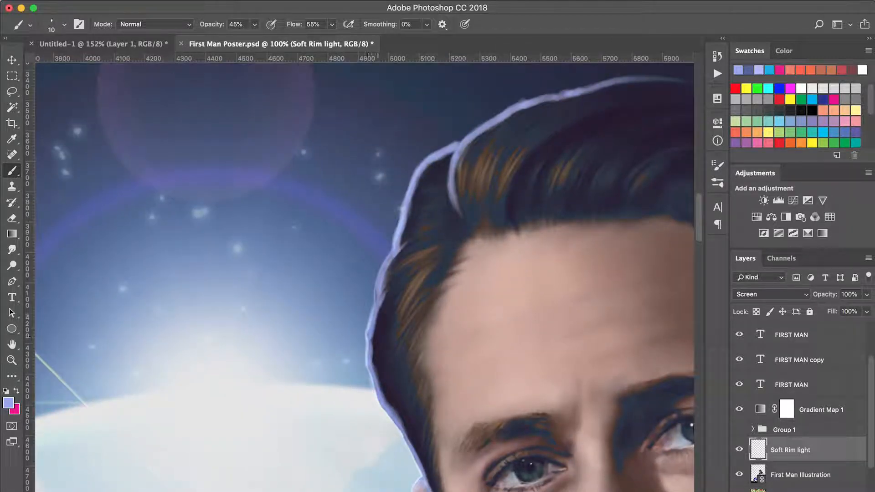
Paint fine light hair strands inward from the Earth-side hair edge with the 10 px brush.
left_click_drag(387, 297, 376, 329)
left_click_drag(394, 271, 373, 354)
left_click_drag(387, 310, 373, 369)
left_click_drag(386, 322, 374, 379)
left_click_drag(393, 364, 378, 392)
left_click_drag(414, 238, 399, 248)
left_click_drag(413, 206, 403, 237)
left_click_drag(425, 173, 412, 202)
mouse_move(423, 201)
left_mouse_down()
mouse_move(403, 226)
mouse_move(409, 218)
left_mouse_up()
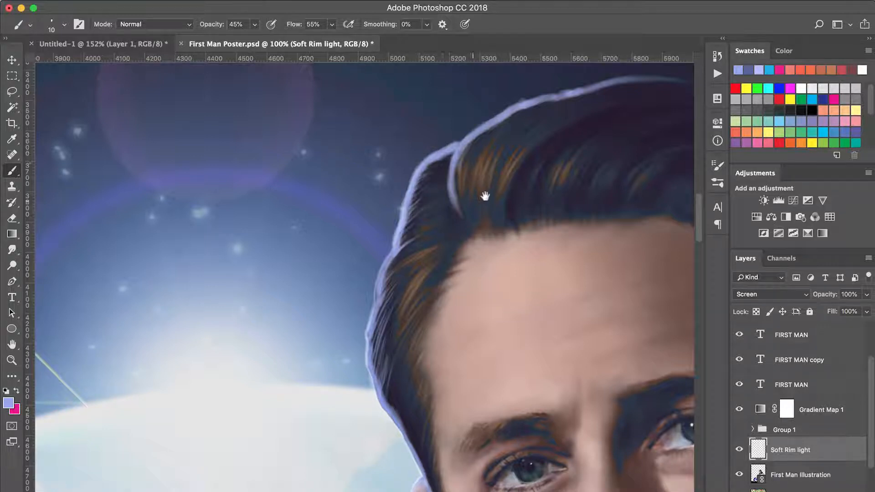
Paint a broader soft glow across the top of the hair, starting with a 60 px brush and refining with a smaller one.
left_click_drag(486, 196, 238, 350)
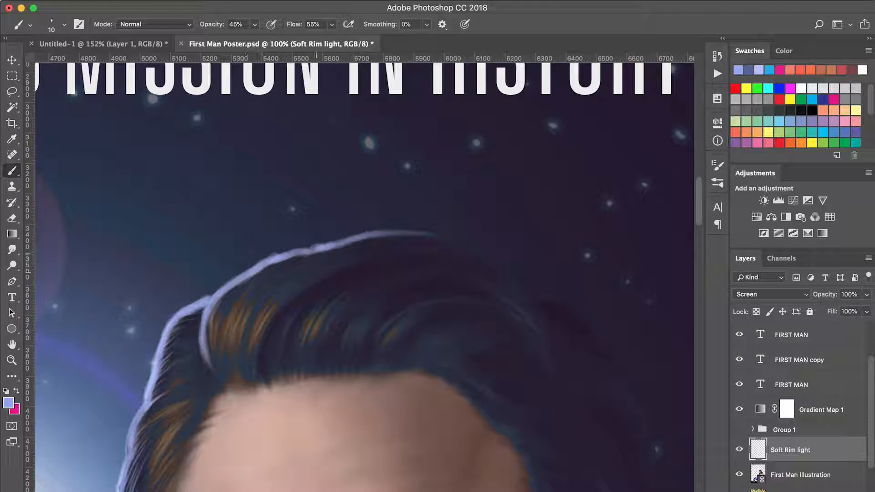
key("bracketright")
key("bracketright")
key("bracketright")
key("bracketright")
key("bracketright")
mouse_move(289, 258)
left_mouse_down()
mouse_move(415, 239)
mouse_move(470, 256)
left_mouse_up()
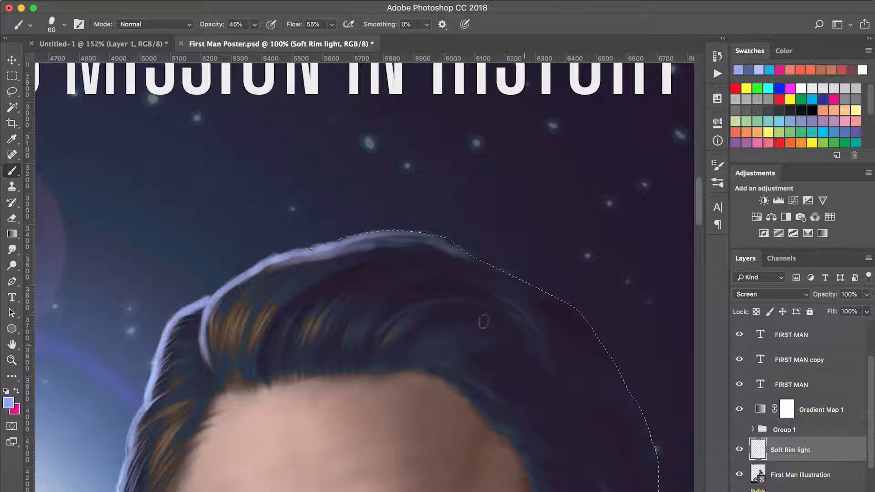
mouse_move(567, 301)
left_mouse_down()
mouse_move(419, 238)
mouse_move(341, 243)
left_mouse_up()
key("bracketleft")
key("bracketleft")
left_click_drag(313, 276, 450, 250)
left_click_drag(457, 252, 328, 266)
Paint a rim light along the far side of the hair from the crown downward with a 50 px brush.
left_click_drag(444, 343, 228, 207)
key("bracketright")
left_click_drag(287, 136, 334, 178)
mouse_move(341, 166)
left_mouse_down()
mouse_move(371, 185)
mouse_move(415, 263)
left_mouse_up()
key("super+minus")
key("super+minus")
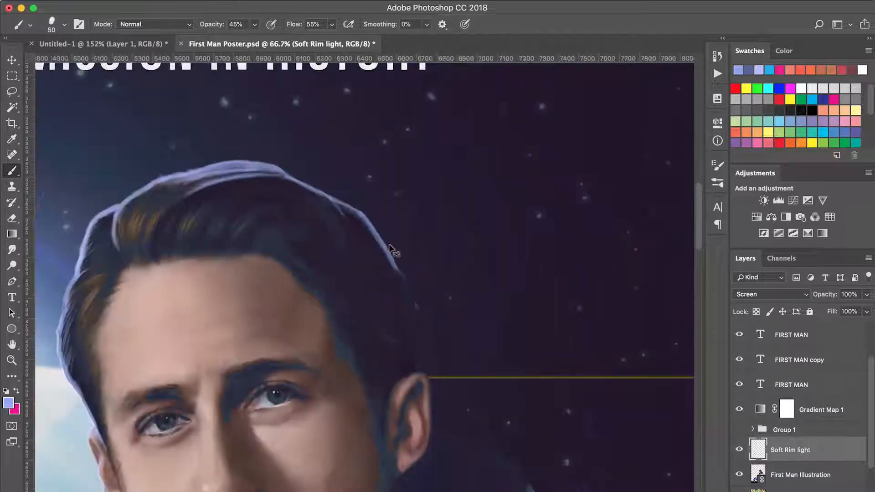
left_click_drag(360, 285, 485, 151)
left_click_drag(506, 120, 527, 165)
Extend the far-side hair rim light down to the top of the ear.
key("super+plus")
key("super+plus")
left_click_drag(388, 248, 185, 478)
left_click_drag(484, 360, 490, 285)
mouse_move(486, 351)
left_mouse_down()
mouse_move(461, 213)
mouse_move(404, 120)
left_mouse_up()
left_click_drag(473, 351, 439, 246)
left_click_drag(453, 255, 449, 153)
Paint a thin rim light around the far ear's outer edge with a 25 px brush.
key("bracketleft")
key("bracketleft")
key("bracketleft")
key("bracketleft")
key("bracketleft")
left_click_drag(443, 266, 474, 359)
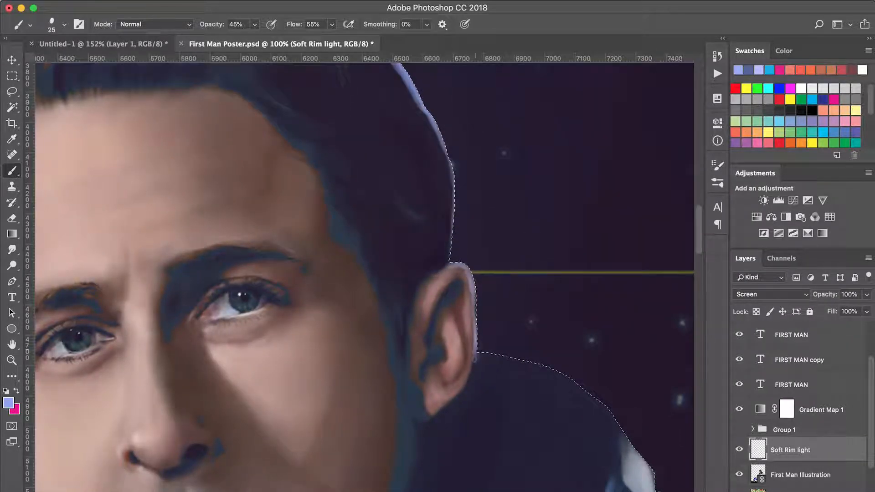
left_click_drag(475, 325, 453, 209)
left_click_drag(434, 258, 320, 46)
mouse_move(411, 376)
left_mouse_down()
mouse_move(438, 221)
mouse_move(350, 180)
left_mouse_up()
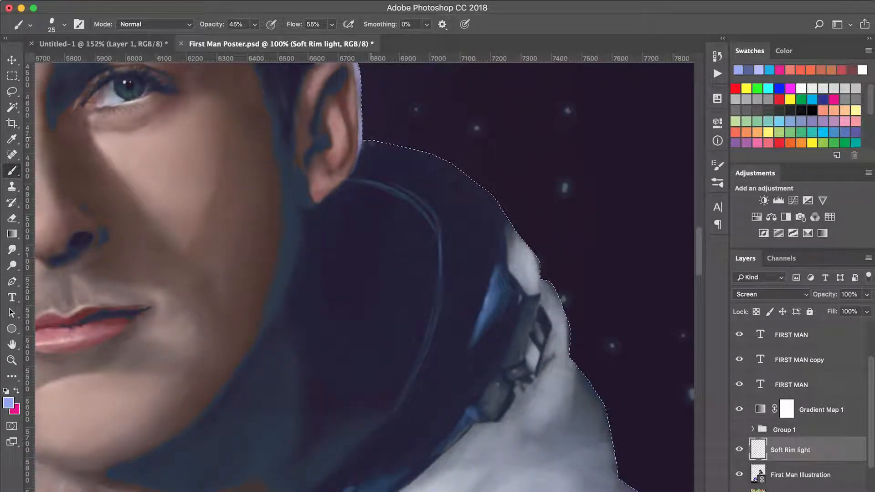
left_click_drag(451, 200, 425, 201)
key("alt+super+z")
key("alt+super+z")
key("alt+super+z")
key("alt+super+z")
key("alt+super+z")
key("alt+super+z")
key("alt+super+z")
Paint a 25 px rim light along the far collar's outer edge from the ear down to the white suit fabric.
left_click_drag(363, 142, 460, 171)
mouse_move(363, 142)
left_mouse_down()
mouse_move(394, 145)
mouse_move(483, 191)
mouse_move(496, 205)
mouse_move(506, 261)
left_mouse_up()
mouse_move(508, 218)
left_mouse_down()
mouse_move(541, 270)
mouse_move(541, 291)
left_mouse_up()
left_click_drag(507, 215, 537, 255)
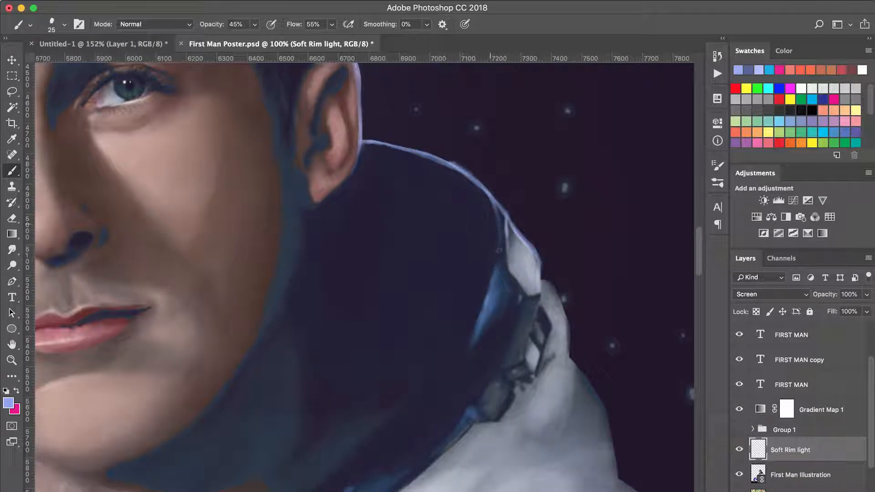
left_click_drag(473, 186, 500, 220)
left_click_drag(495, 268, 441, 132)
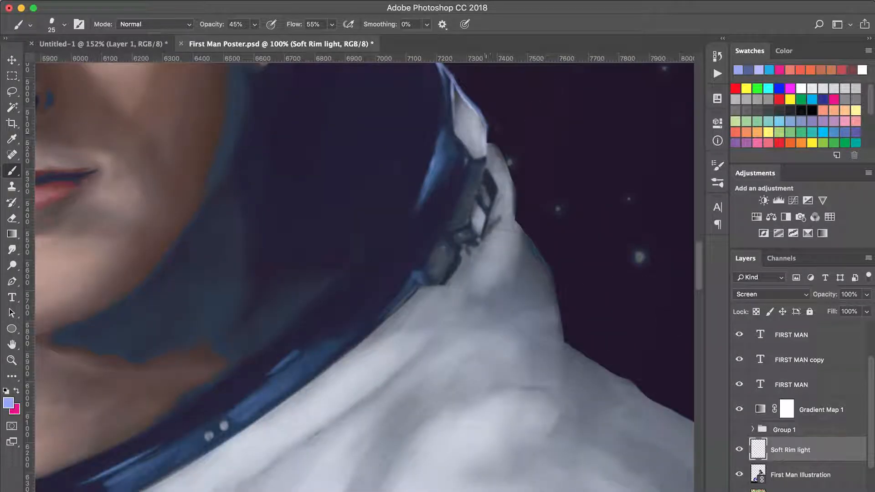
Continue the 25 px rim light along the white fabric folds behind the collar and strengthen the adjoining collar edge.
left_click_drag(495, 146, 504, 170)
mouse_move(514, 204)
left_mouse_down()
mouse_move(513, 233)
mouse_move(508, 173)
mouse_move(491, 143)
left_mouse_up()
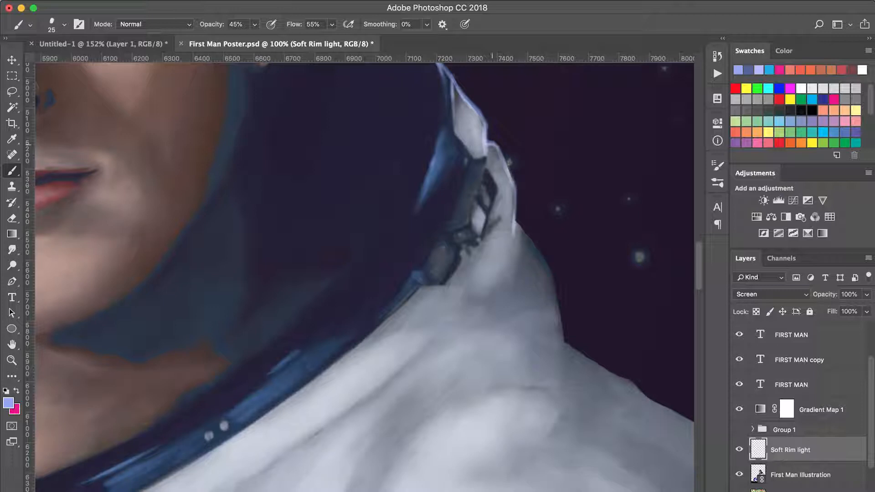
left_click_drag(511, 182, 512, 259)
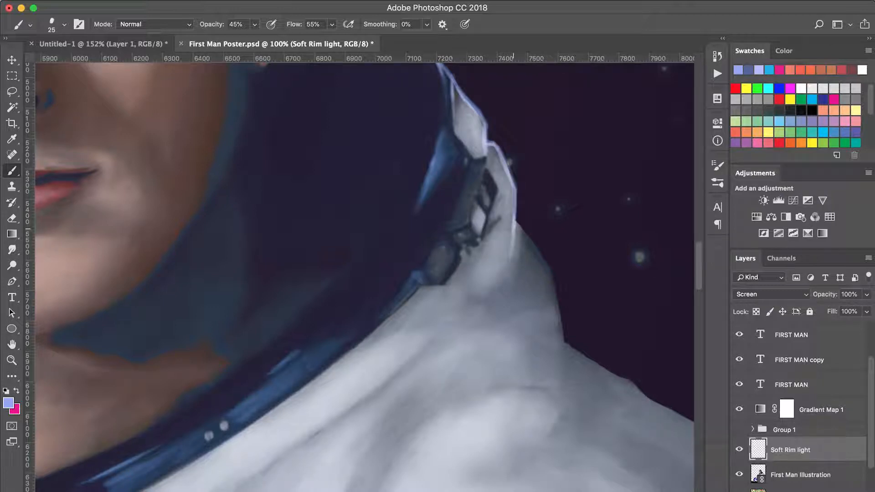
mouse_move(516, 212)
left_mouse_down()
mouse_move(504, 253)
mouse_move(512, 307)
left_mouse_up()
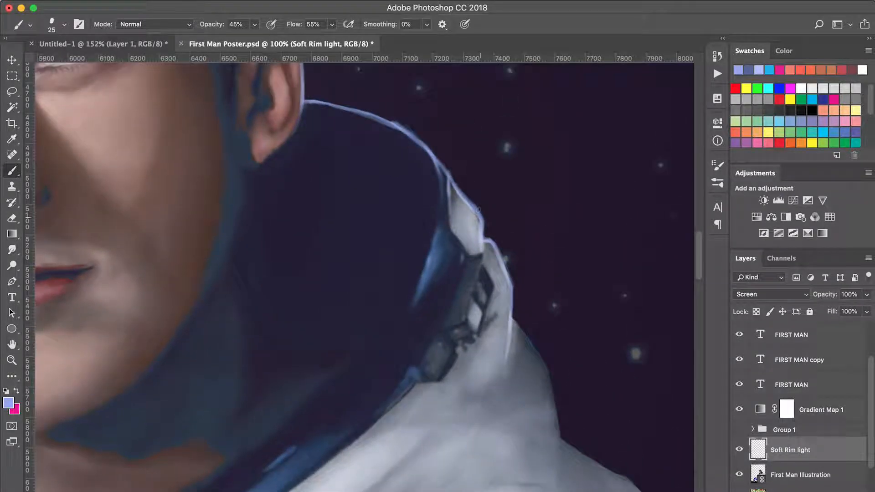
left_click_drag(450, 176, 483, 216)
left_click_drag(434, 156, 454, 181)
left_click_drag(485, 252, 431, 162)
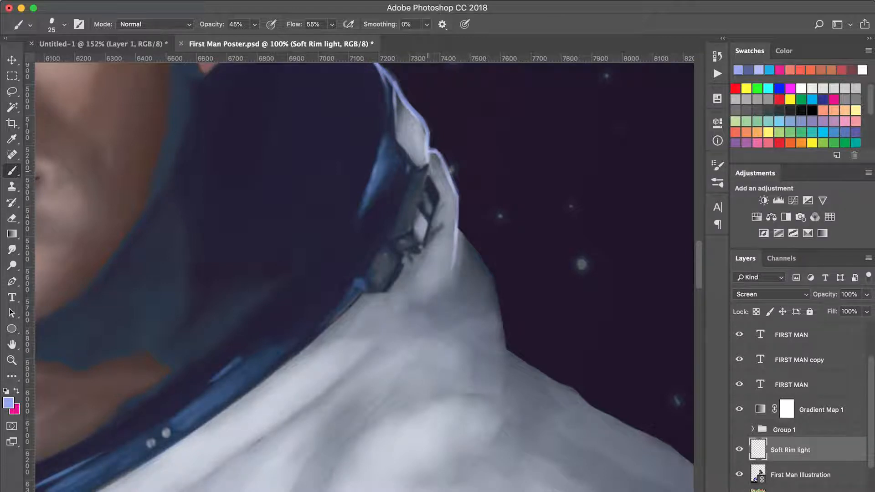
Outline the collar clasp with a smaller brush and paint a rim light down the far shoulder edge at 35 px.
key("bracketleft")
key("bracketleft")
key("bracketleft")
left_click_drag(426, 164, 442, 187)
key("bracketright")
key("bracketright")
key("bracketright")
mouse_move(457, 229)
left_mouse_down()
mouse_move(497, 286)
mouse_move(506, 354)
mouse_move(251, 166)
mouse_move(455, 285)
mouse_move(519, 370)
left_mouse_up()
left_click_drag(497, 320, 408, 196)
mouse_move(443, 261)
left_mouse_down()
mouse_move(470, 310)
mouse_move(515, 456)
mouse_move(472, 313)
mouse_move(473, 388)
left_mouse_up()
Paint a broad soft glow along the upper surface of the far collar with an enlarged brush.
mouse_move(191, 91)
left_mouse_down()
mouse_move(455, 410)
mouse_move(510, 456)
left_mouse_up()
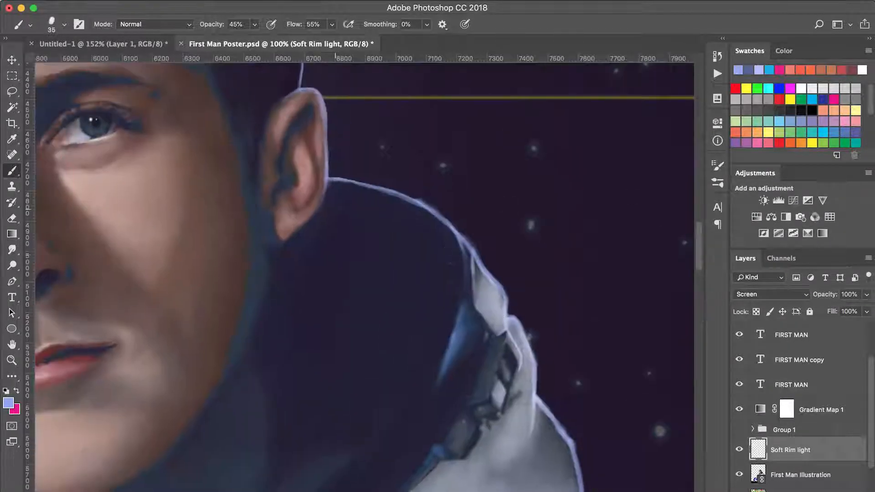
key("]")
key("]")
key("]")
left_click_drag(332, 200, 339, 205)
key("]")
key("]")
mouse_move(342, 201)
left_mouse_down()
mouse_move(381, 211)
mouse_move(453, 308)
left_mouse_up()
mouse_move(383, 214)
left_mouse_down()
mouse_move(413, 223)
mouse_move(335, 191)
mouse_move(378, 192)
mouse_move(419, 212)
left_mouse_up()
Blend the broad glow on the far collar so that it fades smoothly into the dark blue.
key("r")
right_click(337, 211)
left_click_drag(618, 333, 617, 341)
double_click(410, 391)
mouse_move(355, 191)
left_mouse_down()
mouse_move(410, 208)
mouse_move(456, 305)
left_mouse_up()
mouse_move(456, 305)
left_mouse_down()
mouse_move(396, 229)
mouse_move(326, 218)
mouse_move(387, 230)
left_mouse_up()
left_click_drag(387, 230, 426, 221)
key("b")
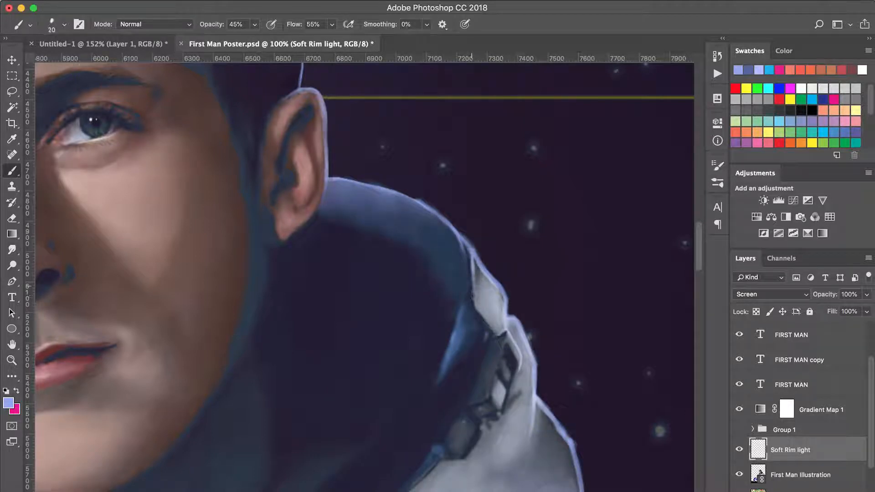
Paint a thin rim light along the lower outer edge of the Earth-side collar with a 20 px brush.
left_click_drag(352, 230, 393, 311)
left_click_drag(335, 270, 692, 287)
left_click_drag(257, 291, 268, 310)
key("bracketleft")
left_click_drag(205, 173, 253, 275)
scroll(360, 274, "down", 10)
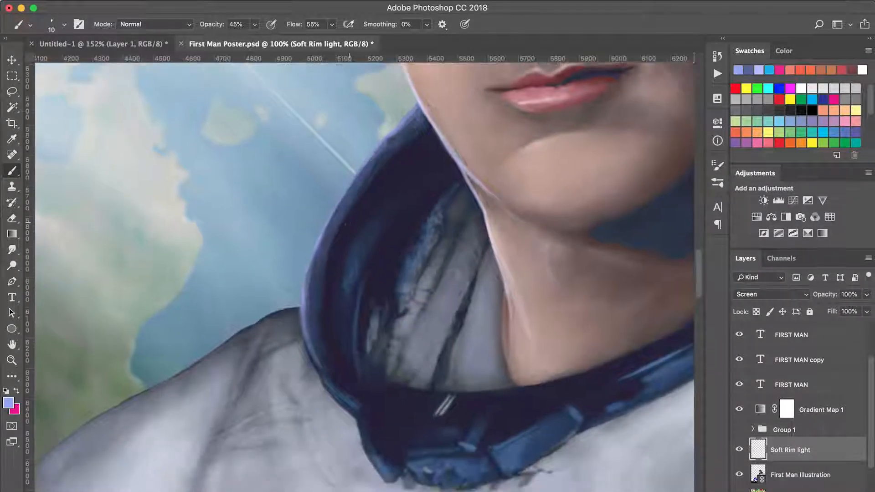
key("bracketright")
scroll(369, 287, "down", 5)
left_click_drag(363, 273, 380, 310)
left_click_drag(358, 255, 401, 319)
mouse_move(436, 393)
left_mouse_down()
mouse_move(417, 369)
mouse_move(409, 328)
left_mouse_up()
Paint a 20 px rim light along the Earth-side shoulder from the collar to the upper arm, including a sleeve crease.
left_click_drag(346, 255, 568, 191)
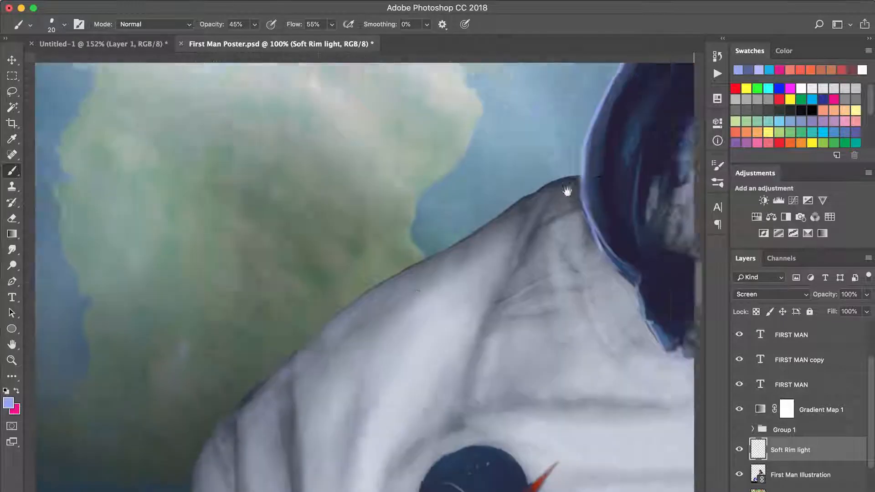
left_click_drag(387, 388, 546, 200)
key("super+0")
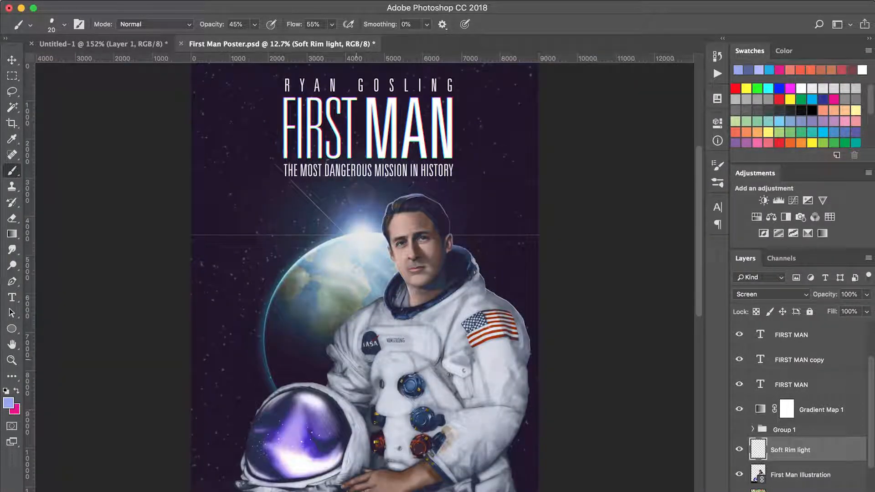
key("z")
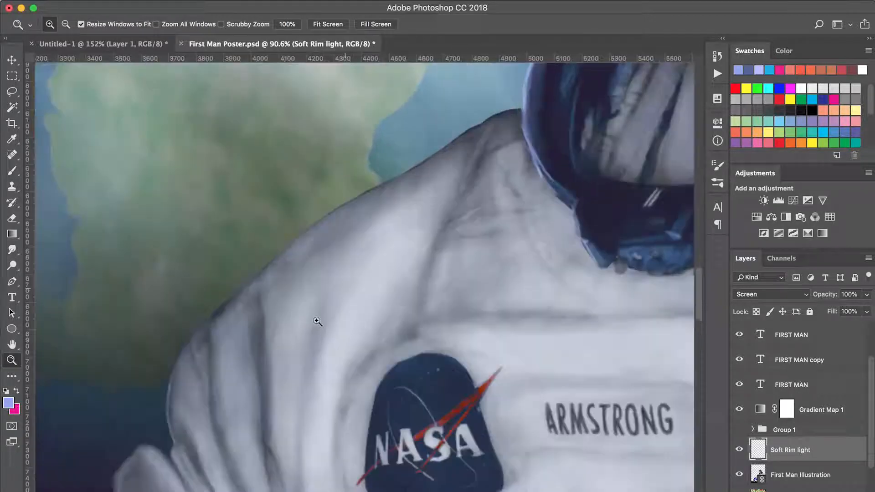
key("b")
mouse_move(168, 442)
left_mouse_down()
mouse_move(237, 294)
mouse_move(316, 227)
mouse_move(478, 124)
mouse_move(522, 108)
left_mouse_up()
mouse_move(297, 242)
left_mouse_down()
mouse_move(168, 392)
mouse_move(175, 441)
left_mouse_up()
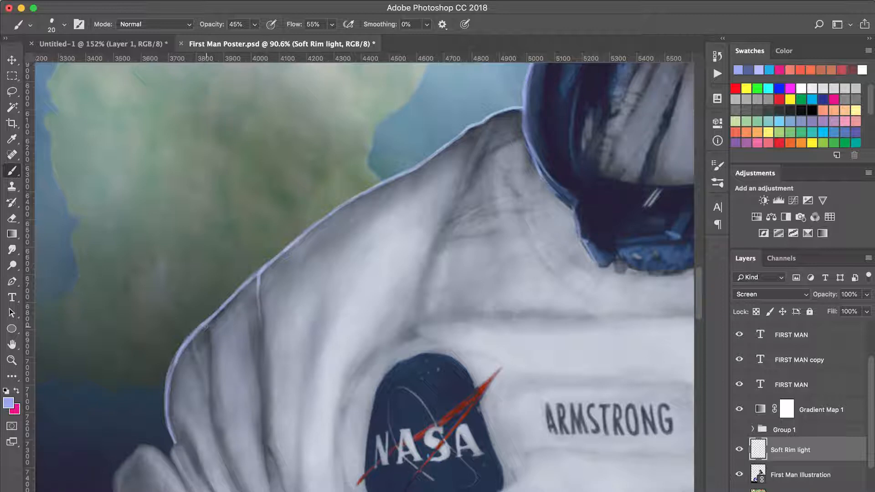
Continue the 20 px rim light down the Earth-side upper arm and around the protruding sleeve fold.
left_click_drag(208, 321, 213, 378)
left_click_drag(486, 121, 470, 157)
mouse_move(215, 370)
left_mouse_down()
mouse_move(387, 191)
mouse_move(379, 225)
left_mouse_up()
mouse_move(424, 162)
left_mouse_down()
mouse_move(441, 111)
mouse_move(427, 75)
left_mouse_up()
left_click_drag(348, 259, 342, 276)
left_click_drag(346, 259, 381, 321)
left_click_drag(343, 276, 354, 296)
mouse_move(336, 271)
left_mouse_down()
mouse_move(324, 264)
mouse_move(399, 270)
mouse_move(359, 298)
left_mouse_up()
mouse_move(358, 299)
left_mouse_down()
mouse_move(377, 353)
mouse_move(371, 349)
left_mouse_up()
mouse_move(408, 274)
left_mouse_down()
mouse_move(358, 299)
mouse_move(368, 344)
mouse_move(415, 279)
left_mouse_up()
Paint a 20 px rim light along the lower sleeve folds down to where they meet the helmet.
left_click_drag(363, 335, 406, 391)
left_click_drag(407, 390, 392, 232)
left_click_drag(349, 327, 357, 372)
mouse_move(395, 276)
left_mouse_down()
mouse_move(348, 349)
mouse_move(380, 287)
left_mouse_up()
mouse_move(399, 235)
left_mouse_down()
mouse_move(394, 289)
mouse_move(400, 248)
left_mouse_up()
left_click_drag(379, 220, 400, 240)
mouse_move(383, 337)
left_mouse_down()
mouse_move(447, 245)
mouse_move(421, 278)
left_mouse_up()
left_click_drag(420, 279, 420, 320)
left_click_drag(406, 315, 416, 300)
Paint a thin 20 px rim light along the upper outer edge of the helmet's white ring.
left_click_drag(182, 287, 460, 166)
mouse_move(186, 387)
left_mouse_down()
mouse_move(242, 295)
mouse_move(335, 216)
mouse_move(458, 169)
mouse_move(322, 228)
left_mouse_up()
mouse_move(301, 233)
left_mouse_down()
mouse_move(327, 225)
mouse_move(451, 227)
left_mouse_up()
mouse_move(330, 224)
left_mouse_down()
mouse_move(423, 225)
mouse_move(544, 251)
mouse_move(257, 250)
mouse_move(216, 264)
left_mouse_up()
key("super+z")
left_click_drag(218, 274, 362, 192)
left_click_drag(186, 387, 199, 341)
left_click_drag(235, 300, 367, 182)
mouse_move(689, 318)
left_mouse_down()
mouse_move(461, 365)
mouse_move(324, 365)
left_mouse_up()
left_click_drag(325, 219, 385, 253)
left_click_drag(342, 187, 357, 225)
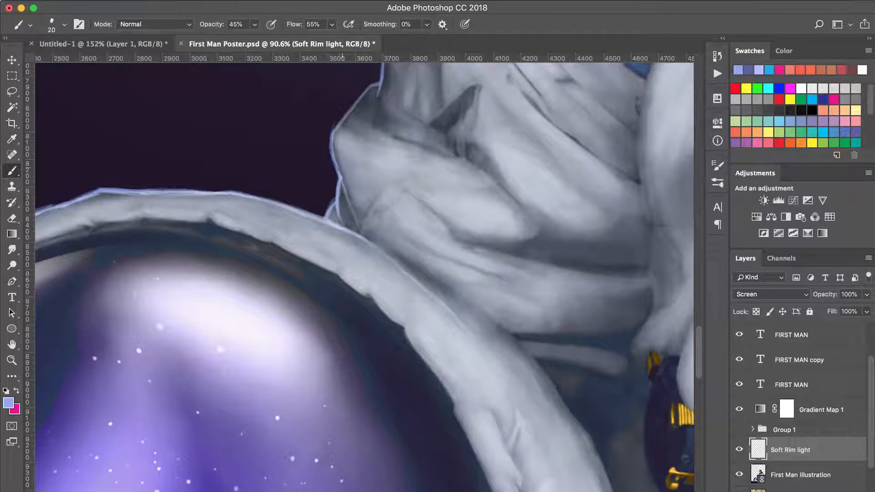
Touch up the rim-light creases on the Earth-side upper sleeve, erasing back excess and repainting with the 20 px brush.
left_click_drag(368, 132, 422, 284)
left_click_drag(434, 242, 428, 278)
left_click_drag(433, 184, 422, 291)
key("e")
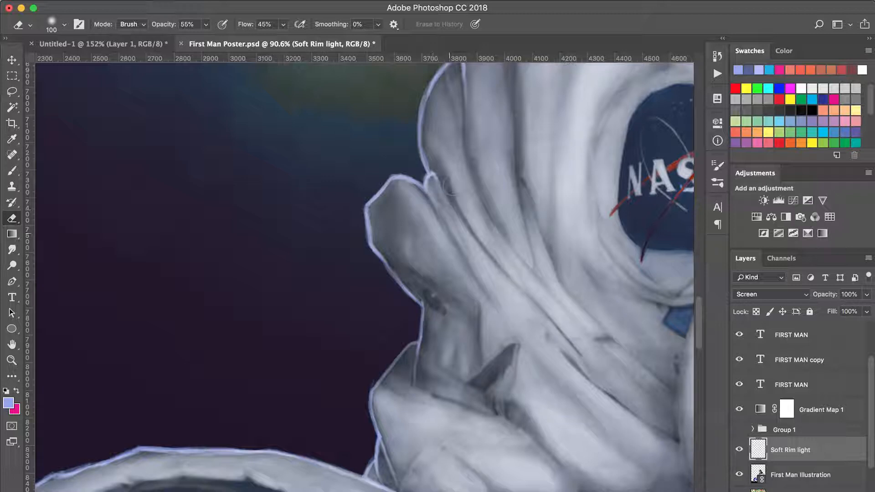
key("b")
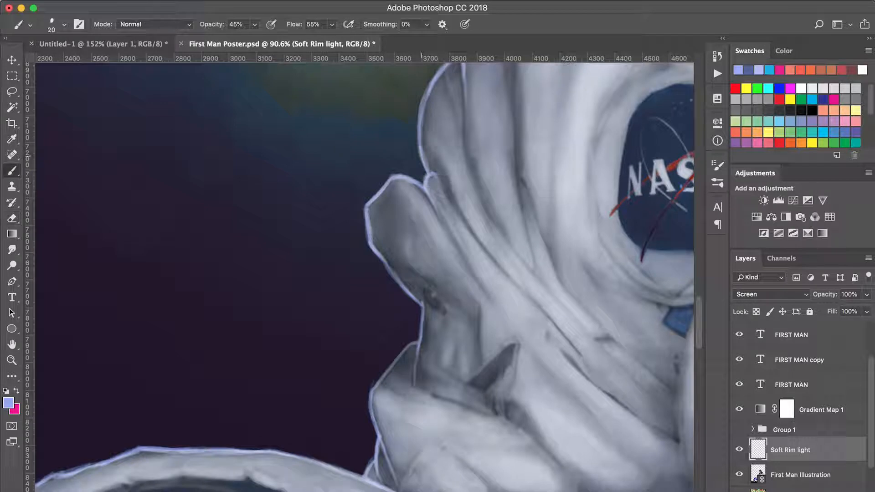
scroll(424, 230, "up", 5)
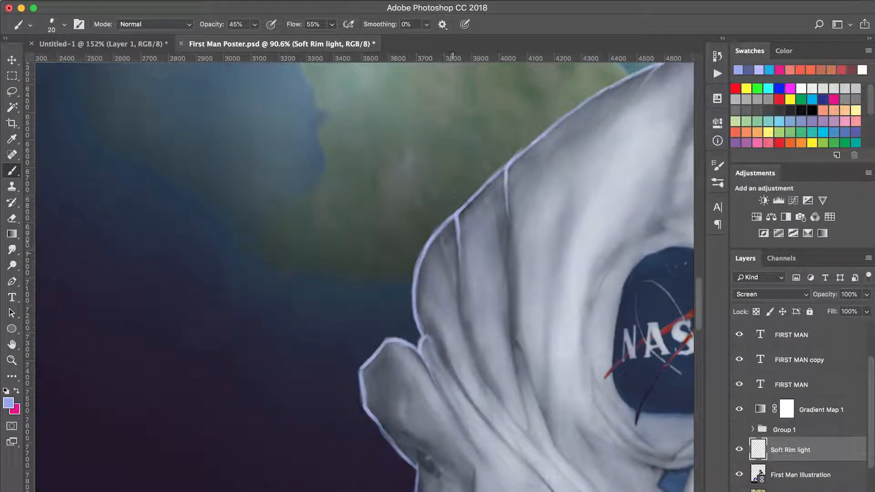
key("e")
key("b")
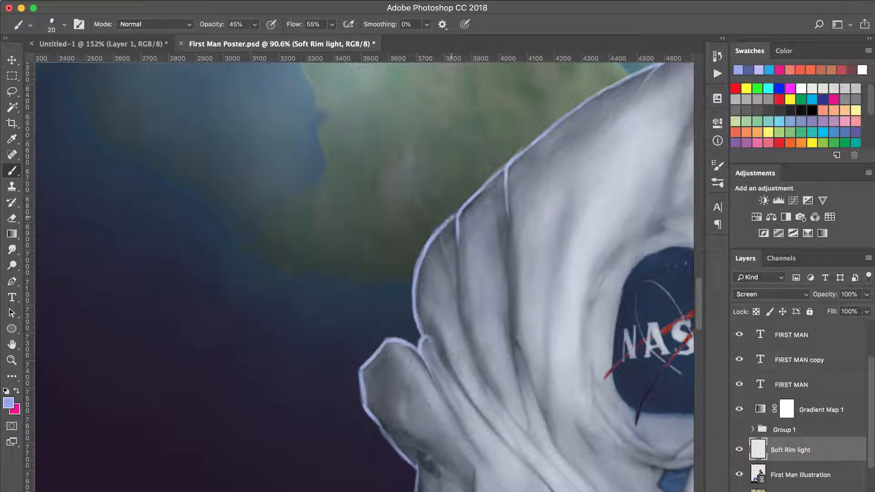
Examine the rim light across the suit, collar and head at reduced zoom.
mouse_move(448, 286)
left_mouse_down()
mouse_move(433, 308)
mouse_move(273, 430)
left_mouse_up()
left_click_drag(567, 201, 407, 332)
key("]")
key("]")
key("]")
key("]")
key("]")
mouse_move(446, 300)
left_mouse_down()
mouse_move(454, 242)
mouse_move(532, 120)
mouse_move(456, 223)
mouse_move(439, 269)
mouse_move(444, 318)
mouse_move(445, 280)
mouse_move(452, 314)
mouse_move(492, 168)
mouse_move(534, 121)
left_mouse_up()
key("super+minus")
key("super+minus")
key("super+minus")
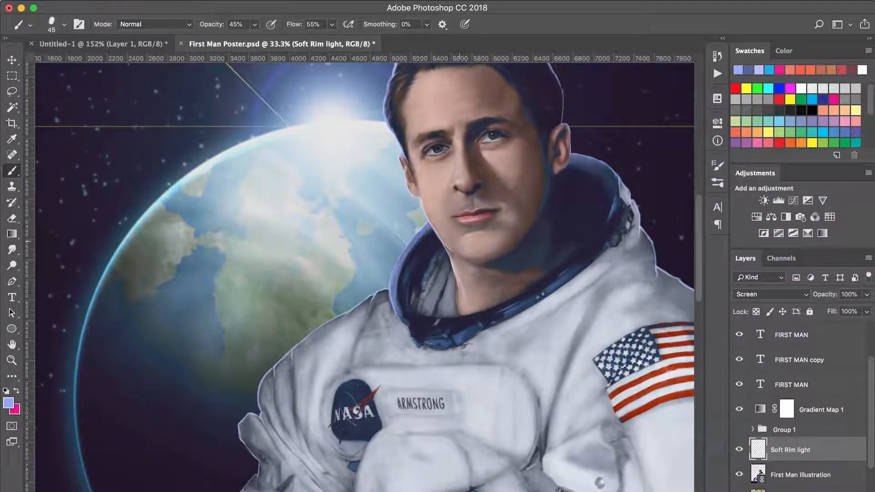
Lasso around the Earth-side collar, soften its outer rim light with a 90 px eraser, and clear the selection.
key("z")
left_click_drag(356, 354, 505, 176)
key("l")
mouse_move(369, 205)
left_mouse_down()
mouse_move(249, 308)
mouse_move(293, 443)
mouse_move(318, 449)
mouse_move(326, 395)
mouse_move(301, 320)
mouse_move(305, 294)
mouse_move(364, 205)
left_mouse_up()
key("e")
key("[")
key("[")
key("[")
key("[")
key("[")
key("[")
key("[")
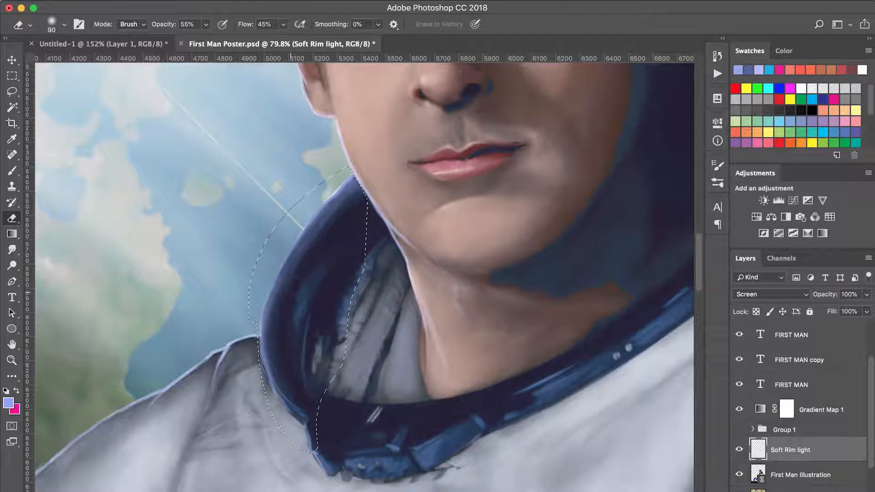
key("ctrl+d")
Retouch the rim light along the Earth-side collar edge and the head with a 25 px brush.
key("b")
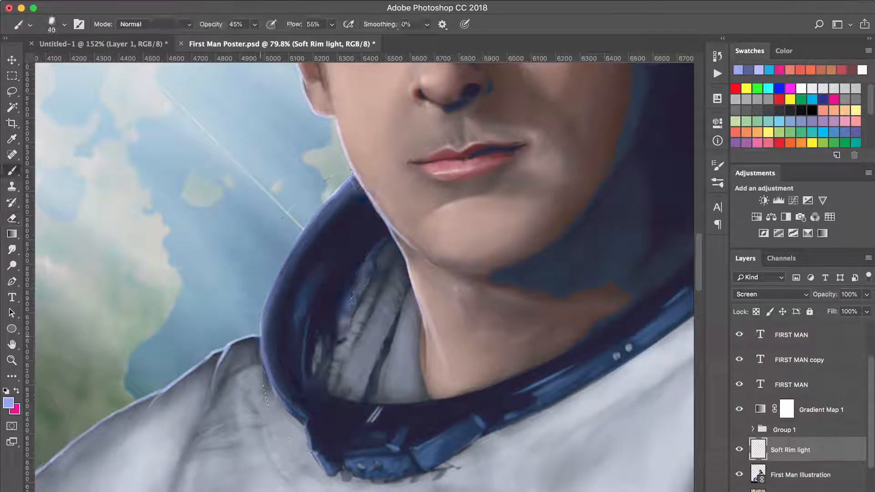
key("[")
left_click_drag(258, 350, 297, 242)
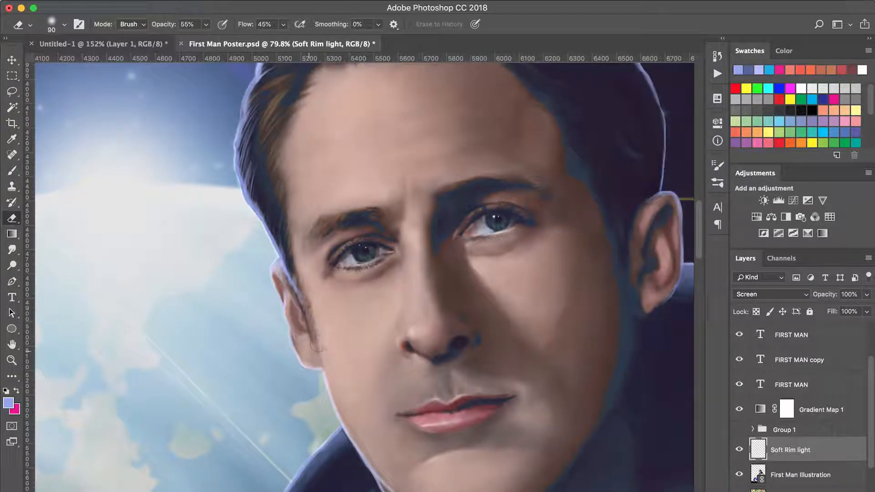
key("b")
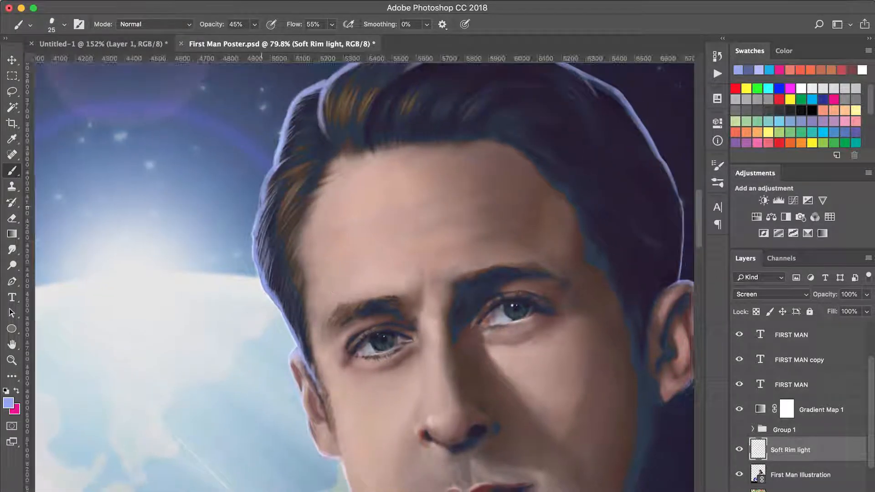
mouse_move(271, 201)
left_mouse_down()
mouse_move(292, 119)
mouse_move(319, 90)
left_mouse_up()
mouse_move(280, 160)
left_mouse_down()
mouse_move(291, 146)
mouse_move(272, 250)
left_mouse_up()
mouse_move(296, 189)
left_mouse_down()
mouse_move(282, 240)
mouse_move(350, 160)
left_mouse_up()
mouse_move(487, 162)
left_mouse_down()
mouse_move(558, 200)
mouse_move(588, 230)
left_mouse_up()
Examine the face, the whole poster, and the rim light on the sleeve and helmet.
key("super+minus")
key("super+minus")
key("super+minus")
mouse_move(375, 315)
left_mouse_down()
mouse_move(423, 246)
mouse_move(416, 223)
left_mouse_up()
key("super+plus")
key("super+plus")
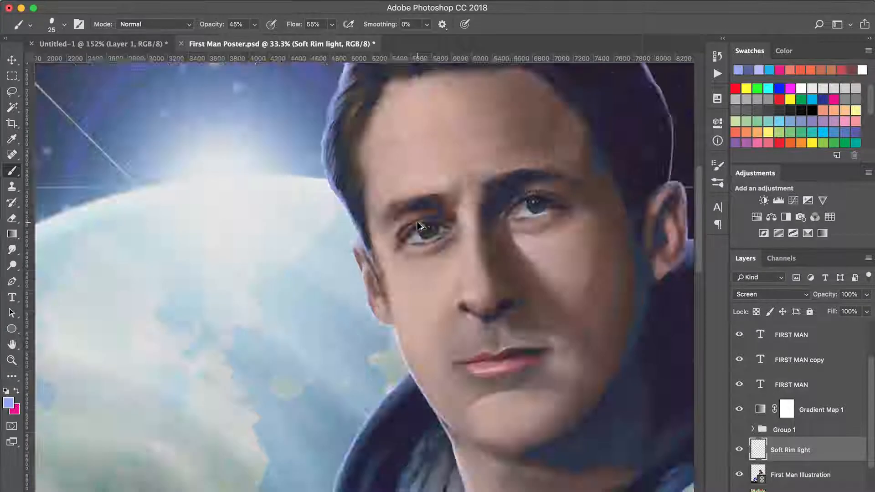
key("super+0")
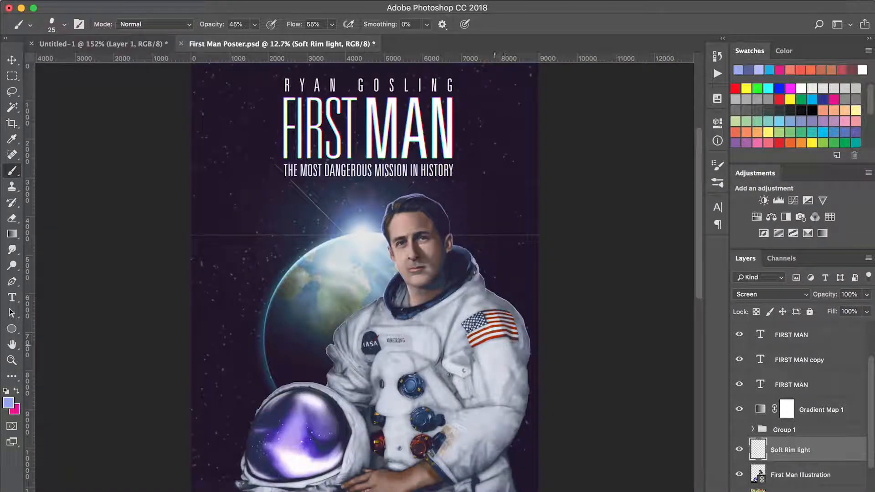
left_click_drag(346, 414, 410, 401)
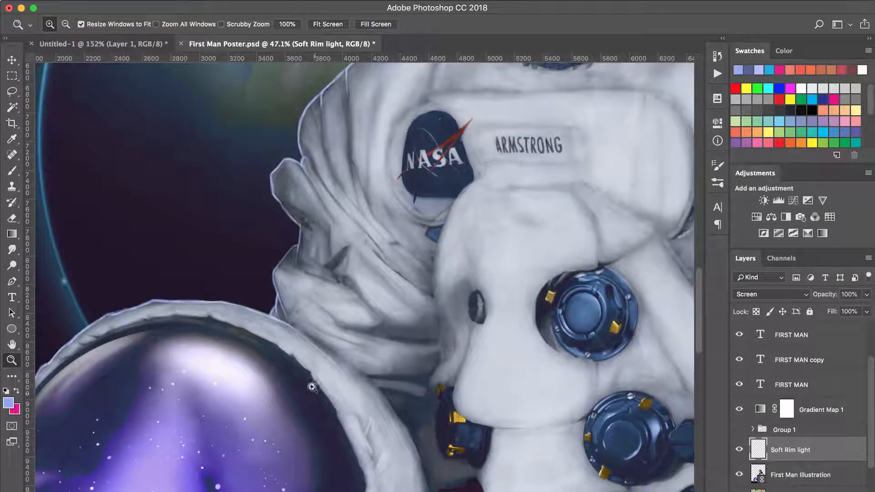
left_click_drag(279, 319, 345, 359)
left_click_drag(328, 304, 460, 389)
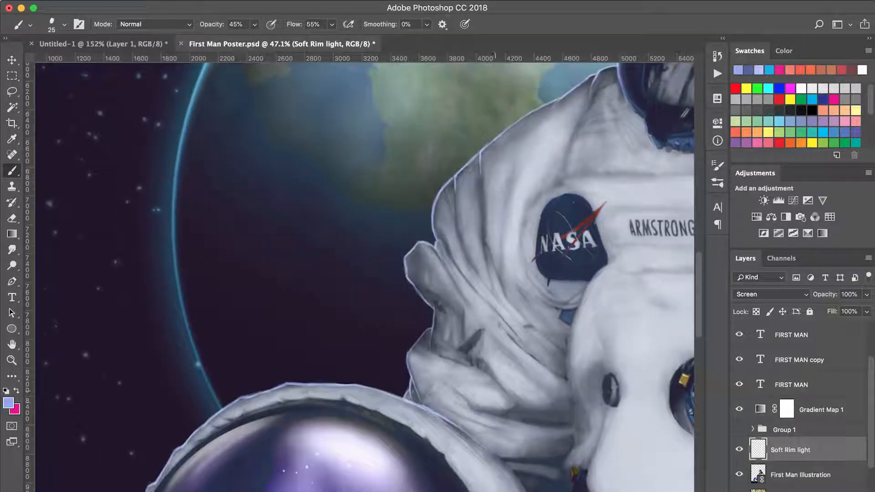
Create a new layer named Soft Rim Light above the existing rim-light layer.
key("super+shift+n")
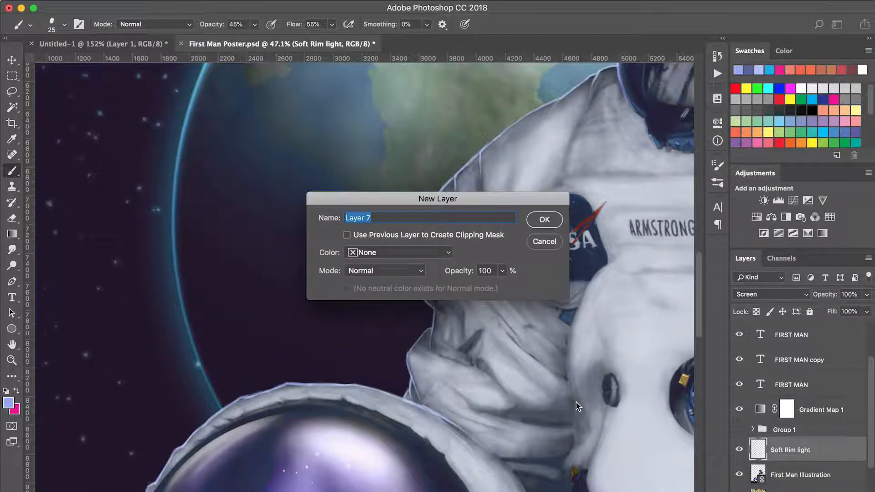
type("Soft Rim Light")
key("Return")
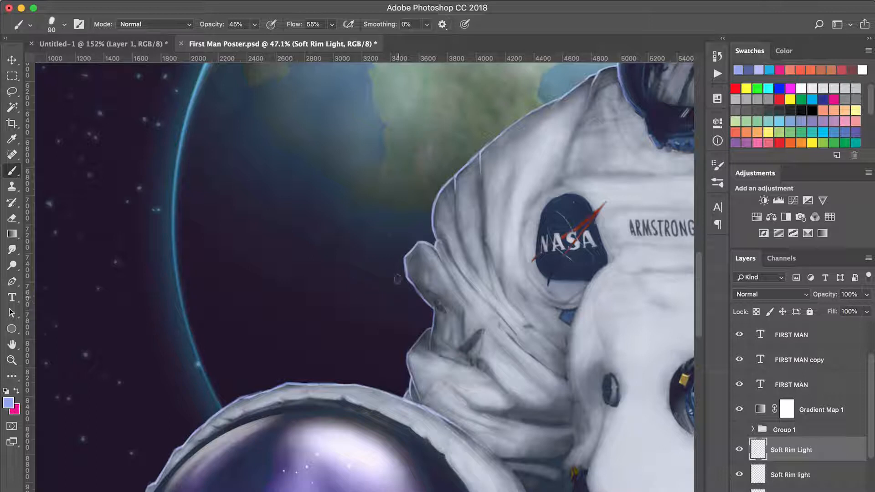
key("bracketleft")
mouse_move(454, 261)
left_mouse_down()
mouse_move(414, 351)
mouse_move(349, 356)
left_mouse_up()
Load the astronaut illustration's outline as a selection and lower the brush flow to 17%.
key("super+r")
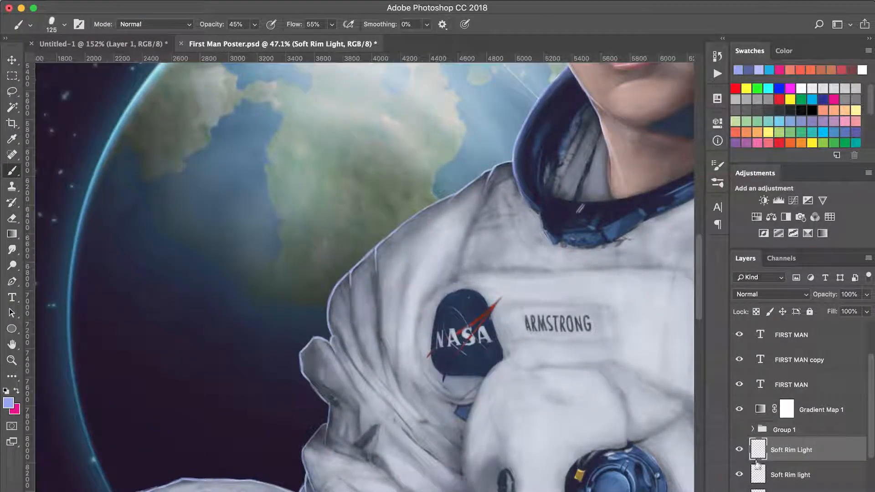
key("super+h")
left_click_drag(498, 195, 471, 255)
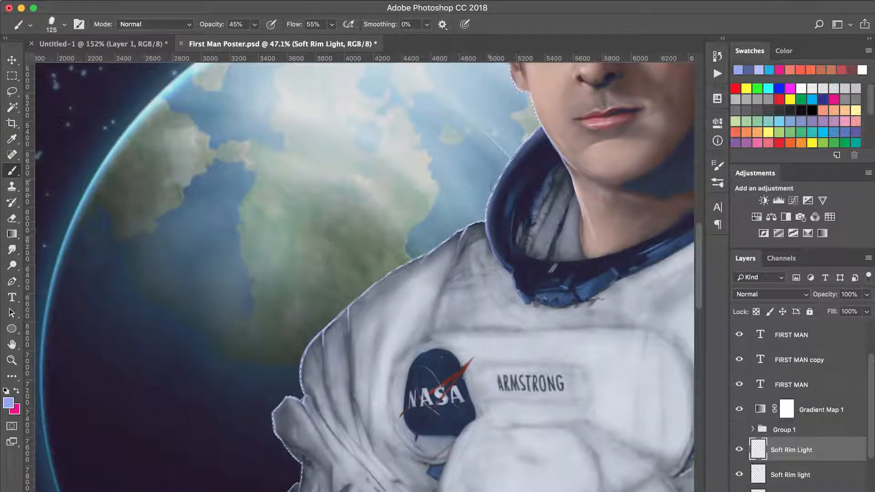
left_click_drag(204, 324, 343, 187)
left_click_drag(298, 25, 277, 31)
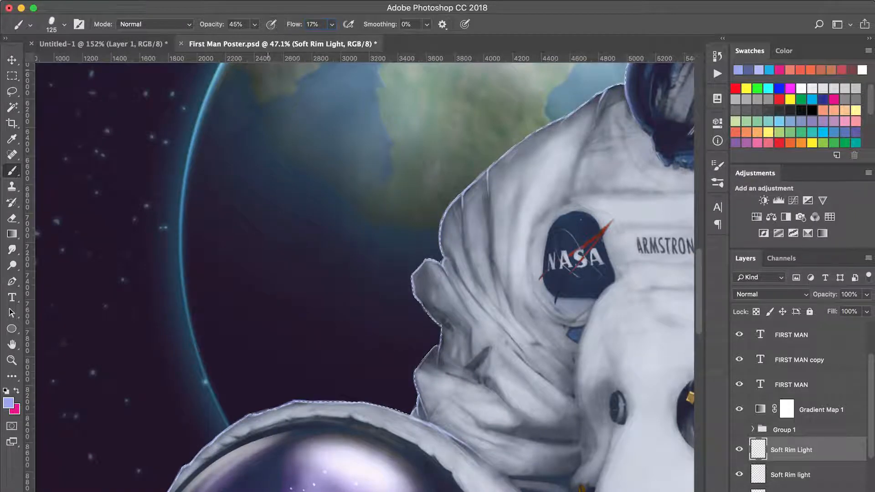
Paint a broad soft glow inside the helmet's upper rim with a 150 px brush.
left_click_drag(442, 334, 474, 243)
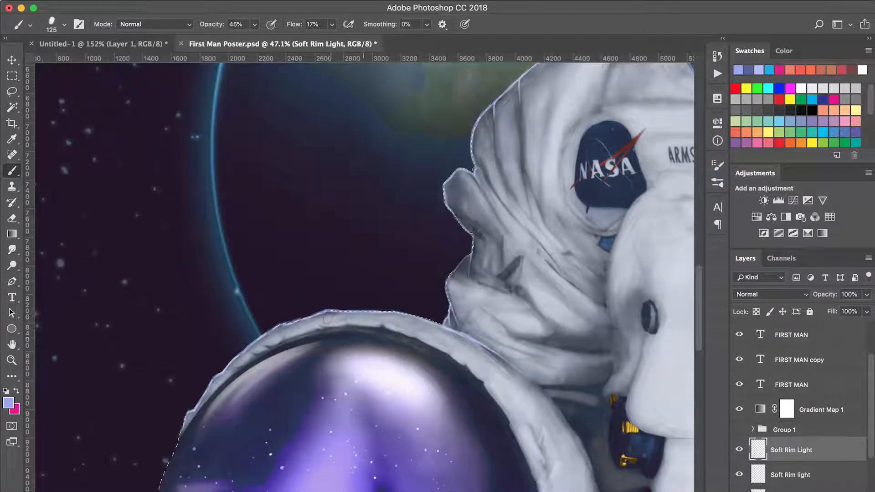
key("bracketright")
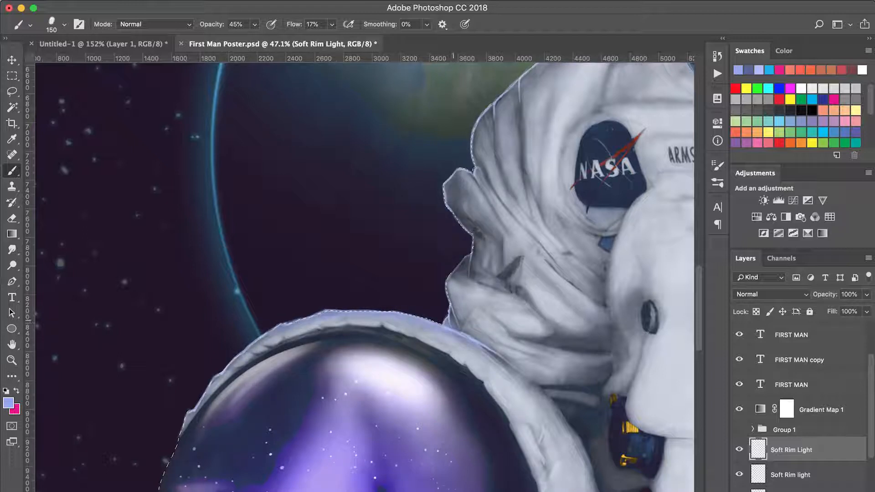
left_click_drag(458, 314, 447, 281)
Paint a soft glow along the lower sleeve folds with an 80 px brush, enlarging it for the Earth-side shoulder.
key("bracketleft")
key("bracketleft")
key("bracketleft")
key("bracketleft")
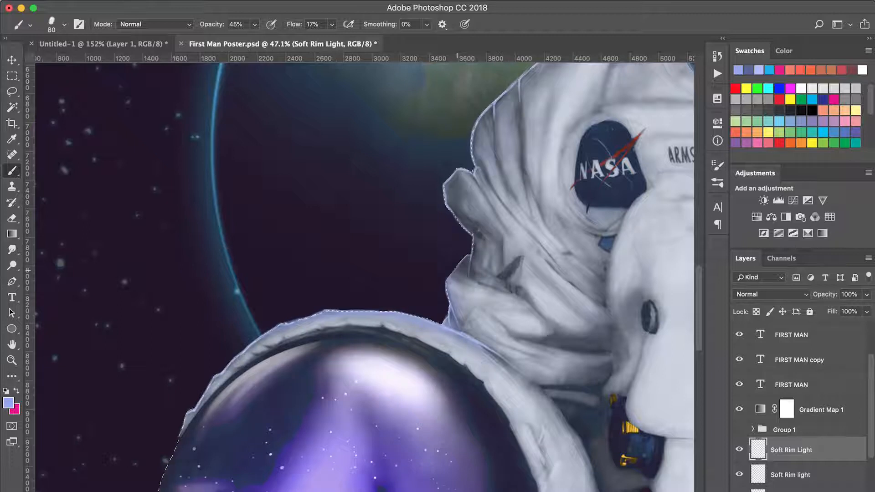
left_click_drag(472, 246, 452, 274)
mouse_move(474, 219)
left_mouse_down()
mouse_move(444, 184)
mouse_move(458, 214)
mouse_move(449, 183)
mouse_move(419, 285)
mouse_move(423, 228)
mouse_move(450, 198)
mouse_move(488, 158)
mouse_move(524, 168)
left_mouse_up()
key("bracketright")
key("bracketright")
key("bracketright")
key("bracketright")
key("bracketright")
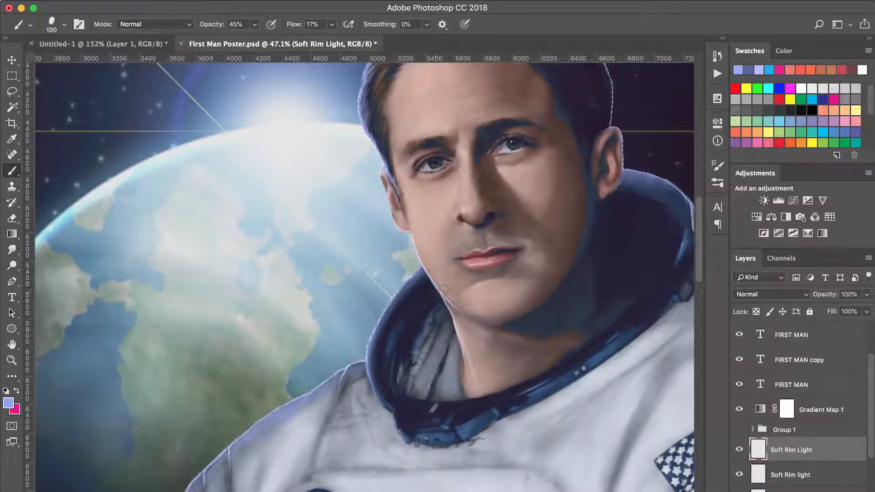
Paint a soft glow along the Earth-side cheek, jaw, neck and ear, enlarging the brush to 150 px.
left_click_drag(415, 246, 419, 258)
key("bracketright")
key("bracketright")
left_click_drag(463, 318, 452, 320)
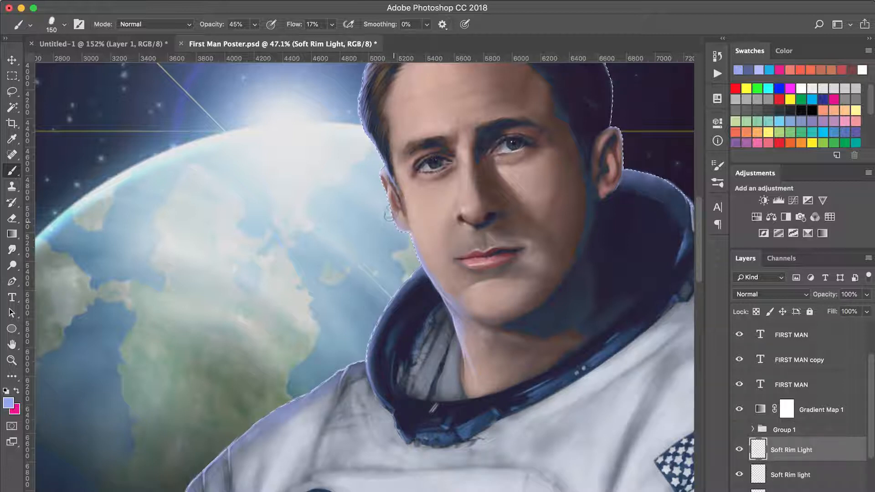
mouse_move(385, 160)
left_mouse_down()
mouse_move(404, 263)
mouse_move(379, 201)
mouse_move(408, 130)
mouse_move(483, 90)
mouse_move(558, 98)
mouse_move(624, 168)
left_mouse_up()
Paint a broad soft glow along the far collar and far shoulder with a 200 px brush.
key("bracketright")
key("bracketright")
mouse_move(674, 273)
left_mouse_down()
mouse_move(542, 239)
mouse_move(576, 256)
mouse_move(592, 279)
left_mouse_up()
left_click_drag(540, 266, 416, 222)
key("super+r")
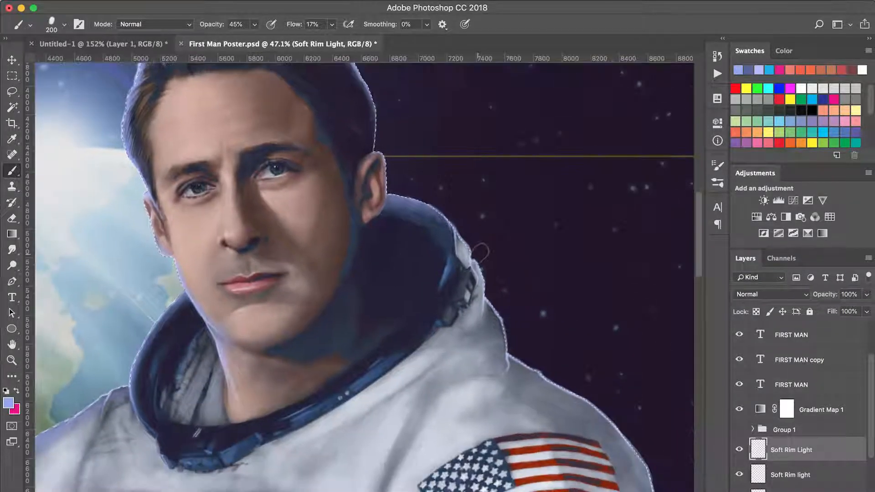
left_click_drag(488, 305, 422, 233)
left_click_drag(448, 269, 564, 359)
left_click_drag(519, 315, 554, 342)
left_click_drag(546, 326, 455, 206)
left_click_drag(498, 275, 520, 368)
Set the new Soft Rim Light layer's blend mode to Screen.
left_click_drag(298, 87, 614, 242)
key("super+minus")
key("super+minus")
left_click_drag(298, 332, 383, 250)
key("z")
left_click(383, 251)
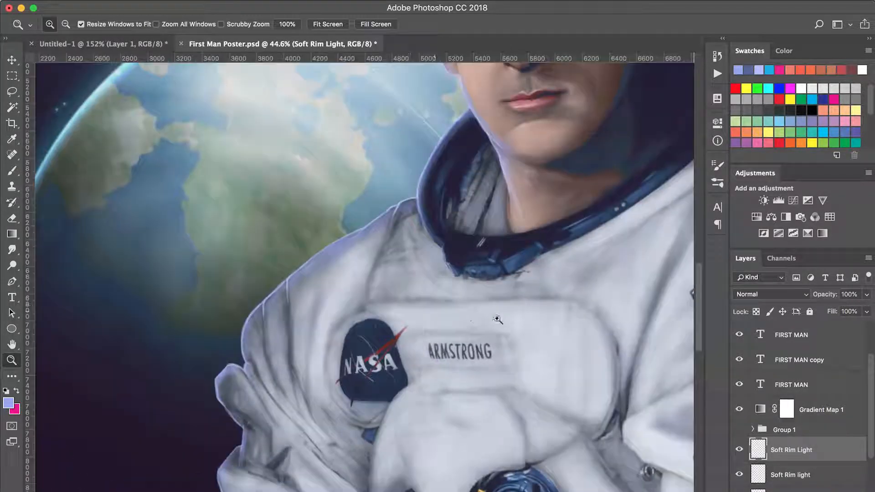
left_click(763, 294)
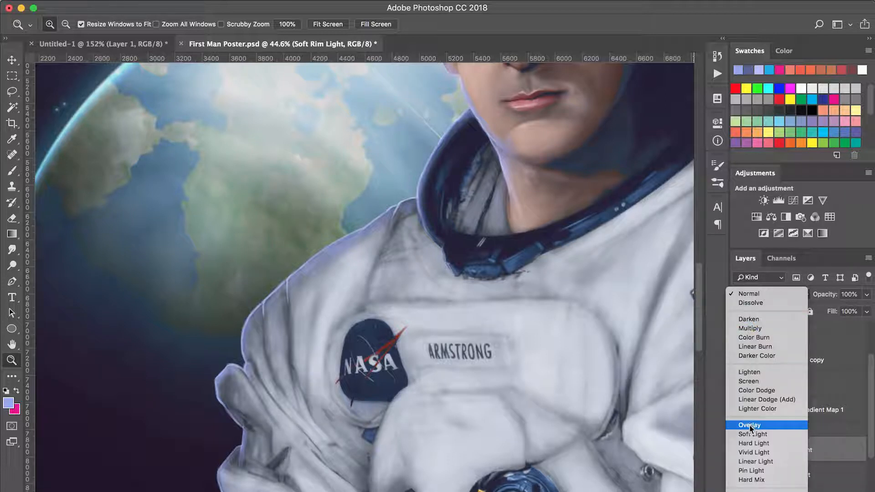
left_click(747, 381)
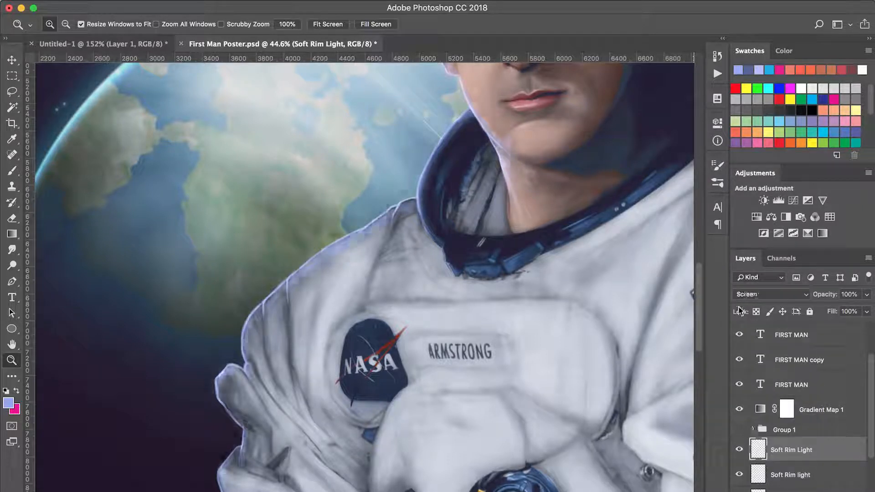
Lower the Soft Rim Light layer's opacity and set the rim-light layer below it to 69% opacity.
left_click_drag(828, 294, 810, 295)
left_click(790, 474)
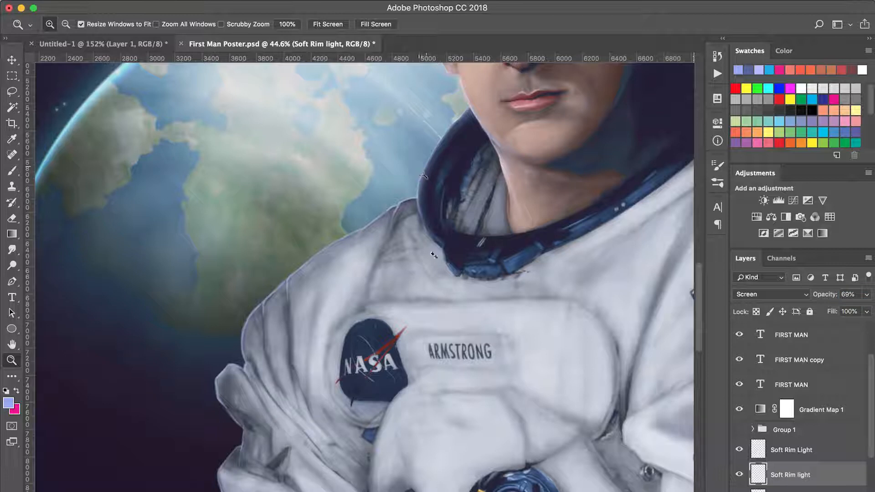
left_click_drag(332, 337, 391, 357)
left_click_drag(485, 257, 414, 301)
Create a layer named Sharp Rim Light above the soft rim-light layers and set its blend mode to Screen.
key("alt+bracketright")
key("super+shift+n")
type("Sharp Rim Light")
key("Return")
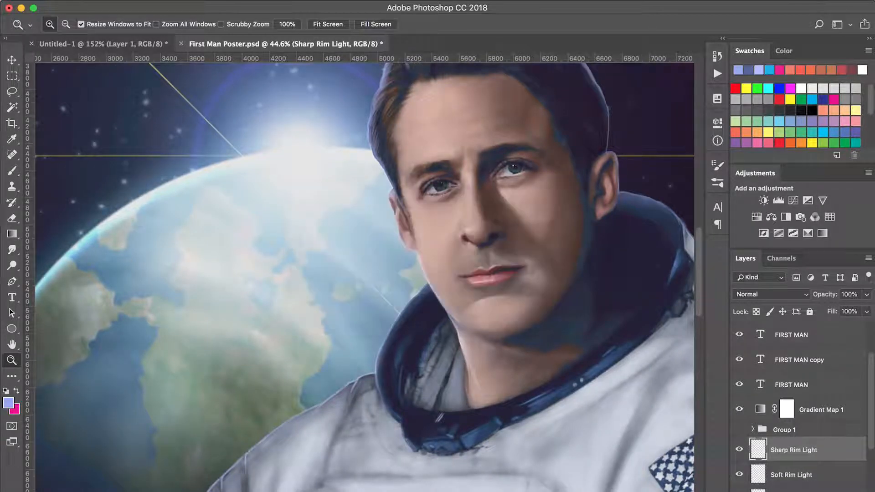
left_click(770, 294)
left_click(754, 392)
Choose a hard round brush from the CXPLSE_Brushes presets for work on the Earth-side cheek.
left_click_drag(498, 190, 371, 335)
key("b")
right_click(375, 276)
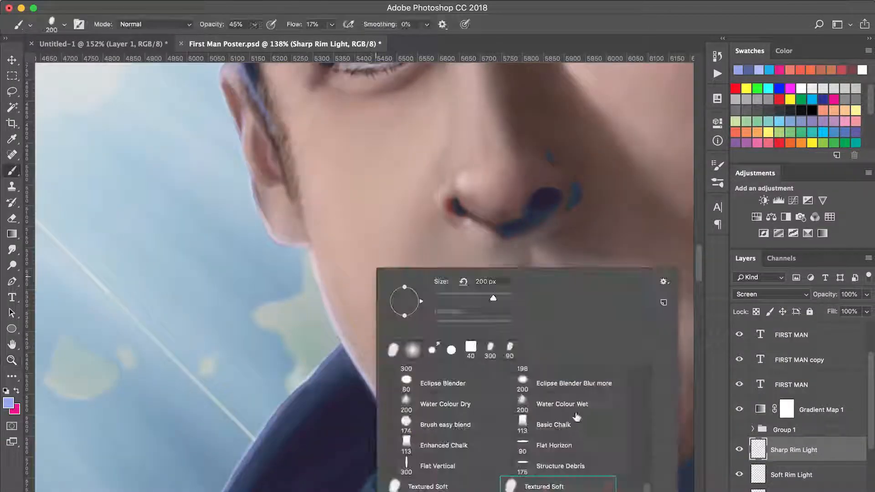
left_click_drag(646, 480, 647, 366)
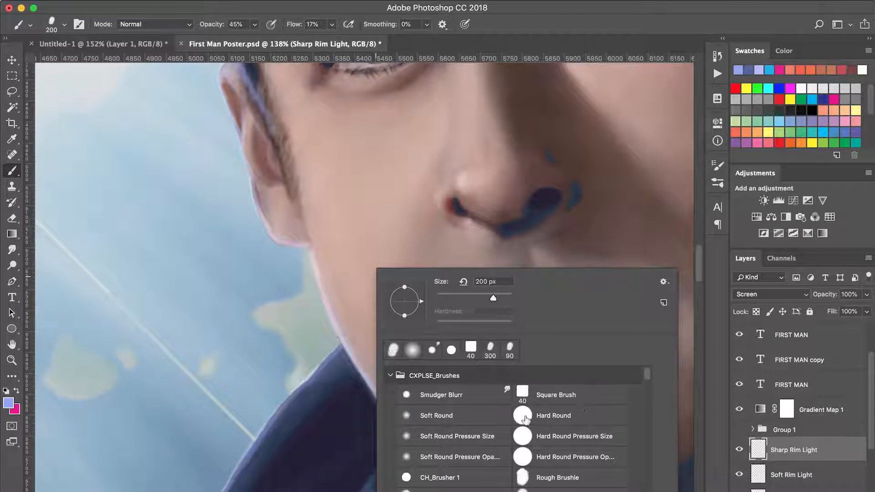
double_click(476, 477)
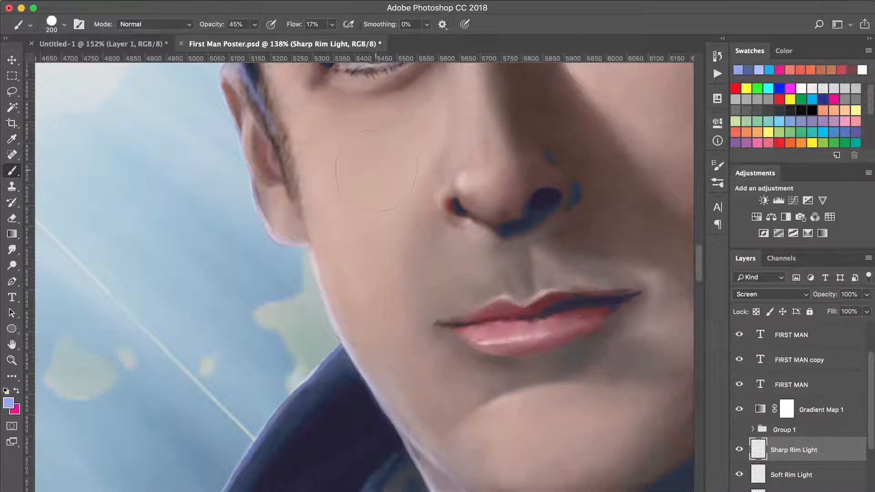
Paint a thin, sharp rim line along the Earth-side ear and cheek with a 9 px brush and set the layer to Normal.
left_click_drag(376, 196, 407, 289)
key("super+z")
key("bracketleft")
key("bracketleft")
key("bracketleft")
key("bracketleft")
key("bracketleft")
key("bracketleft")
key("bracketleft")
key("bracketleft")
key("bracketleft")
key("bracketleft")
key("bracketleft")
key("bracketleft")
key("bracketleft")
key("bracketleft")
key("bracketleft")
key("bracketleft")
key("bracketleft")
key("bracketleft")
left_click_drag(367, 172, 397, 301)
key("super+z")
left_click(759, 294)
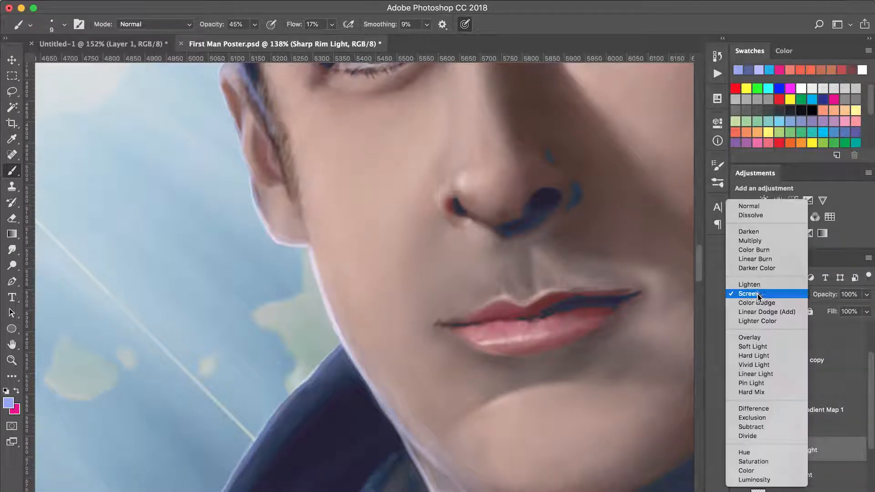
left_click(748, 206)
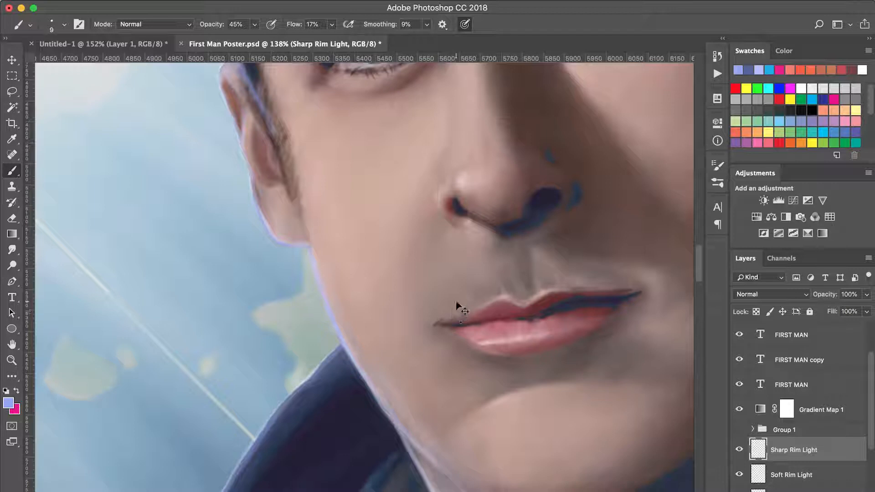
Whiten the sharp rim line by raising its Hue/Saturation lightness to +100.
key("super+u")
left_click_drag(673, 291, 678, 295)
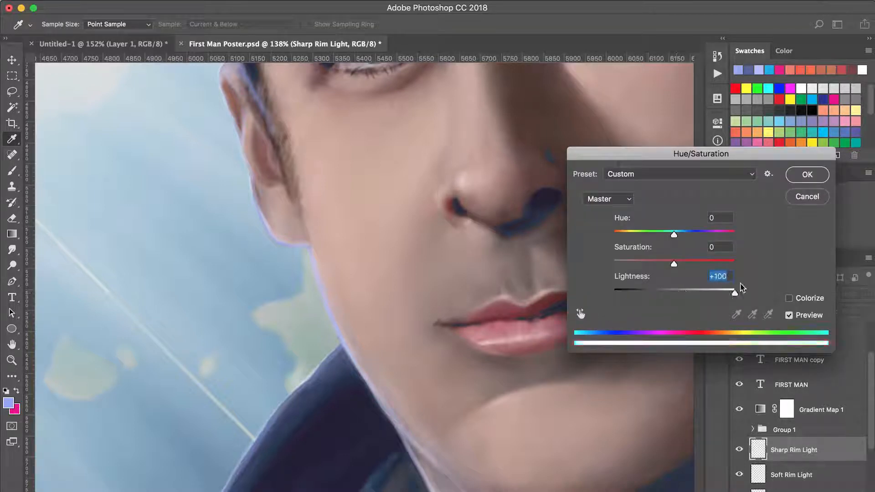
key("Return")
Paint crisp near-white rim lines along the Earth-side ear and temple with a 5 px brush at 56% opacity.
key("b")
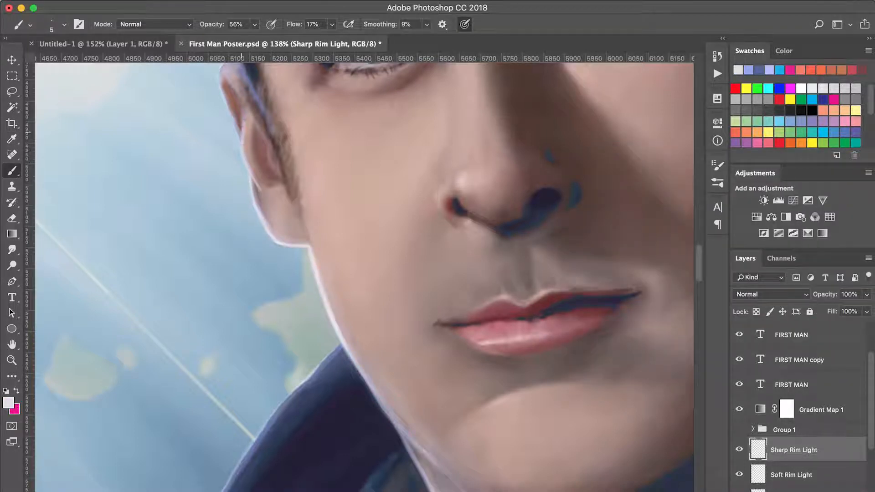
left_click_drag(234, 121, 260, 226)
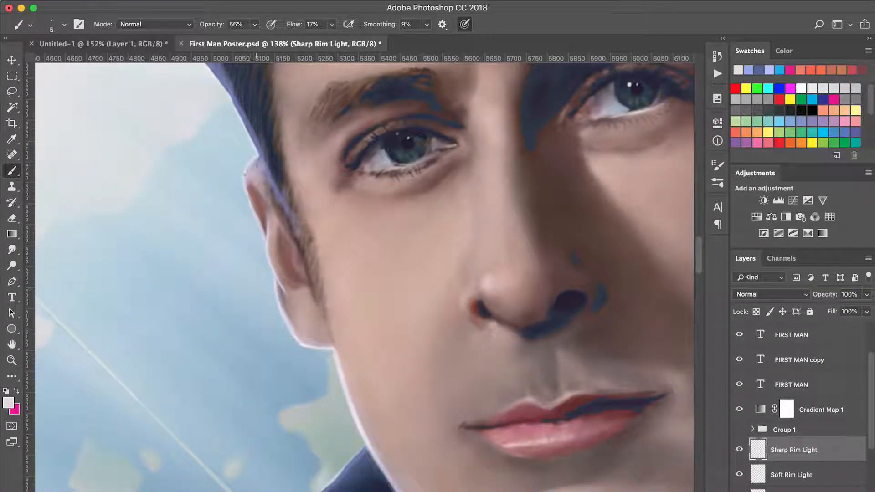
left_click_drag(259, 147, 279, 237)
left_click_drag(254, 195, 259, 259)
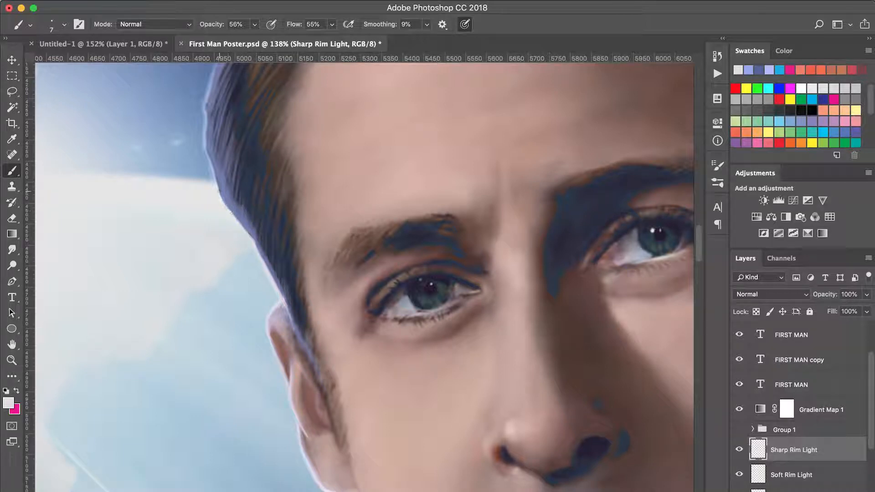
Trace a thin rim line up the Earth-side edge of the hair with a 7 px brush at 55% flow.
left_click_drag(225, 204, 205, 150)
left_click_drag(310, 185, 369, 310)
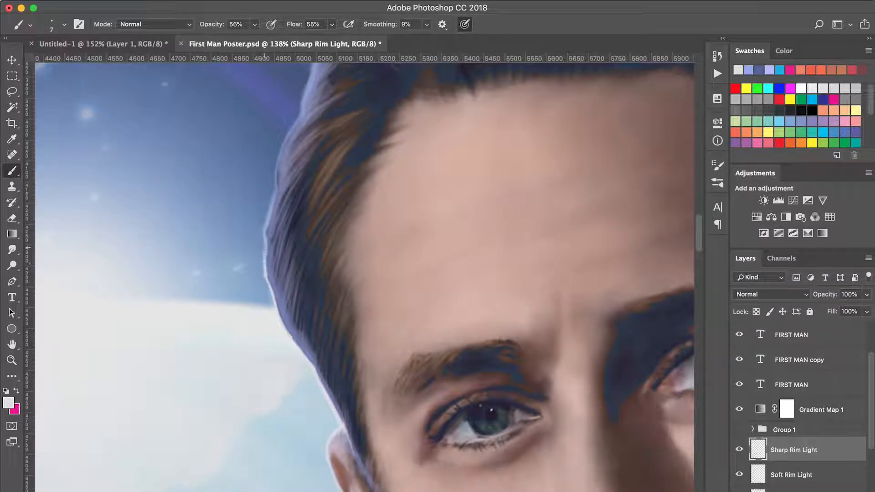
left_click_drag(265, 260, 284, 148)
mouse_move(287, 144)
left_mouse_down()
mouse_move(283, 249)
mouse_move(310, 146)
left_mouse_up()
left_click_drag(312, 148, 262, 268)
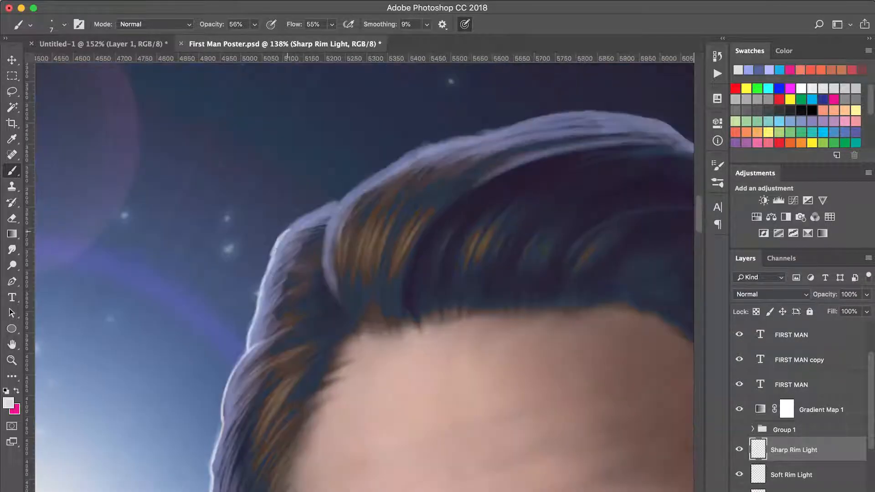
Continue the thin near-white rim line over the quiff and along the crown of the hair.
left_click_drag(284, 232, 349, 191)
left_click_drag(335, 205, 240, 250)
left_click_drag(240, 391, 325, 160)
left_click_drag(274, 392, 357, 159)
left_click_drag(358, 231, 360, 243)
left_click_drag(360, 291, 310, 208)
left_click_drag(278, 86, 319, 460)
left_click_drag(290, 289, 296, 263)
left_click_drag(292, 275, 306, 235)
left_click_drag(289, 290, 279, 375)
mouse_move(280, 376)
left_mouse_down()
mouse_move(303, 248)
mouse_move(327, 308)
left_mouse_up()
mouse_move(387, 153)
left_mouse_down()
mouse_move(388, 242)
mouse_move(291, 460)
left_mouse_up()
mouse_move(292, 315)
left_mouse_down()
mouse_move(406, 261)
mouse_move(230, 273)
left_mouse_up()
mouse_move(234, 269)
left_mouse_down()
mouse_move(386, 260)
mouse_move(510, 323)
left_mouse_up()
mouse_move(466, 303)
left_mouse_down()
mouse_move(364, 264)
mouse_move(425, 292)
mouse_move(342, 231)
left_mouse_up()
left_click_drag(343, 232, 408, 308)
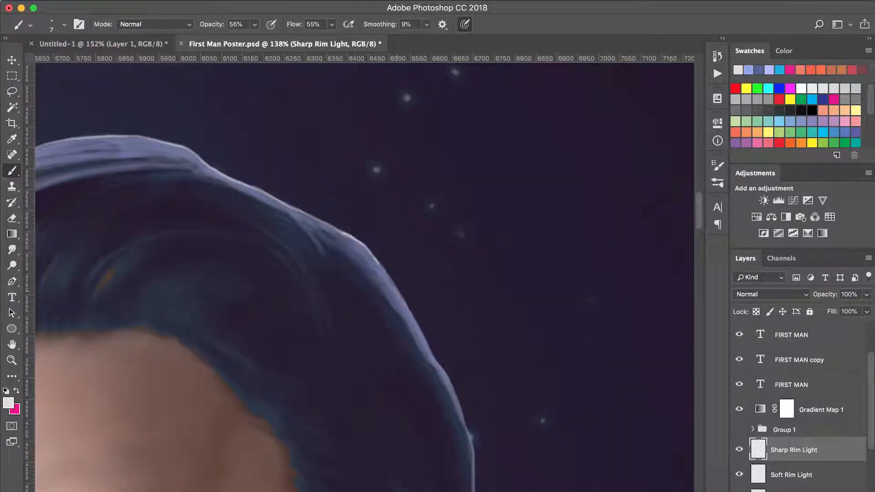
Extend the crisp rim line down the back of the hair on the side away from Earth.
left_click_drag(380, 263, 422, 333)
left_click_drag(442, 396, 368, 217)
left_click_drag(393, 361, 392, 390)
mouse_move(376, 182)
left_mouse_down()
mouse_move(291, 203)
mouse_move(307, 263)
left_mouse_up()
mouse_move(304, 410)
left_mouse_down()
mouse_move(378, 234)
mouse_move(411, 244)
left_mouse_up()
Trace the outer edge of the far ear and the suit collar behind it with the thin near-white rim line.
key("r")
mouse_move(638, 481)
left_mouse_down()
mouse_move(305, 255)
mouse_move(340, 239)
mouse_move(345, 177)
left_mouse_up()
key("r")
key("b")
left_click_drag(349, 188, 340, 331)
left_click_drag(335, 331, 328, 236)
mouse_move(325, 225)
left_mouse_down()
mouse_move(348, 322)
mouse_move(348, 208)
left_mouse_up()
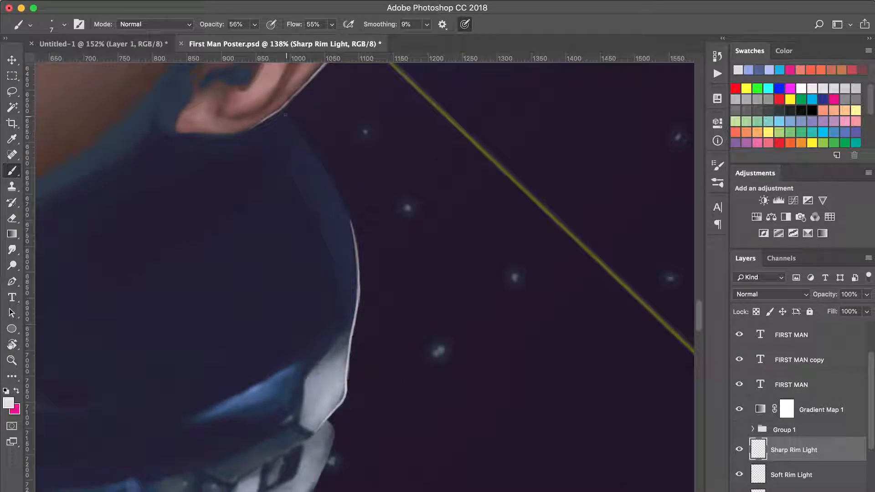
left_click_drag(294, 126, 348, 219)
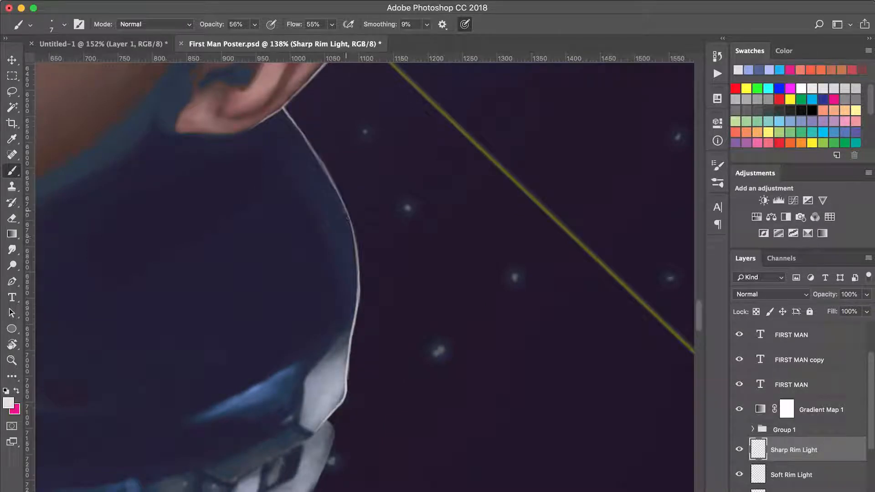
Carry the thin rim line from the collar down the spacesuit's far-side outline.
left_click_drag(327, 171, 352, 308)
left_click_drag(305, 247, 367, 184)
mouse_move(446, 447)
left_mouse_down()
mouse_move(402, 105)
mouse_move(430, 158)
left_mouse_up()
left_click_drag(361, 162, 344, 190)
left_click_drag(365, 147, 350, 185)
mouse_move(359, 183)
left_mouse_down()
mouse_move(345, 255)
mouse_move(327, 253)
left_mouse_up()
mouse_move(326, 340)
left_mouse_down()
mouse_move(383, 232)
mouse_move(351, 318)
mouse_move(388, 271)
mouse_move(392, 214)
left_mouse_up()
mouse_move(393, 212)
left_mouse_down()
mouse_move(386, 276)
mouse_move(410, 194)
left_mouse_up()
left_click_drag(407, 195, 331, 315)
mouse_move(353, 304)
left_mouse_down()
mouse_move(376, 249)
mouse_move(406, 347)
mouse_move(345, 117)
left_mouse_up()
left_click_drag(350, 202, 380, 285)
left_click_drag(386, 315, 378, 150)
mouse_move(382, 206)
left_mouse_down()
mouse_move(371, 320)
mouse_move(387, 219)
left_mouse_up()
mouse_move(394, 161)
left_mouse_down()
mouse_move(384, 248)
mouse_move(399, 186)
left_mouse_up()
left_click_drag(395, 206, 372, 271)
left_click_drag(399, 175, 380, 260)
mouse_move(367, 291)
left_mouse_down()
mouse_move(415, 208)
mouse_move(369, 290)
left_mouse_up()
left_click_drag(362, 300, 410, 192)
mouse_move(208, 416)
left_mouse_down()
mouse_move(331, 322)
mouse_move(423, 160)
left_mouse_up()
left_click_drag(273, 366, 385, 246)
left_click_drag(292, 314, 320, 296)
Trace the spacesuit's remaining Earth-side outline and the Earth-side collar with the 7 px rim line, undoing stray strokes.
mouse_move(163, 369)
left_mouse_down()
mouse_move(178, 325)
mouse_move(219, 268)
left_mouse_up()
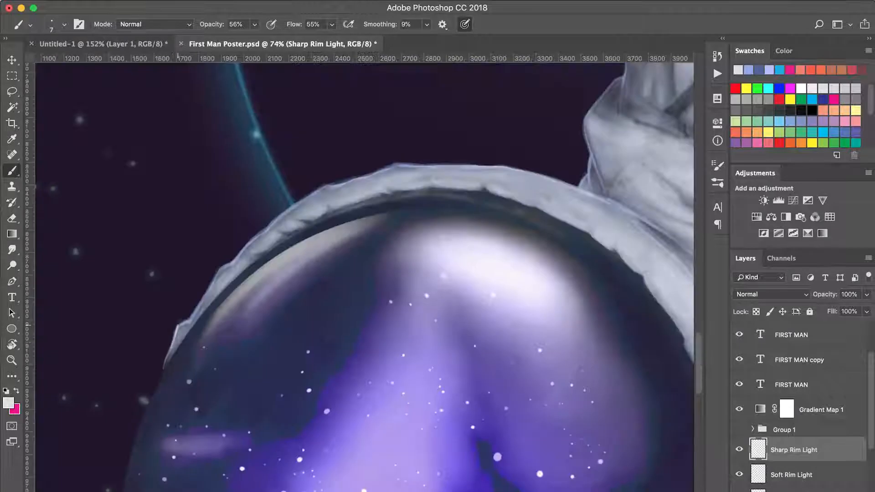
key("ctrl+z")
mouse_move(188, 321)
left_mouse_down()
mouse_move(268, 225)
mouse_move(317, 190)
left_mouse_up()
left_click_drag(317, 190, 287, 199)
left_click_drag(173, 203, 237, 202)
key("super+z")
mouse_move(235, 363)
left_mouse_down()
mouse_move(324, 280)
mouse_move(481, 180)
mouse_move(318, 281)
left_mouse_up()
mouse_move(297, 283)
left_mouse_down()
mouse_move(461, 236)
mouse_move(292, 231)
left_mouse_up()
mouse_move(289, 231)
left_mouse_down()
mouse_move(523, 236)
mouse_move(299, 183)
left_mouse_up()
left_click_drag(299, 182, 514, 247)
mouse_move(475, 235)
left_mouse_down()
mouse_move(497, 203)
mouse_move(450, 296)
left_mouse_up()
mouse_move(449, 292)
left_mouse_down()
mouse_move(441, 204)
mouse_move(386, 313)
left_mouse_up()
mouse_move(386, 310)
left_mouse_down()
mouse_move(462, 184)
mouse_move(482, 112)
left_mouse_up()
left_click_drag(491, 172, 444, 311)
mouse_move(431, 247)
left_mouse_down()
mouse_move(338, 135)
mouse_move(436, 277)
left_mouse_up()
left_click_drag(345, 142, 312, 321)
mouse_move(311, 321)
left_mouse_down()
mouse_move(299, 237)
mouse_move(360, 184)
mouse_move(414, 203)
left_mouse_up()
mouse_move(415, 194)
left_mouse_down()
mouse_move(384, 321)
mouse_move(370, 264)
left_mouse_up()
mouse_move(386, 320)
left_mouse_down()
mouse_move(388, 293)
mouse_move(369, 258)
left_mouse_up()
mouse_move(426, 153)
left_mouse_down()
mouse_move(388, 318)
mouse_move(405, 250)
mouse_move(291, 304)
left_mouse_up()
mouse_move(300, 315)
left_mouse_down()
mouse_move(383, 220)
mouse_move(434, 177)
left_mouse_up()
left_click_drag(490, 207, 465, 230)
left_click_drag(409, 201, 483, 140)
mouse_move(483, 140)
left_mouse_down()
mouse_move(353, 302)
mouse_move(532, 205)
left_mouse_up()
left_click_drag(532, 205, 355, 349)
left_click_drag(354, 351, 551, 237)
mouse_move(585, 206)
left_mouse_down()
mouse_move(335, 255)
mouse_move(311, 320)
mouse_move(325, 460)
left_mouse_up()
left_click_drag(318, 287, 410, 174)
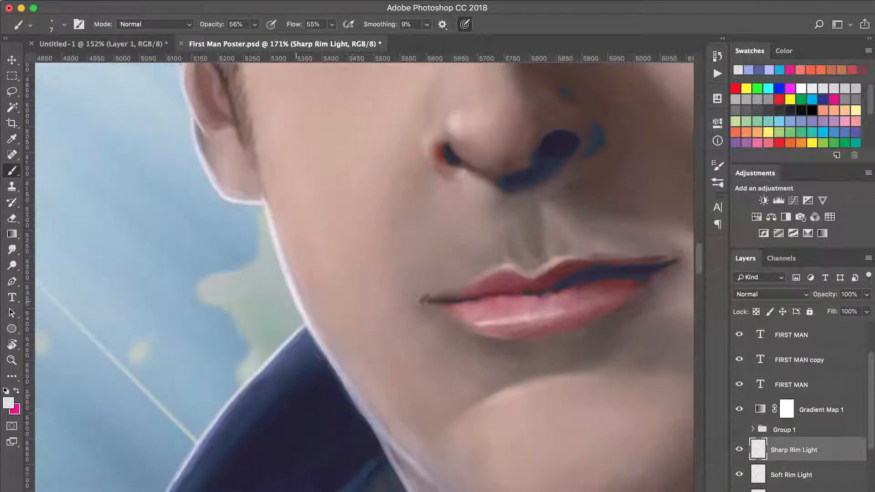
mouse_move(373, 417)
left_mouse_down()
mouse_move(228, 227)
mouse_move(271, 277)
left_mouse_up()
left_click_drag(285, 347, 285, 223)
Paint the crisp 7 px rim line along the outer edge of the far-side lower sleeve.
key("z")
left_click(328, 227, "alt")
left_click_drag(653, 146, 435, 486)
left_click_drag(520, 352, 379, 328)
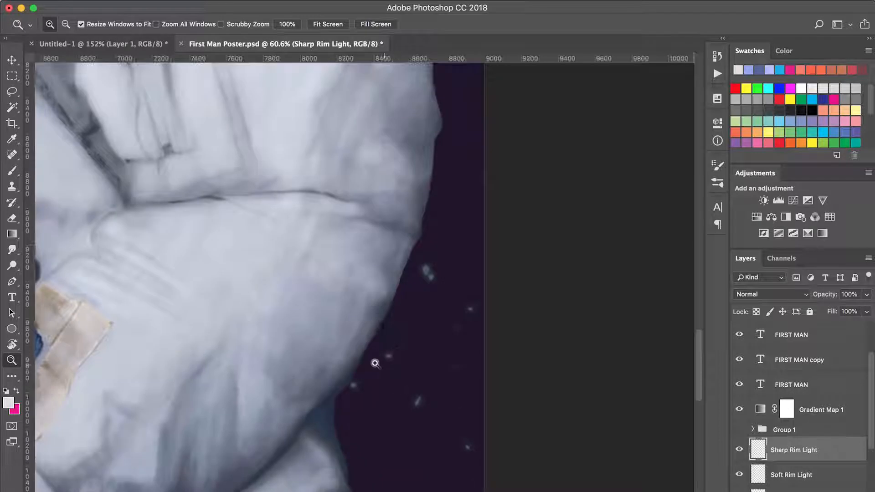
left_click_drag(302, 457, 481, 214)
key("b")
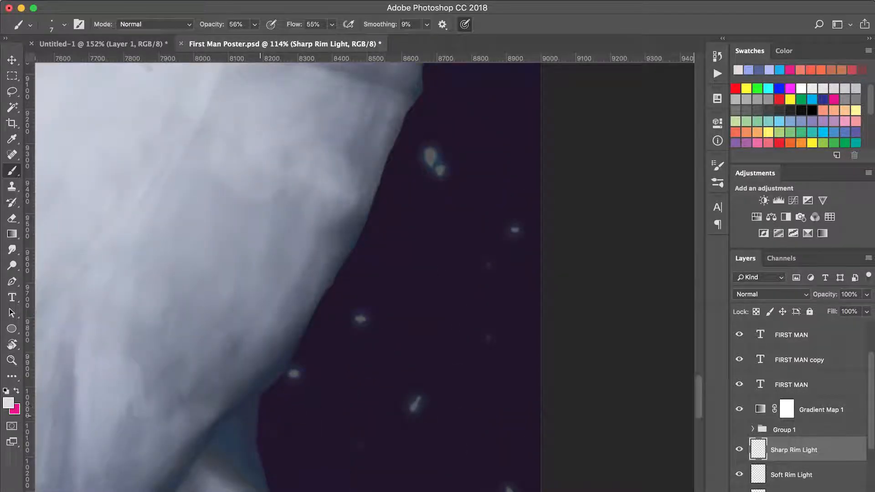
mouse_move(260, 396)
left_mouse_down()
mouse_move(377, 193)
mouse_move(405, 114)
left_mouse_up()
mouse_move(408, 110)
left_mouse_down()
mouse_move(361, 256)
mouse_move(389, 153)
left_mouse_up()
mouse_move(382, 186)
left_mouse_down()
mouse_move(357, 298)
mouse_move(379, 175)
mouse_move(365, 111)
left_mouse_up()
mouse_move(366, 110)
left_mouse_down()
mouse_move(319, 365)
mouse_move(319, 180)
left_mouse_up()
Select the Soft Rim Light layer and choose a soft brush with the recent periwinkle blue colour.
key("super+0")
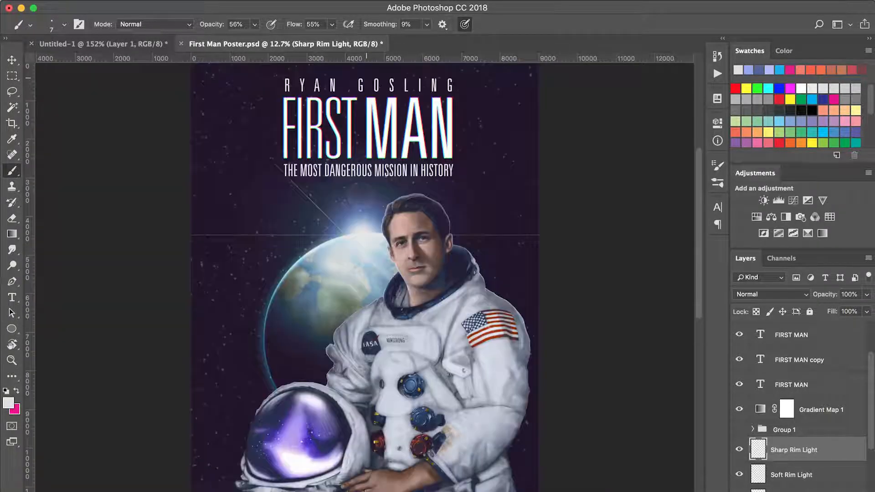
key("z")
left_click_drag(428, 478, 558, 290)
key("alt+bracketleft")
key("b")
right_click(427, 327)
left_click(555, 363)
left_click(748, 69)
Brush a soft blue glow along the outer edge of the far-side sleeve with a 25 px brush.
key("z")
left_click_drag(498, 154, 364, 311)
key("b")
left_click_drag(384, 246, 380, 176)
left_click_drag(384, 260, 377, 319)
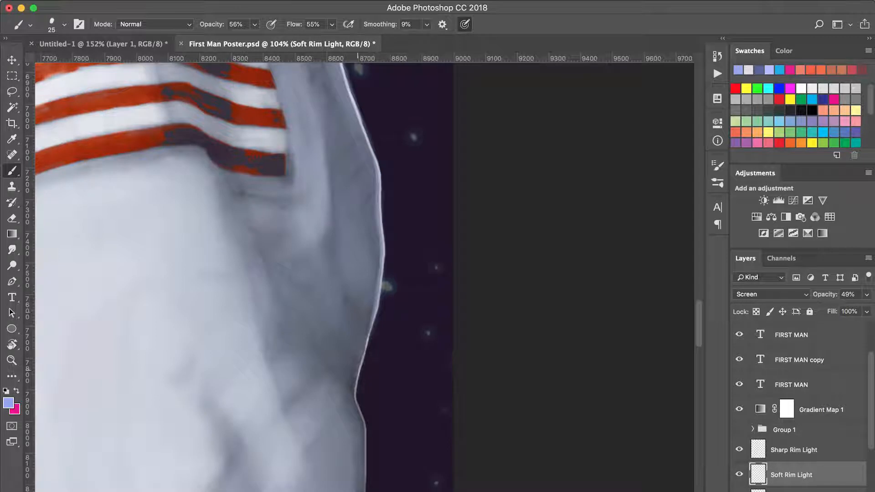
scroll(214, 274, "down", 5)
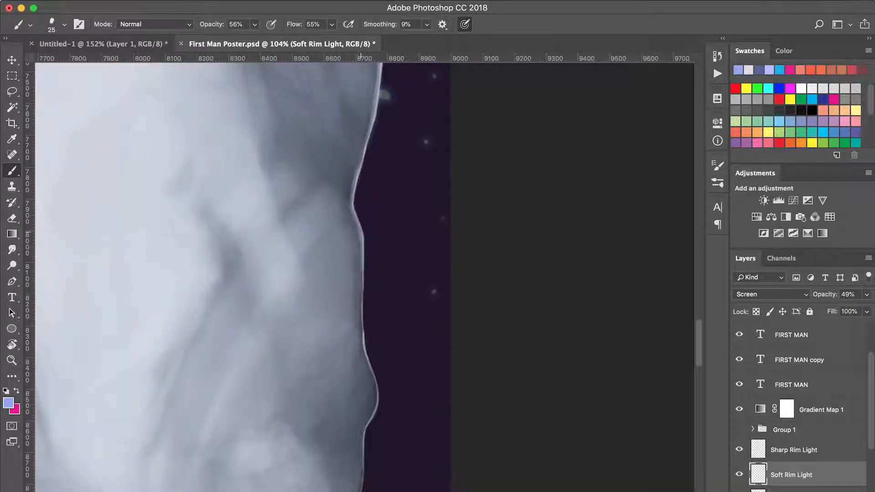
scroll(360, 274, "down", 10)
scroll(360, 274, "left", 2)
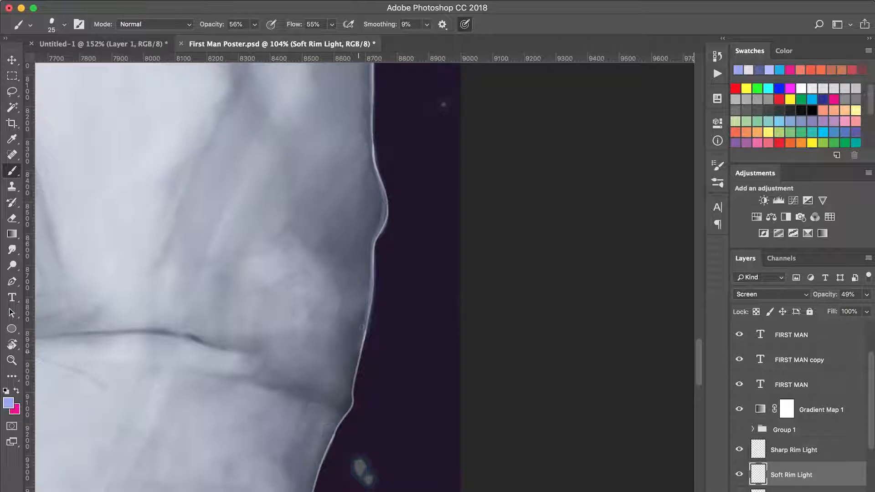
left_click_drag(391, 263, 378, 300)
scroll(378, 301, "down", 5)
scroll(378, 301, "left", 2)
mouse_move(304, 429)
left_mouse_down()
mouse_move(304, 490)
mouse_move(320, 408)
mouse_move(393, 288)
mouse_move(421, 205)
left_mouse_up()
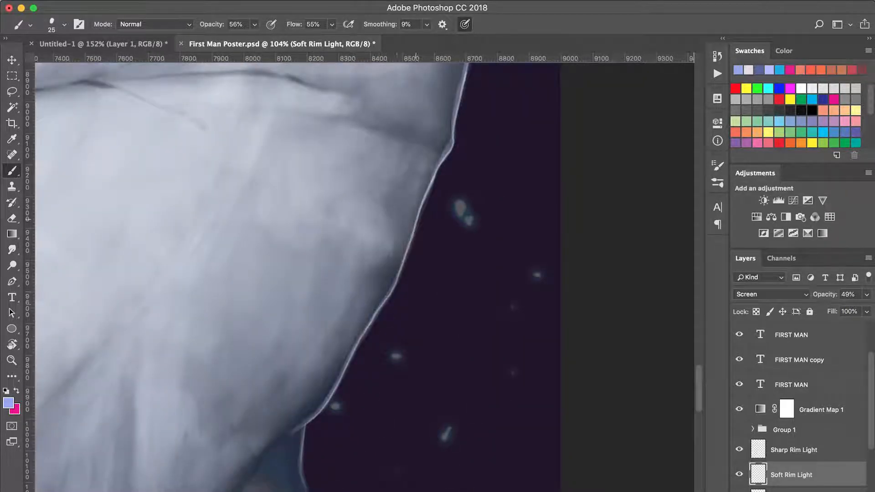
Check the whole astronaut against the backlit portrait and the ArtStation rim-light study open in Chrome.
key("super+0")
key("z")
left_click(462, 285)
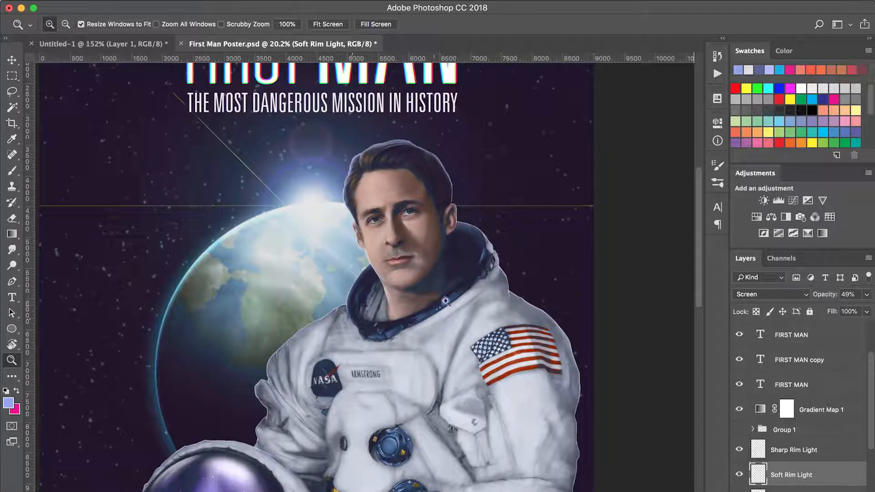
key("super+Tab")
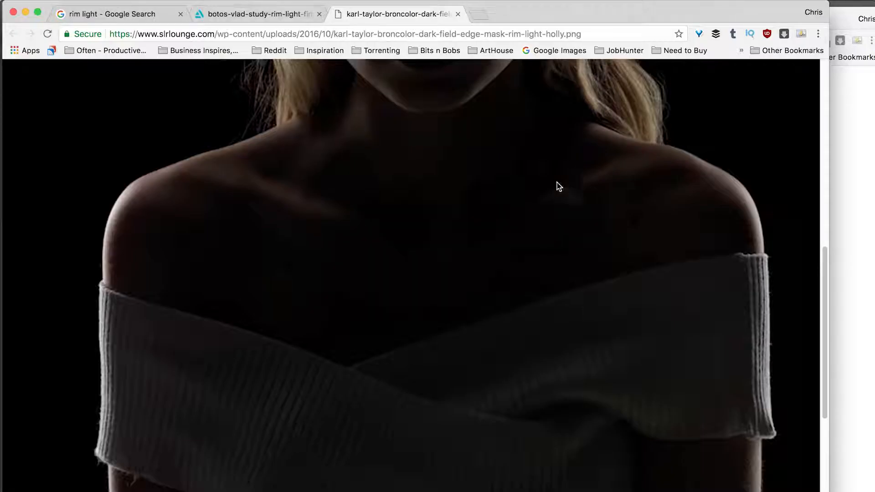
scroll(811, 275, "up", 10)
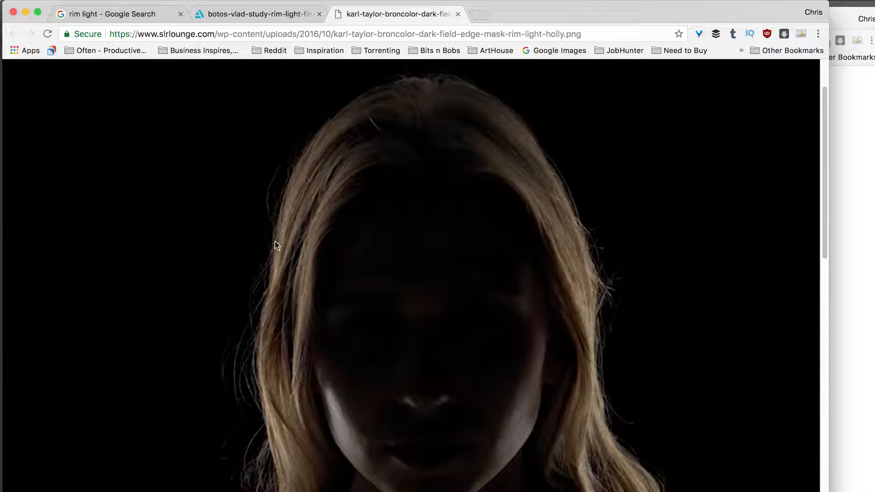
key("ctrl+shift+Tab")
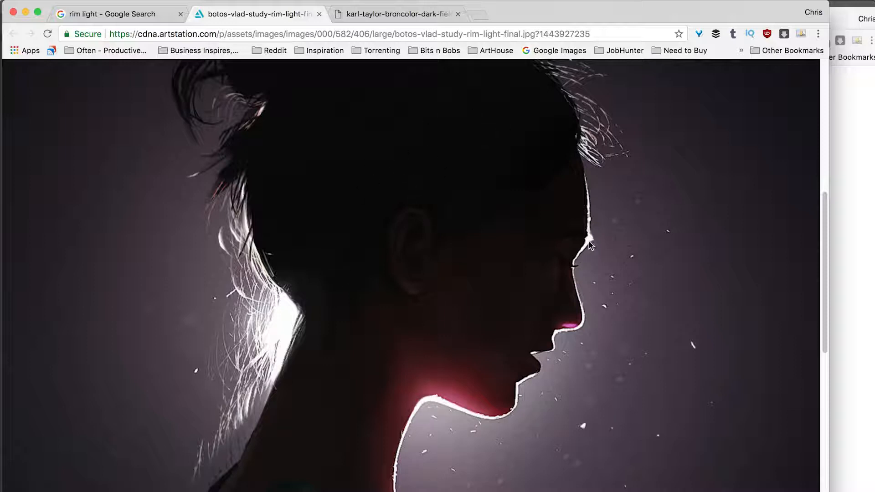
scroll(498, 227, "down", 10)
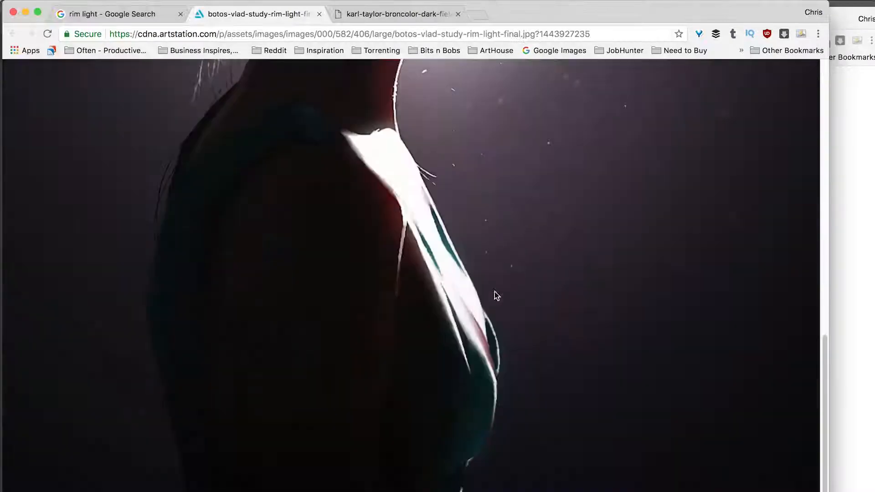
scroll(450, 321, "up", 10)
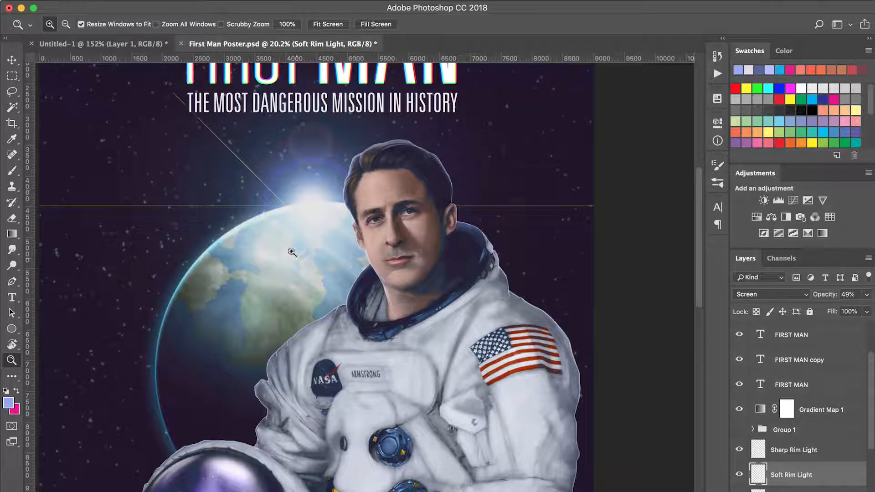
Create a layer named Filling Light above Sharp Rim Light and pick the recent near-white colour for brushing.
left_click(456, 110)
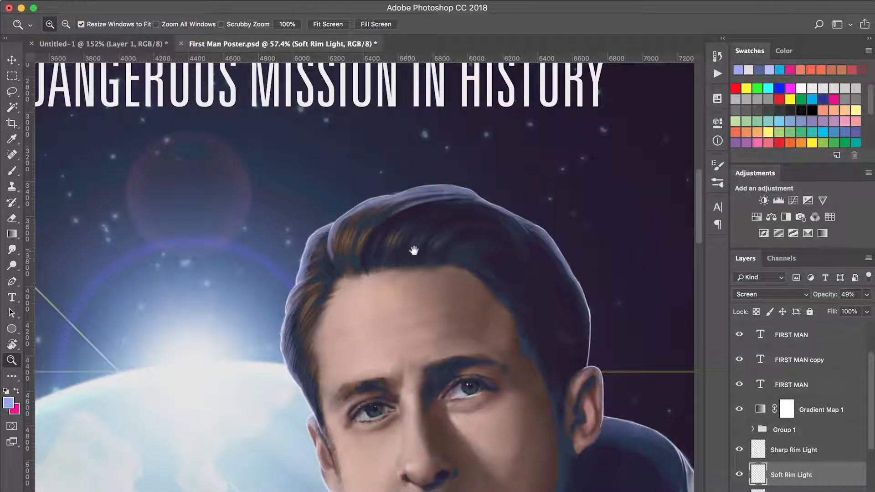
key("b")
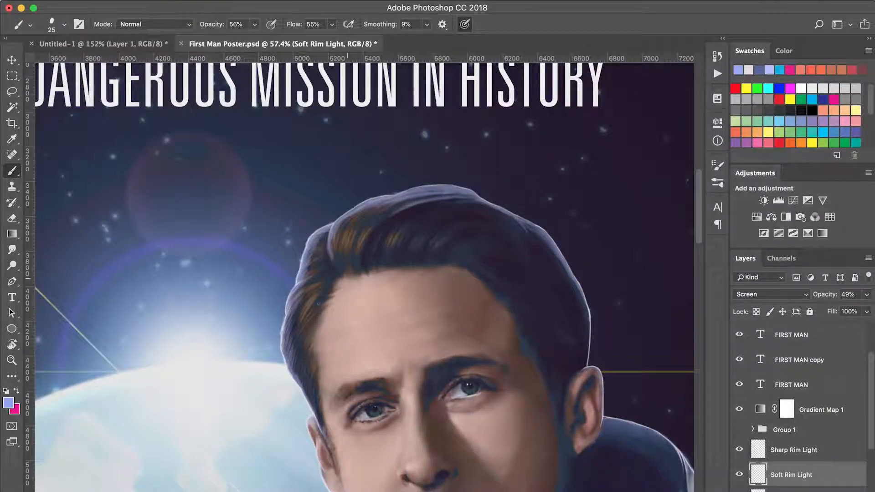
key("z")
left_click(454, 196)
left_click(783, 459)
key("super+shift+n")
type("Filling Light")
key("Return")
left_click(748, 69)
key("b")
Brush near-white filling light into the Earth-side hair edge with a 25 px brush.
mouse_move(319, 196)
left_mouse_down()
mouse_move(405, 176)
mouse_move(492, 187)
mouse_move(509, 199)
left_mouse_up()
left_click_drag(273, 387, 445, 160)
mouse_move(320, 338)
left_mouse_down()
mouse_move(291, 273)
mouse_move(312, 177)
mouse_move(310, 319)
mouse_move(342, 382)
left_mouse_up()
left_click_drag(339, 412, 326, 267)
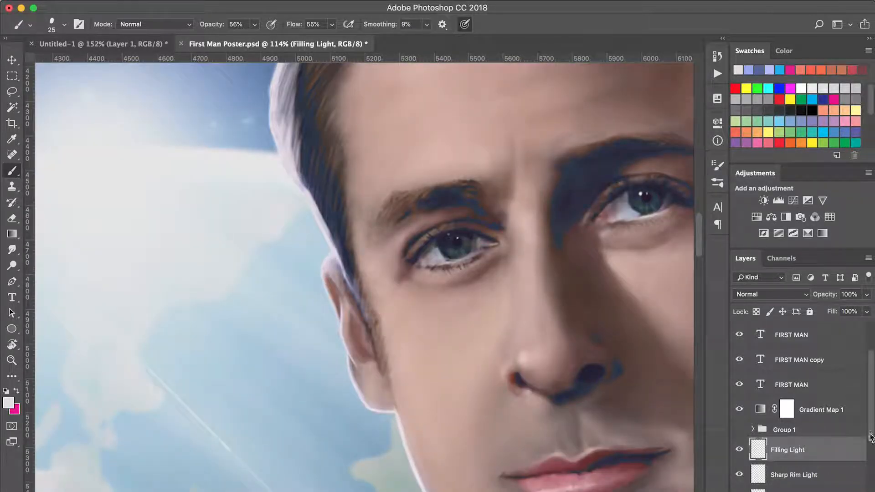
Add an Ear Brights layer in Overlay mode below the rim-light layers and paint the Earth-side ear red (c55d4c) with a 40 px brush.
scroll(870, 436, "down", 5)
left_click(777, 474)
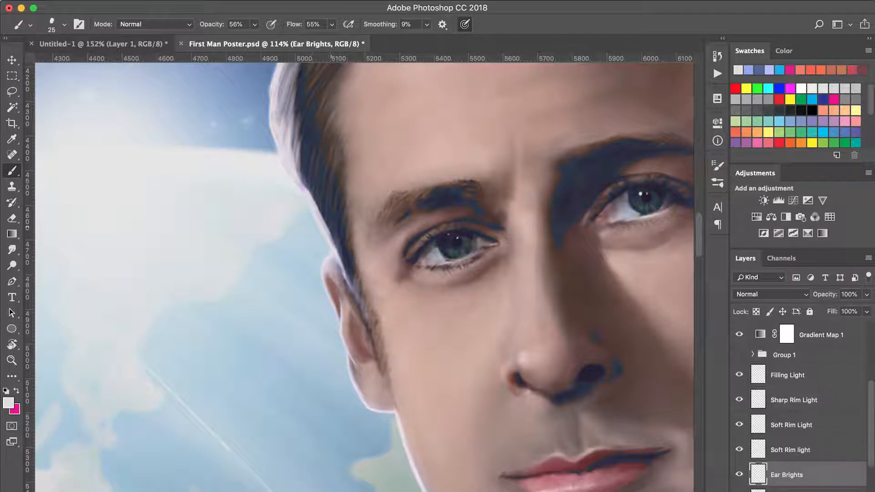
left_click(364, 326, "alt")
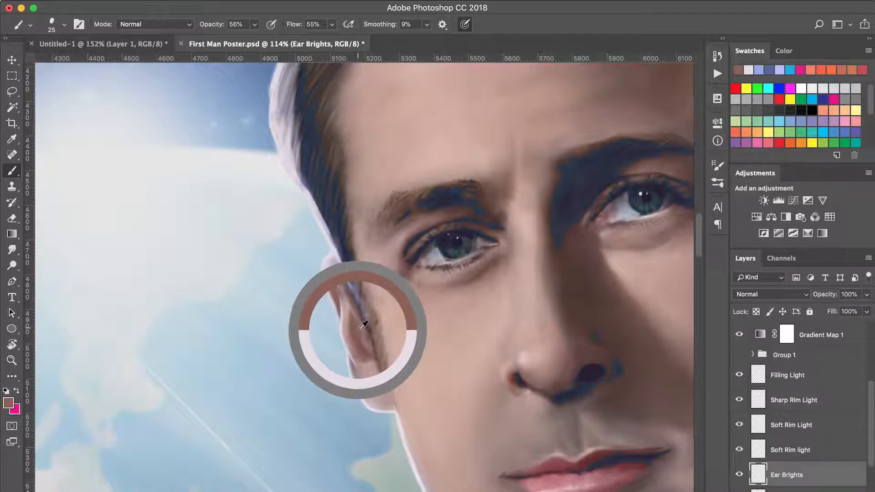
left_click(9, 403)
left_click_drag(524, 359, 530, 334)
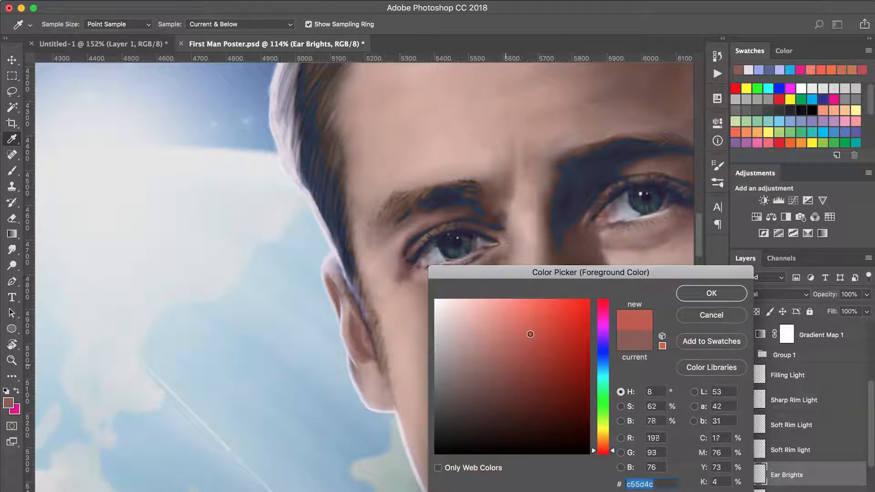
left_click(691, 298)
key("b")
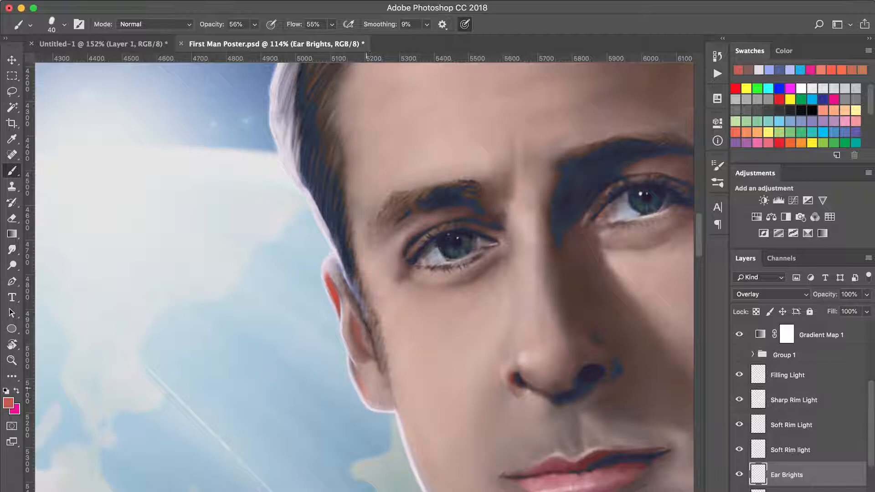
Brush red highlights into the ear on the side away from the Earth on the Ear Brights layer and smudge them smooth.
key("super+0")
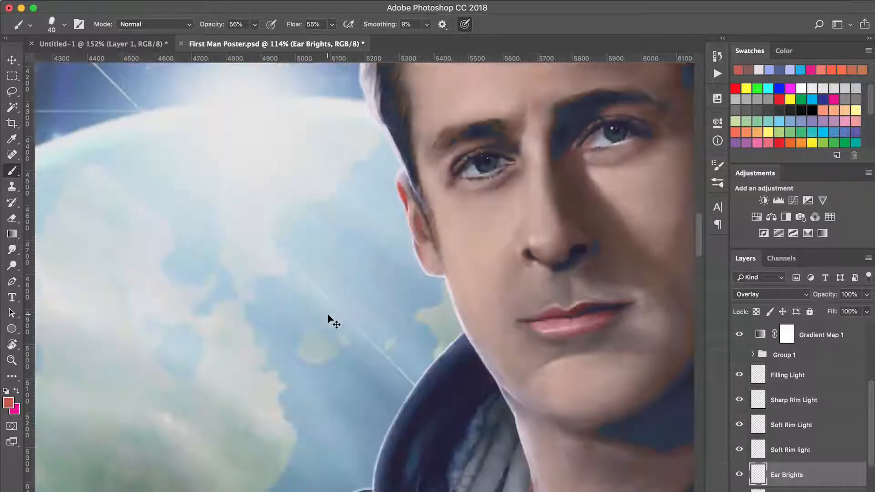
key("z")
left_click_drag(365, 290, 496, 185)
left_click(472, 297)
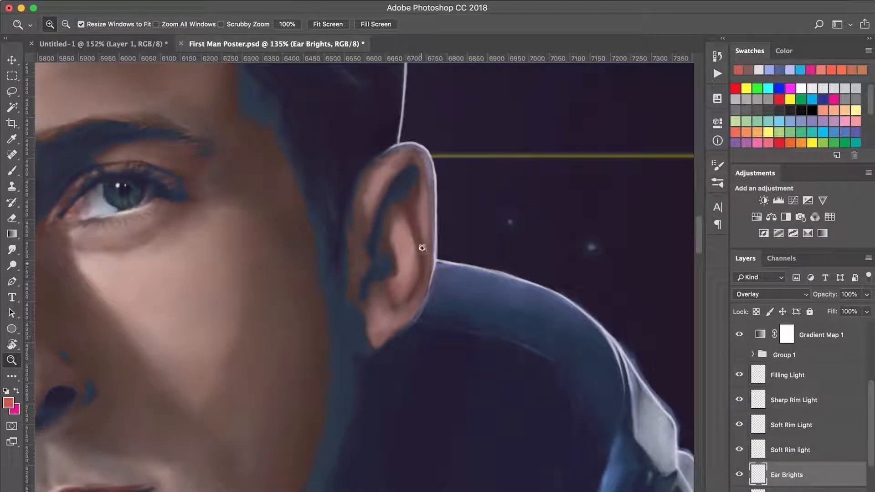
key("b")
key("e")
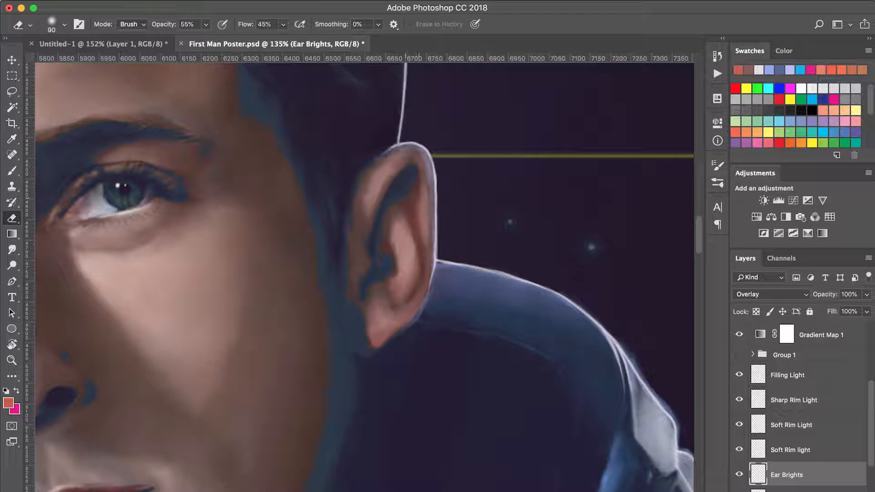
key("b")
left_click_drag(414, 196, 419, 230)
key("r")
key("b")
key("r")
left_click_drag(402, 309, 373, 309)
Select the Filling Light layer, sample near-white from the Earth-side hair edge, and give the brush a round 40 px tip.
key("e")
left_click(787, 375)
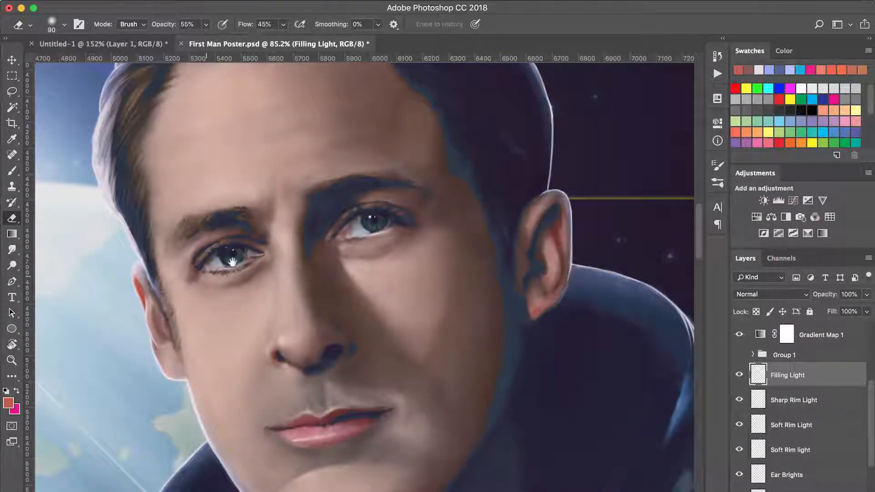
left_click_drag(232, 261, 386, 229)
key("b")
left_click(263, 159, "alt")
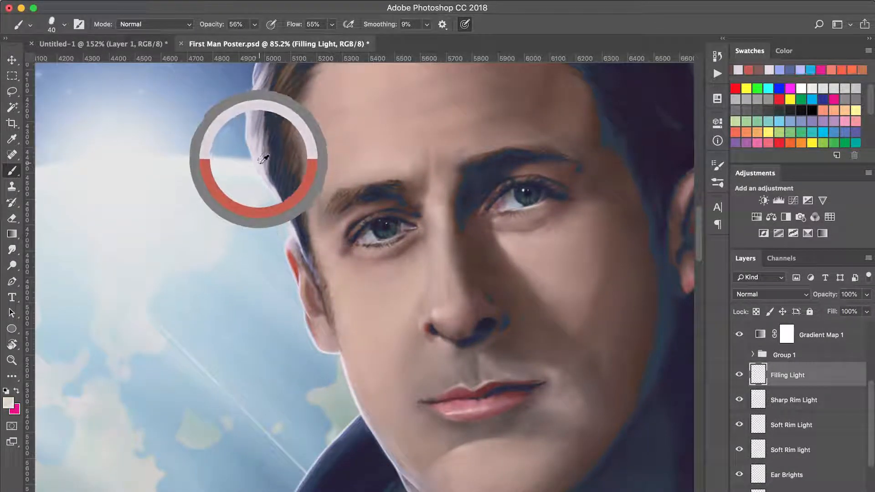
scroll(280, 242, "up", 8)
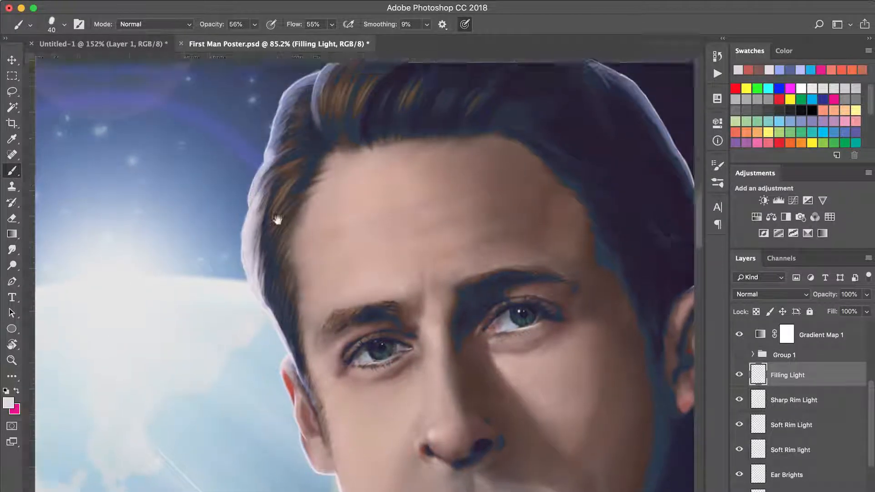
scroll(255, 310, "down", 5)
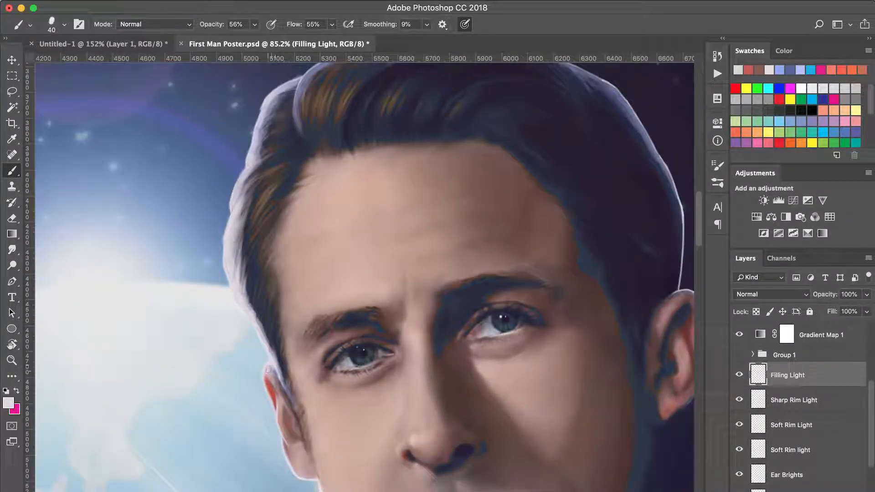
scroll(273, 387, "down", 4)
key("r")
scroll(352, 317, "down", 3)
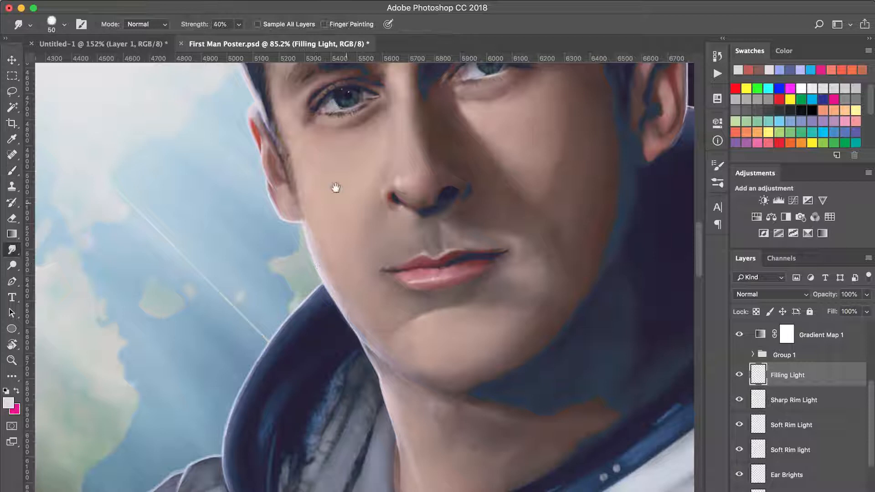
left_click_drag(335, 187, 404, 461)
key("b")
right_click(358, 229)
left_click(361, 225)
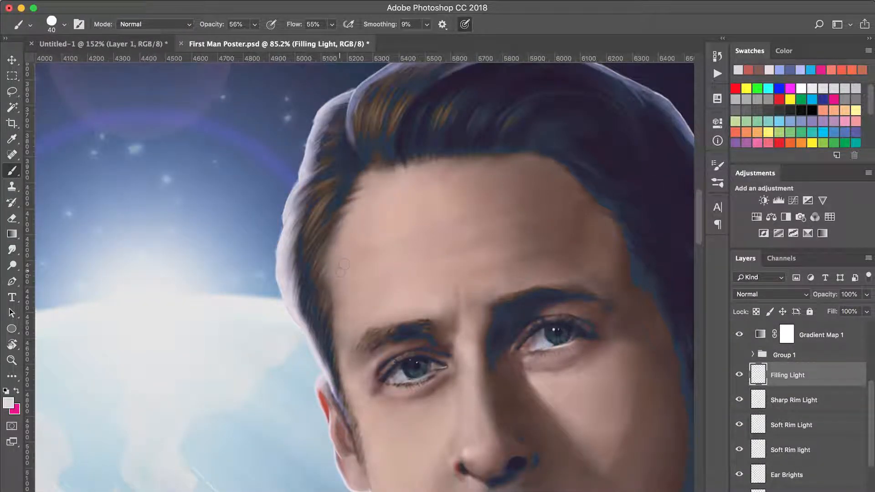
Smudge the filling light into the Earth-side hair strands with a 40 px square tip at 40% strength.
key("r")
right_click(319, 248)
left_click(466, 361)
left_click(342, 204)
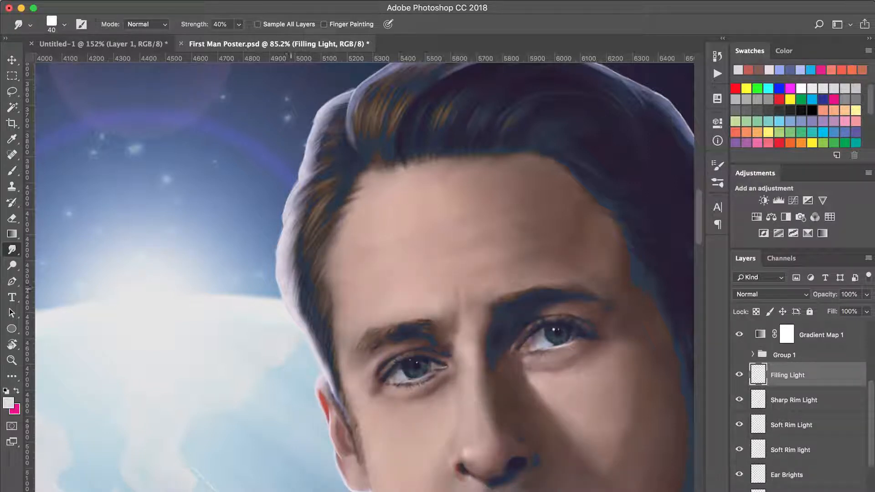
left_click_drag(297, 308, 307, 278)
left_click_drag(287, 245, 301, 192)
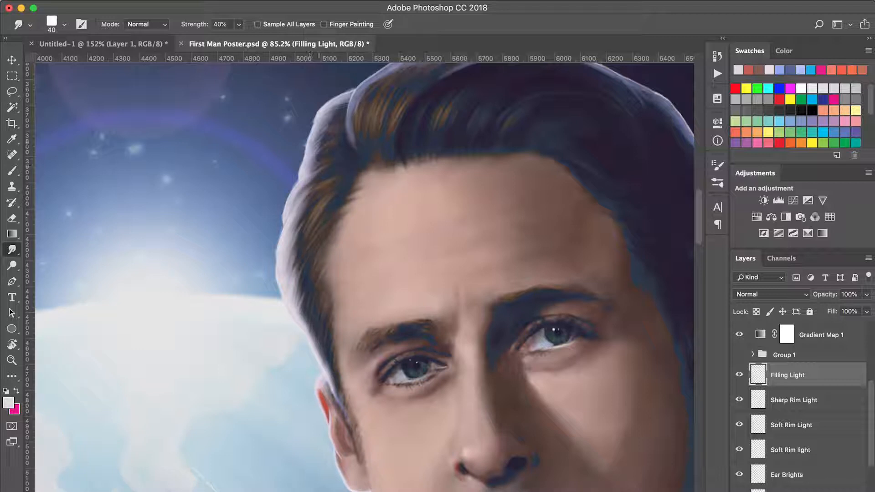
left_click_drag(296, 276, 302, 259)
left_click_drag(302, 315, 314, 333)
left_click_drag(294, 271, 291, 304)
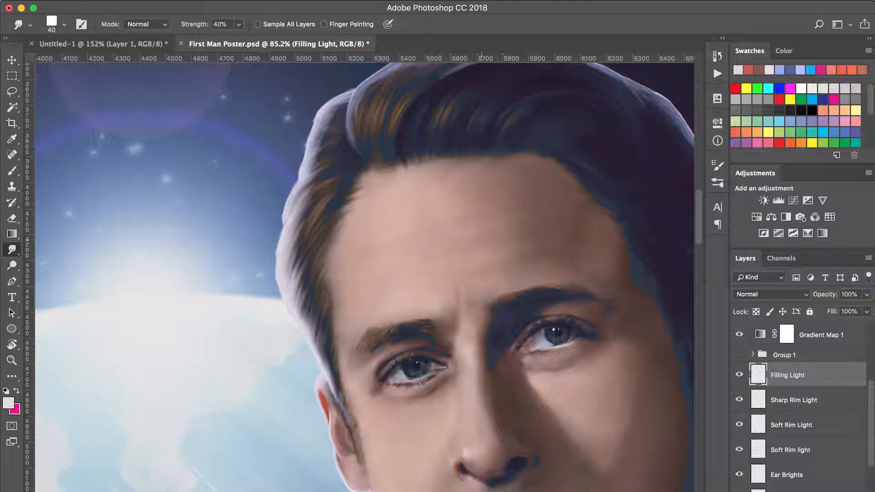
Smudge the lower Soft Rim light layer into the upper Earth-side hair edge.
left_click(758, 450)
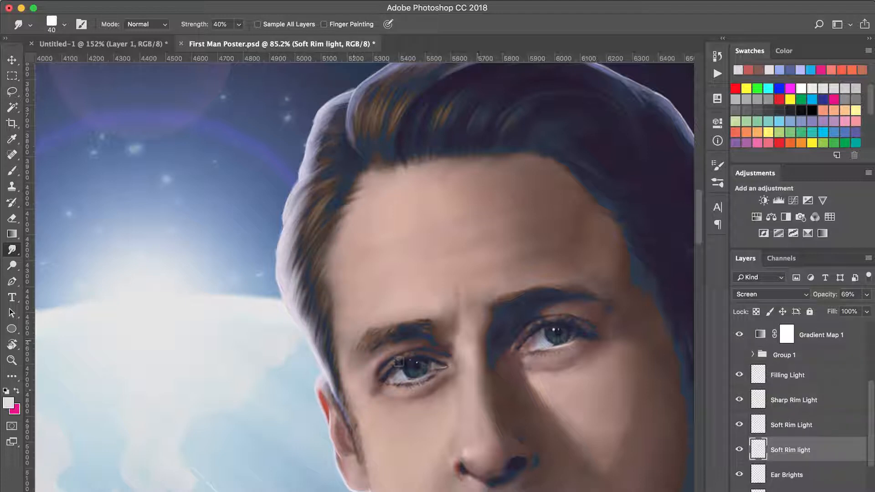
mouse_move(315, 166)
left_mouse_down()
mouse_move(341, 138)
mouse_move(327, 137)
mouse_move(328, 147)
mouse_move(334, 130)
left_mouse_up()
scroll(351, 138, "up", 5)
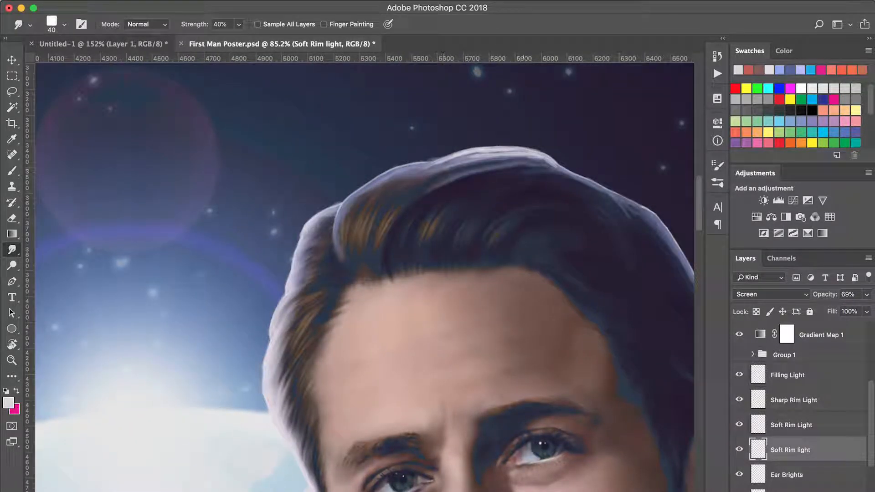
Brush near-white along the top of the hair on the Filling Light layer, blending it by smudging and trimming it with the eraser.
left_click(757, 375)
key("b")
mouse_move(449, 163)
left_mouse_down()
mouse_move(531, 159)
mouse_move(409, 168)
left_mouse_up()
key("r")
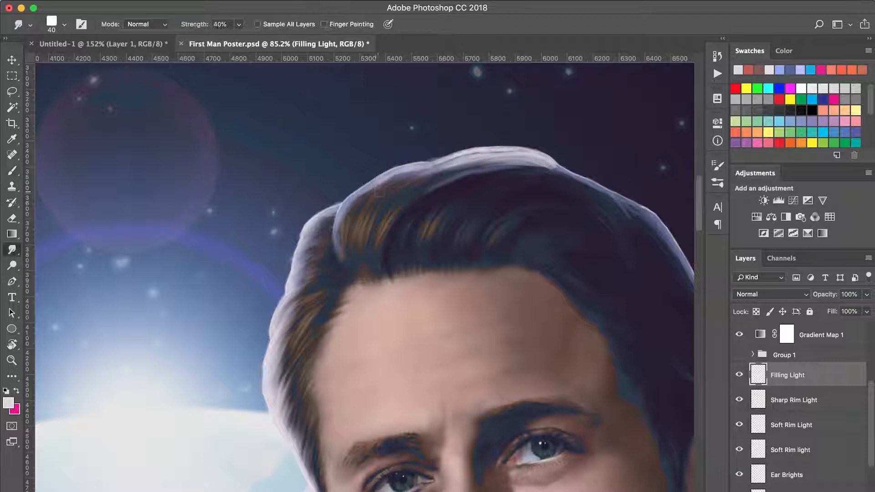
scroll(449, 228, "right", 5)
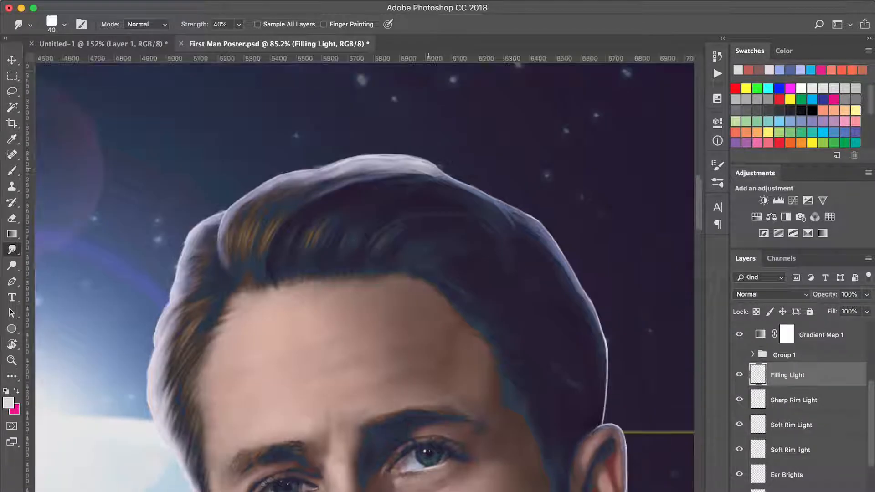
key("e")
mouse_move(430, 176)
left_mouse_down()
mouse_move(292, 184)
mouse_move(424, 171)
left_mouse_up()
Erase excess glow from the lower Soft Rim light layer along the top and far side of the hair with a 90 px eraser.
left_click(761, 456)
mouse_move(337, 180)
left_mouse_down()
mouse_move(420, 183)
mouse_move(218, 266)
left_mouse_up()
left_click_drag(460, 192, 558, 271)
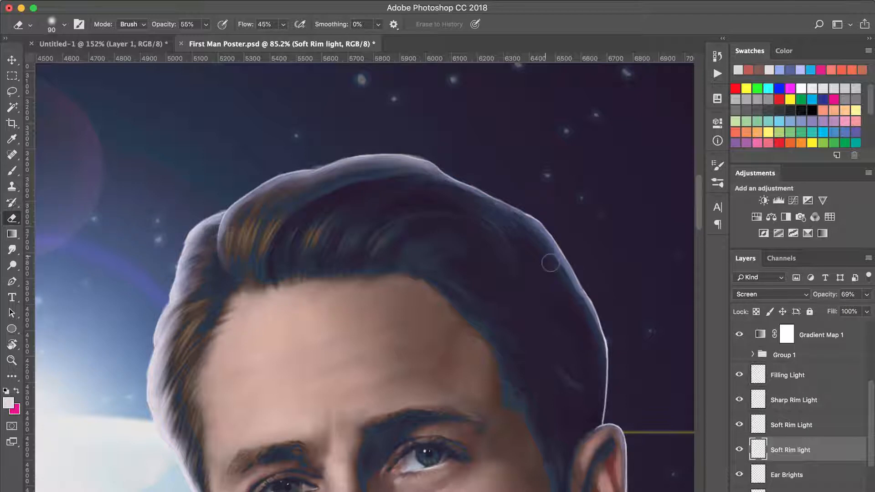
left_click_drag(558, 271, 592, 315)
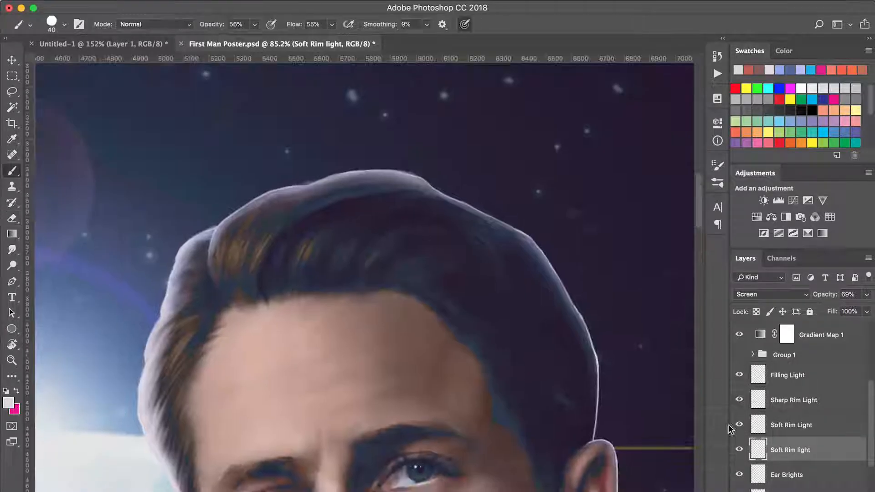
Paint fine near-white hair strands along the Earth-side temple on the Filling Light layer with a 7 px brush.
left_click(788, 375)
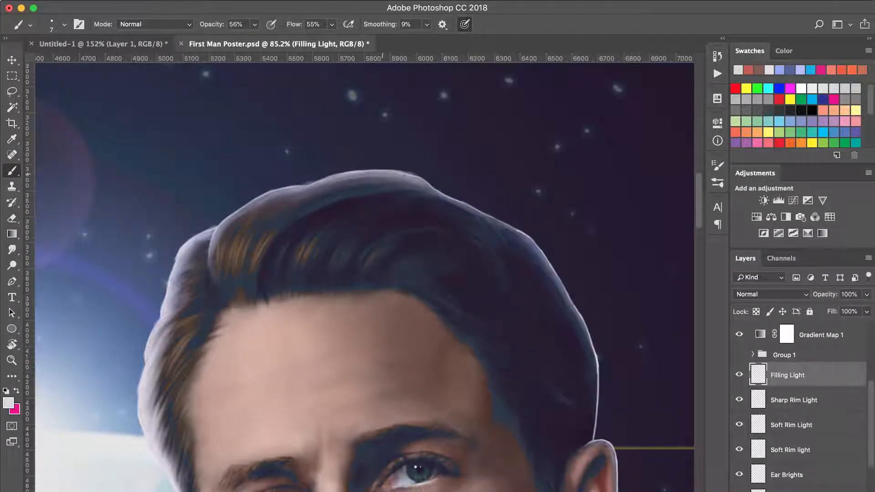
key("z")
mouse_move(114, 317)
left_mouse_down()
mouse_move(213, 455)
mouse_move(236, 455)
left_mouse_up()
key("b")
left_click_drag(325, 319, 315, 342)
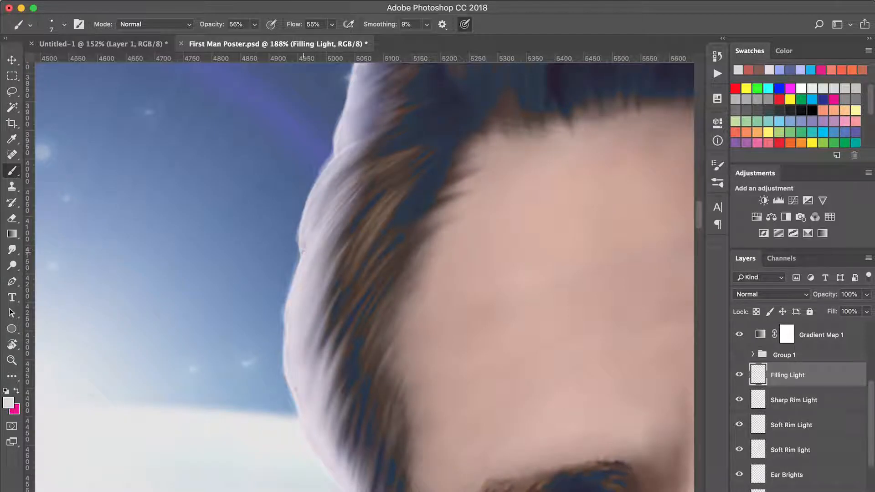
scroll(306, 249, "up", 5)
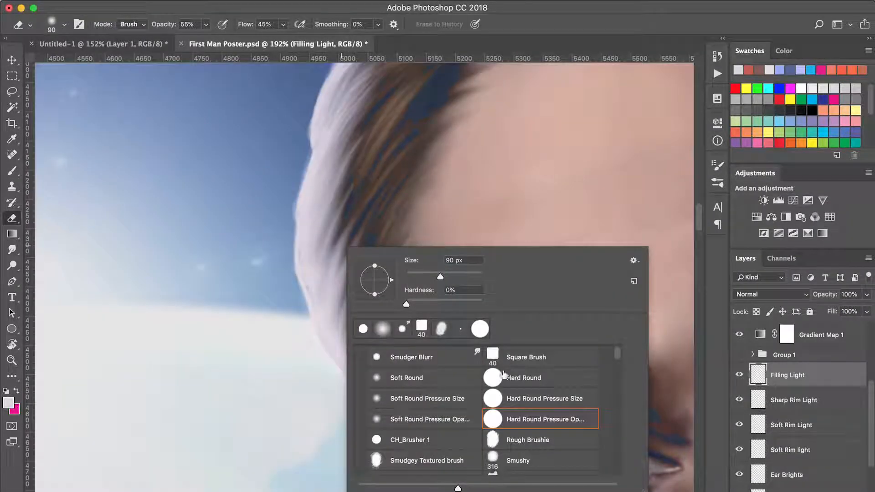
Thin the filling light between the Earth-side hair strands with a 10 px Hard Round Pressure Opacity eraser, using pen pressure for size.
left_click(504, 374)
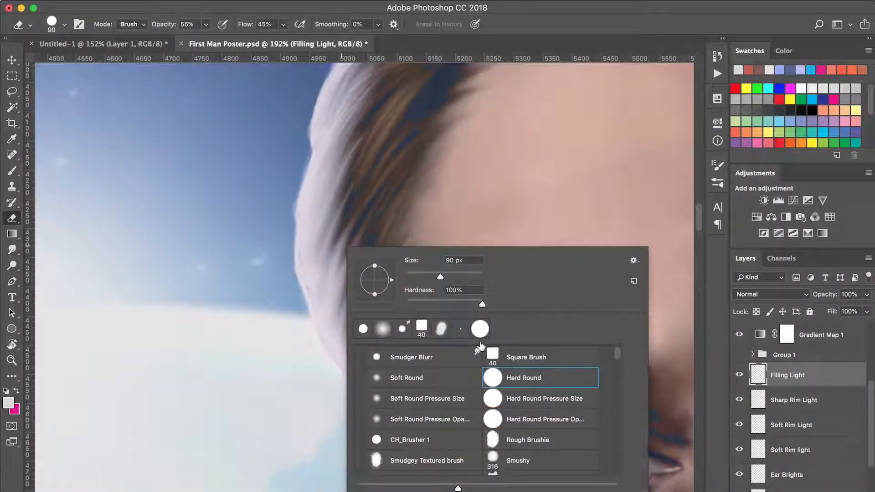
left_click(502, 418)
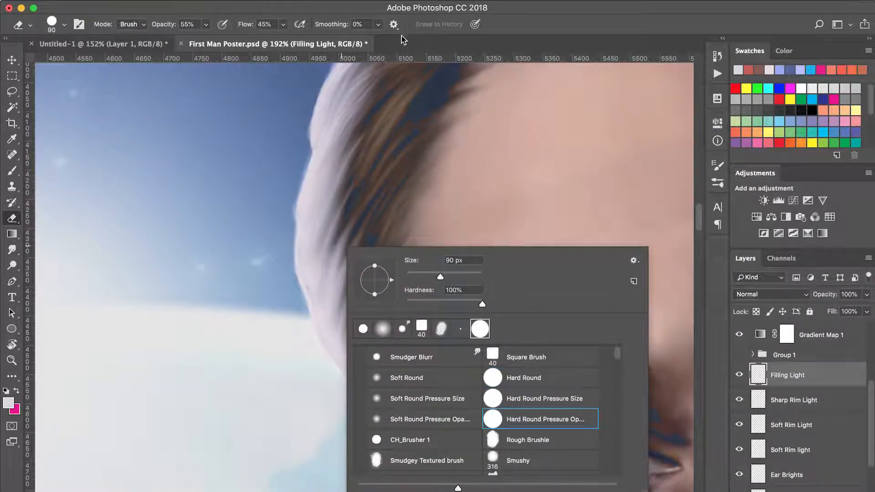
left_click(474, 24)
key("bracketleft")
key("bracketleft")
key("bracketleft")
key("bracketleft")
key("bracketleft")
key("bracketleft")
key("bracketleft")
mouse_move(326, 233)
left_mouse_down()
mouse_move(342, 184)
mouse_move(257, 360)
left_mouse_up()
left_click_drag(283, 267, 306, 203)
mouse_move(318, 234)
left_mouse_down()
mouse_move(283, 275)
mouse_move(237, 367)
left_mouse_up()
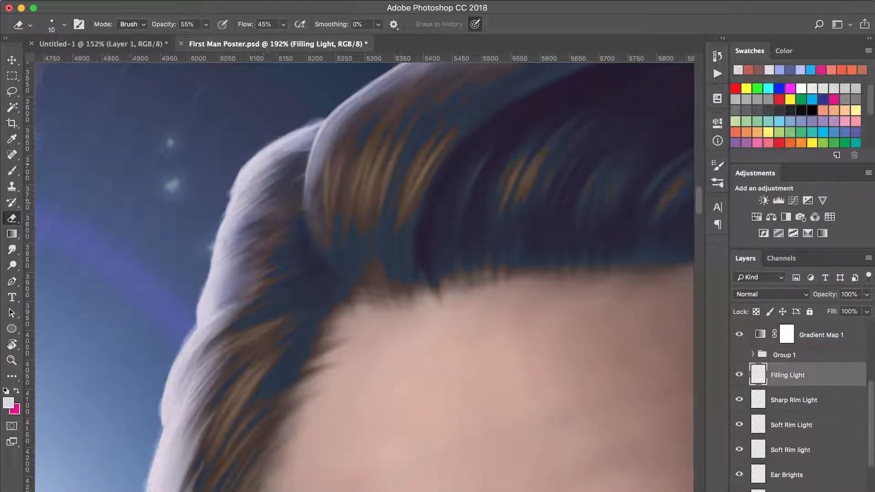
Choose another brush tip and add near-white filling light along the Earth-side hair edge from crown to temple.
key("b")
right_click(255, 177)
left_click(324, 398)
left_click_drag(260, 169, 205, 306)
mouse_move(254, 177)
left_mouse_down()
mouse_move(207, 280)
mouse_move(207, 315)
mouse_move(246, 223)
left_mouse_up()
left_click_drag(159, 403, 291, 273)
left_click_drag(291, 272, 290, 316)
mouse_move(288, 338)
left_mouse_down()
mouse_move(299, 259)
mouse_move(303, 347)
mouse_move(332, 416)
left_mouse_up()
Smudge the new filling light into the Earth-side hair strands at 40% strength, reducing the tip from 40 px to 20 px.
key("r")
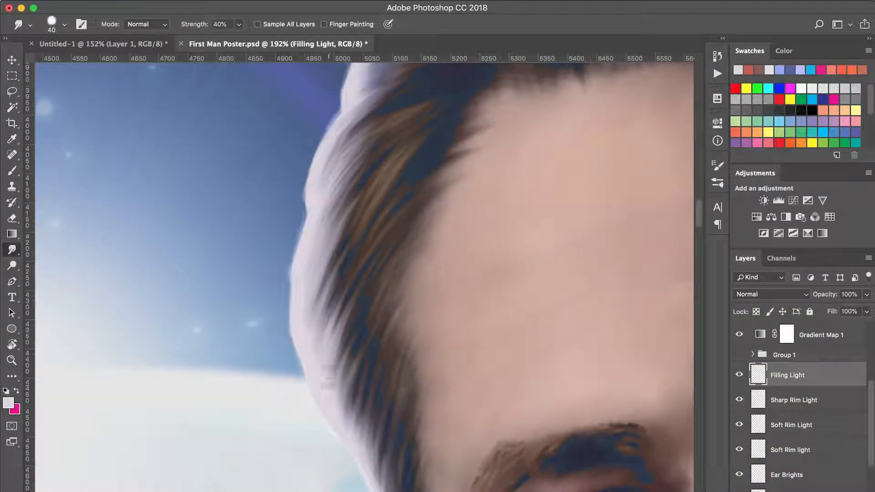
left_click_drag(303, 259, 283, 338)
key("bracketleft")
key("bracketleft")
key("bracketleft")
key("bracketleft")
left_click_drag(320, 232, 287, 332)
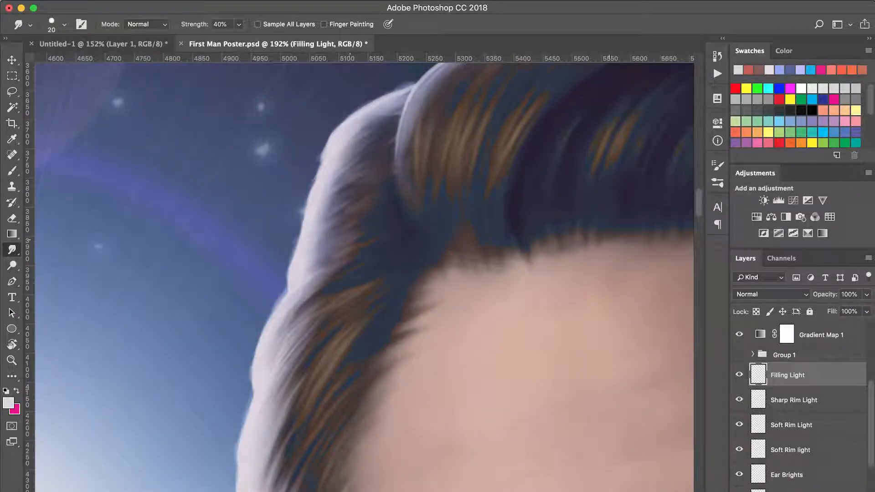
Hide and show the lower Soft Rim light layer to compare its effect on the hair, and select that layer.
left_click(739, 449)
left_click(739, 449)
left_click(757, 450)
key("e")
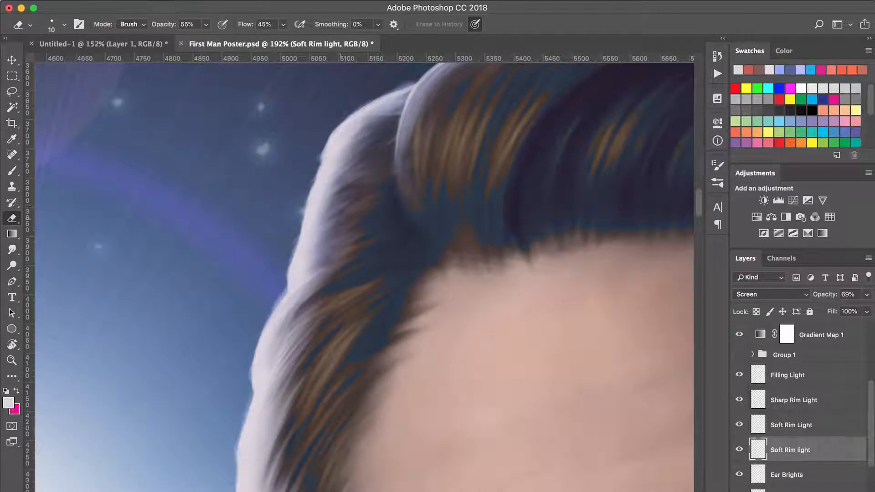
key("s")
Brush a soft light-blue rim down the helmet's outer edge on the lower Soft Rim light layer with a 20 px brush.
key("super+0")
key("z")
left_click_drag(310, 373, 458, 207)
left_click_drag(337, 393, 404, 196)
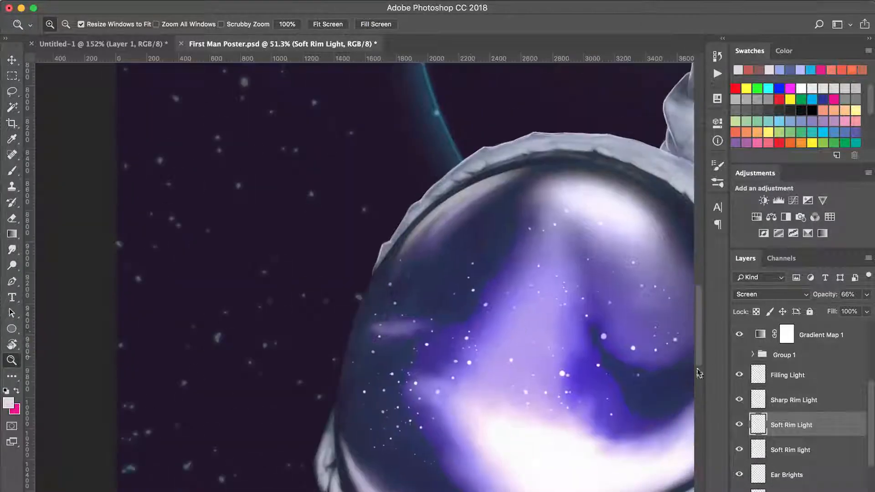
left_click(332, 387)
left_click(332, 386)
left_click(756, 450)
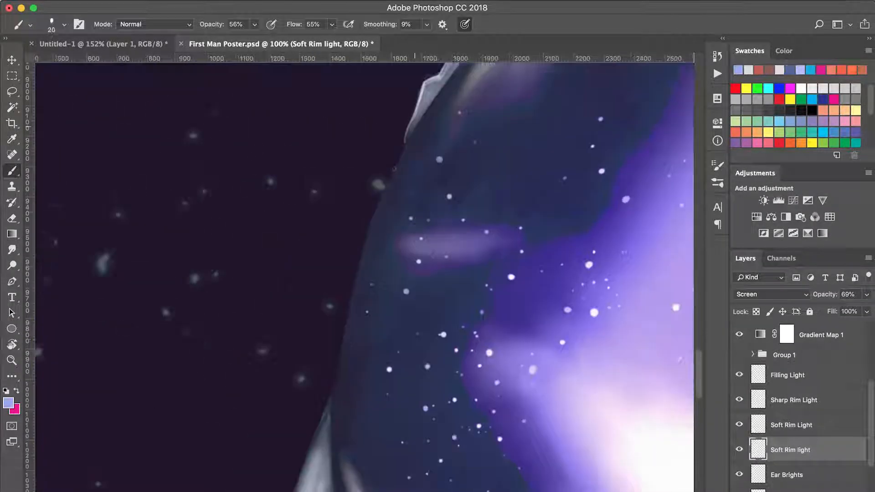
mouse_move(394, 169)
left_mouse_down()
mouse_move(349, 308)
mouse_move(336, 393)
left_mouse_up()
left_click_drag(348, 354, 359, 238)
left_click_drag(350, 239, 342, 311)
mouse_move(347, 271)
left_mouse_down()
mouse_move(338, 318)
mouse_move(309, 358)
left_mouse_up()
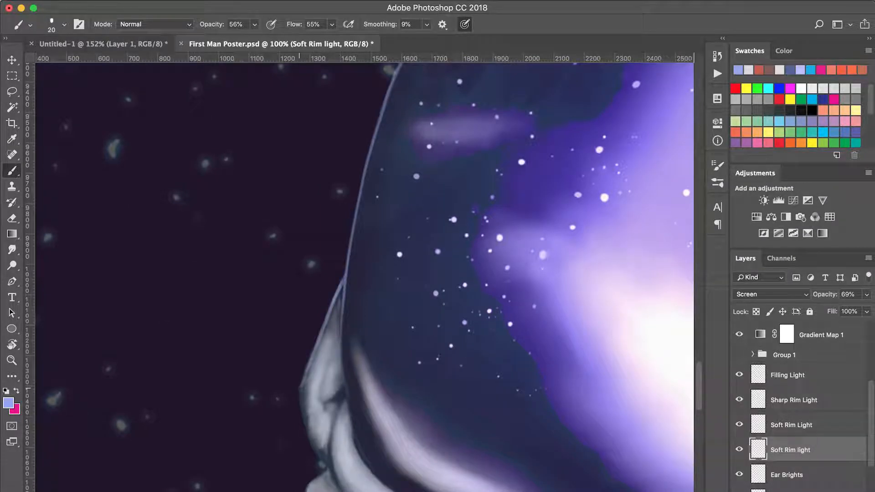
Continue the 20 px light-blue rim around the fabric folds at the helmet's base.
left_click_drag(301, 417, 327, 329)
left_click_drag(302, 414, 287, 301)
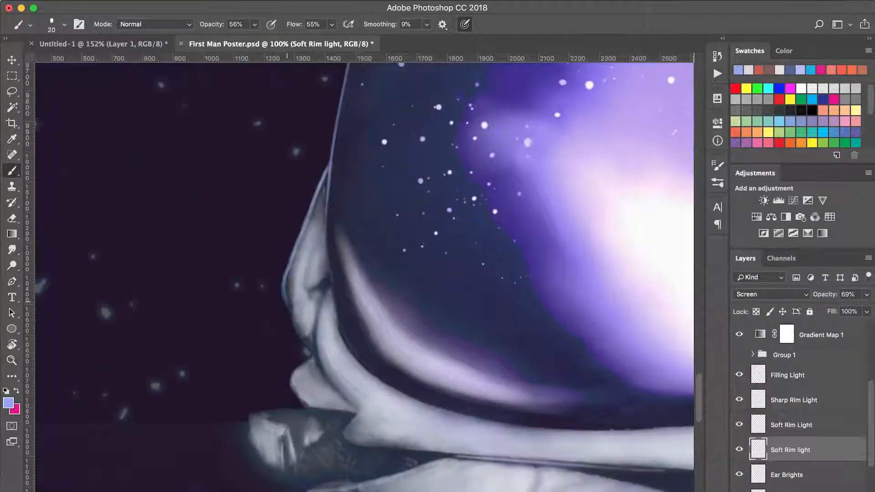
mouse_move(310, 352)
left_mouse_down()
mouse_move(294, 325)
mouse_move(398, 224)
mouse_move(363, 296)
left_mouse_up()
mouse_move(310, 337)
left_mouse_down()
mouse_move(341, 300)
mouse_move(379, 303)
mouse_move(355, 299)
left_mouse_up()
left_click_drag(453, 220, 334, 336)
mouse_move(261, 378)
left_mouse_down()
mouse_move(256, 328)
mouse_move(256, 350)
left_mouse_up()
left_click_drag(267, 188, 264, 306)
left_click_drag(354, 110, 250, 400)
left_click_drag(223, 322, 252, 263)
left_click_drag(238, 293, 246, 276)
Brush the light-blue rim along the suit's outer edge on the side away from the Earth.
mouse_move(569, 410)
left_mouse_down()
mouse_move(418, 129)
mouse_move(222, 336)
left_mouse_up()
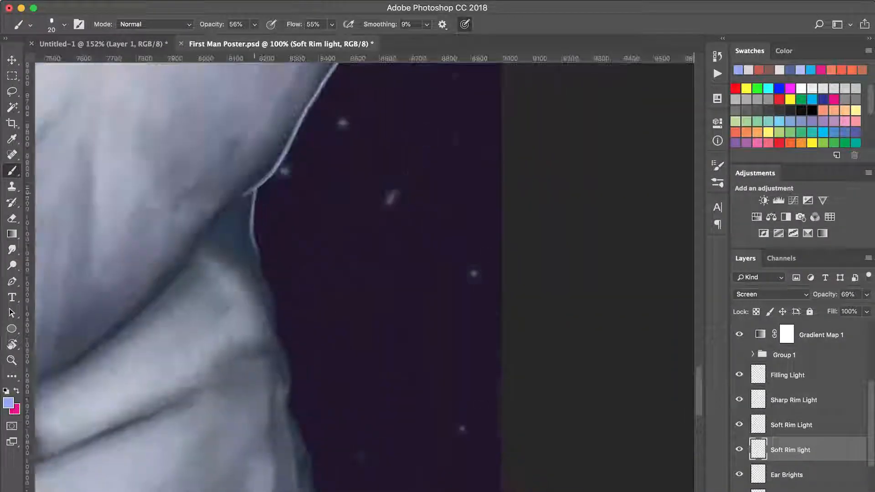
left_click_drag(249, 187, 276, 334)
mouse_move(256, 249)
left_mouse_down()
mouse_move(237, 202)
mouse_move(264, 178)
left_mouse_up()
left_click_drag(277, 337, 288, 408)
left_click_drag(276, 325, 286, 349)
mouse_move(292, 402)
left_mouse_down()
mouse_move(282, 264)
mouse_move(305, 354)
left_mouse_up()
left_click_drag(297, 273, 277, 152)
left_click_drag(291, 244, 303, 301)
left_click_drag(302, 271, 304, 472)
Select a triangular area of dark background beside the helmet's base with the Polygonal Lasso.
key("super+0")
left_click(338, 383, "super")
key("l")
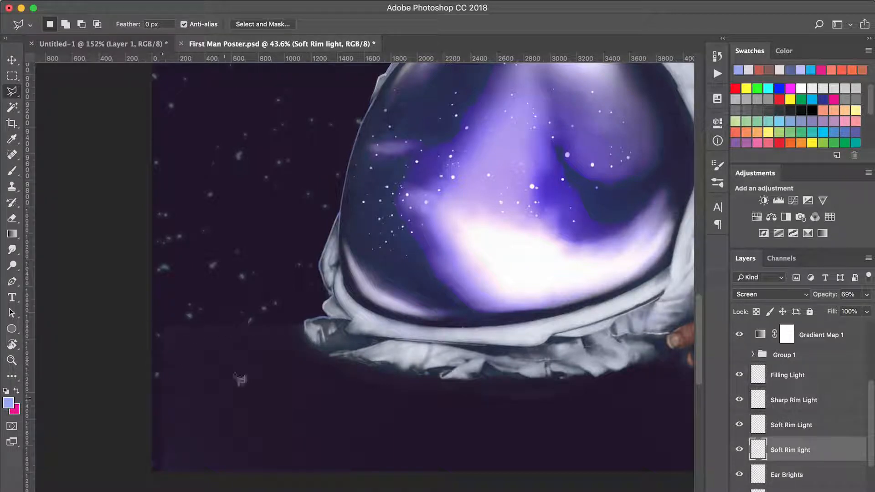
left_click(305, 333)
left_click(260, 403)
left_click(158, 318)
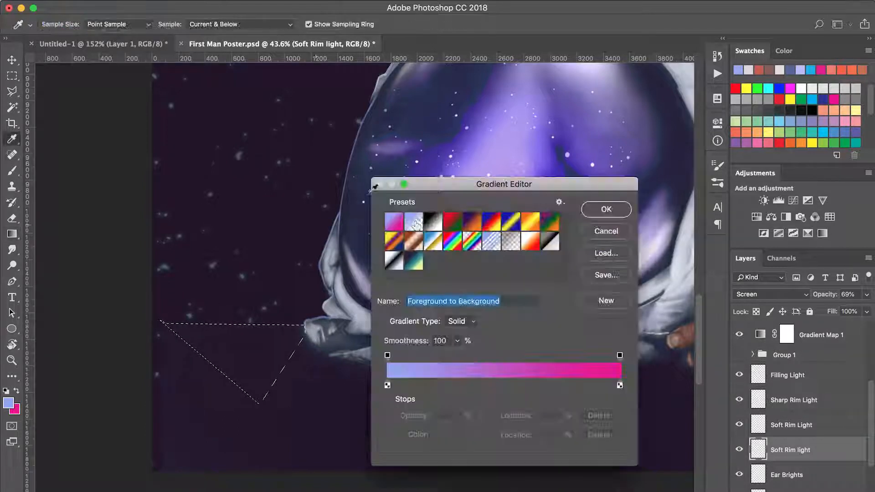
Fill the triangular selection with a linear light-blue-to-transparent gradient fading downward.
left_click(413, 221)
left_click(606, 209)
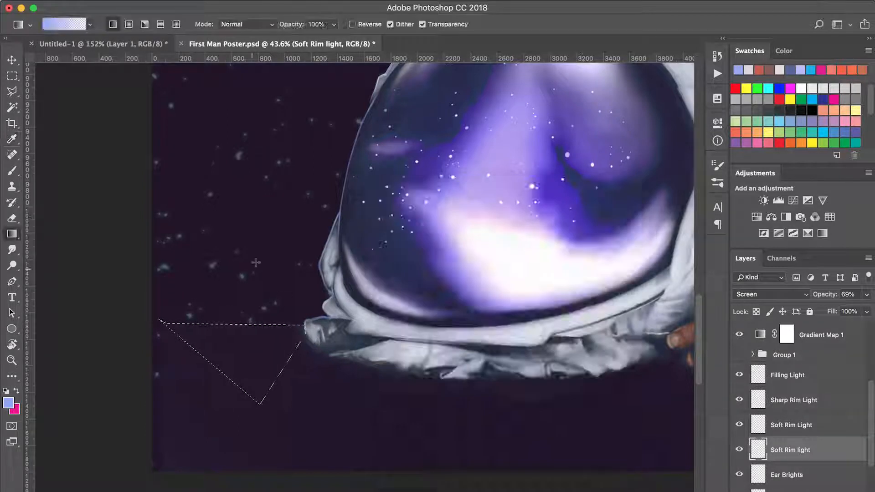
left_click_drag(270, 283, 258, 410)
Deselect the triangle and soften the gradient patch beside the helmet's base with a 175 px smudge at 40% strength.
key("r")
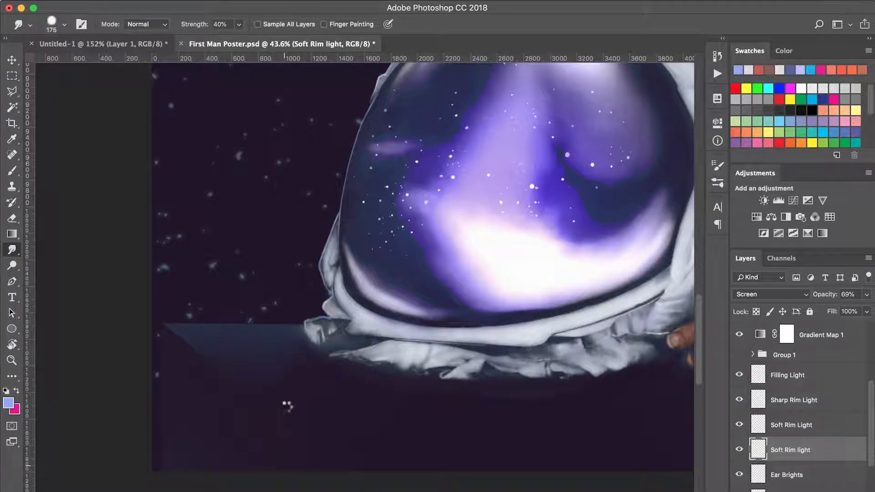
key("g")
key("super+shift+f")
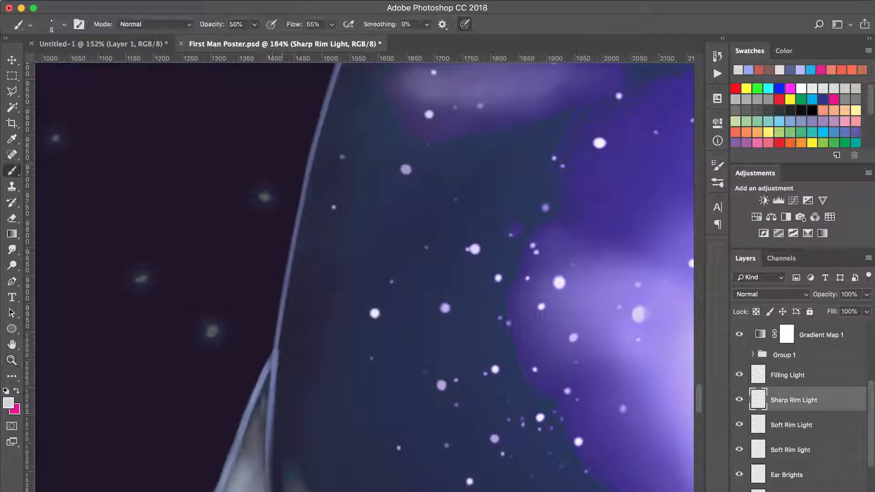
mouse_move(270, 405)
left_mouse_down()
mouse_move(287, 278)
mouse_move(283, 315)
left_mouse_up()
left_click_drag(275, 353, 301, 262)
mouse_move(268, 403)
left_mouse_down()
mouse_move(309, 242)
mouse_move(279, 325)
left_mouse_up()
left_click_drag(274, 356, 316, 248)
Brush a crisp near-white edge along the helmet's outer rim on the Sharp Rim Light layer with an 8 px brush.
mouse_move(330, 216)
left_mouse_down()
mouse_move(292, 299)
mouse_move(301, 301)
mouse_move(316, 255)
mouse_move(312, 276)
left_mouse_up()
right_click(287, 216)
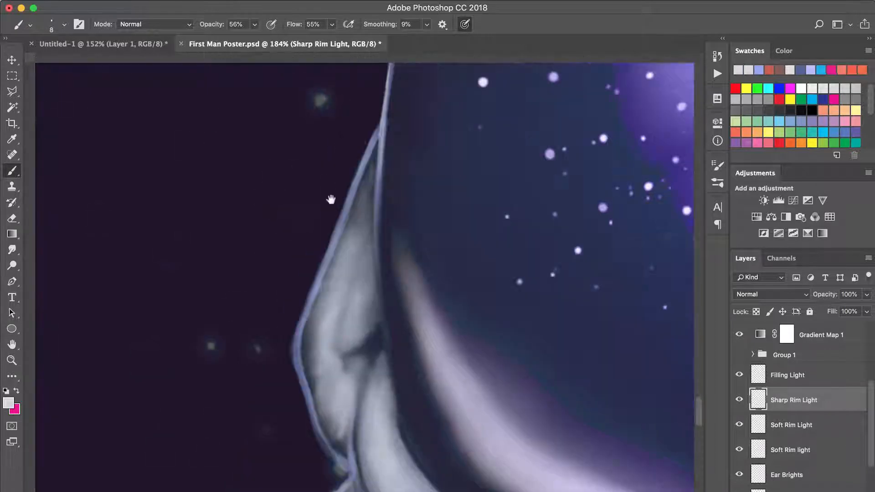
left_click_drag(377, 129, 295, 364)
left_click_drag(345, 353, 306, 184)
Save the poster and inspect the rim lighting on the whole figure and around the head and shoulders.
key("super+0")
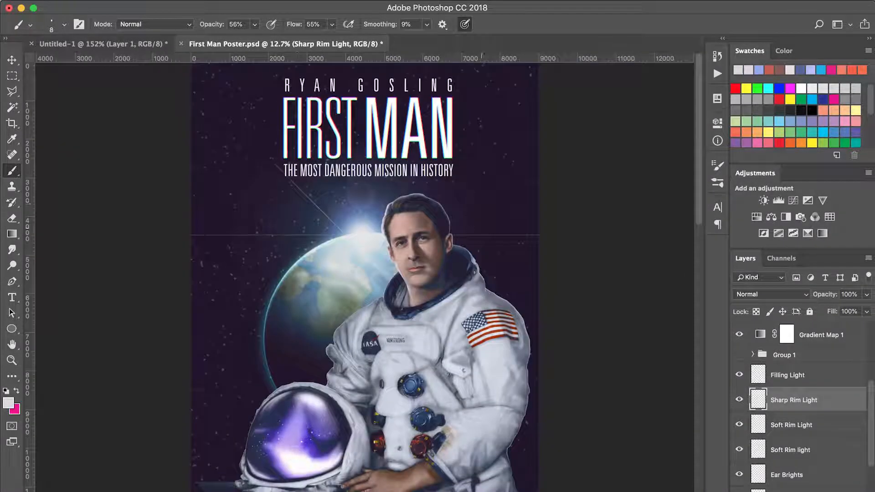
key("super+s")
key("z")
left_click_drag(486, 202, 351, 358)
left_click_drag(420, 275, 415, 313)
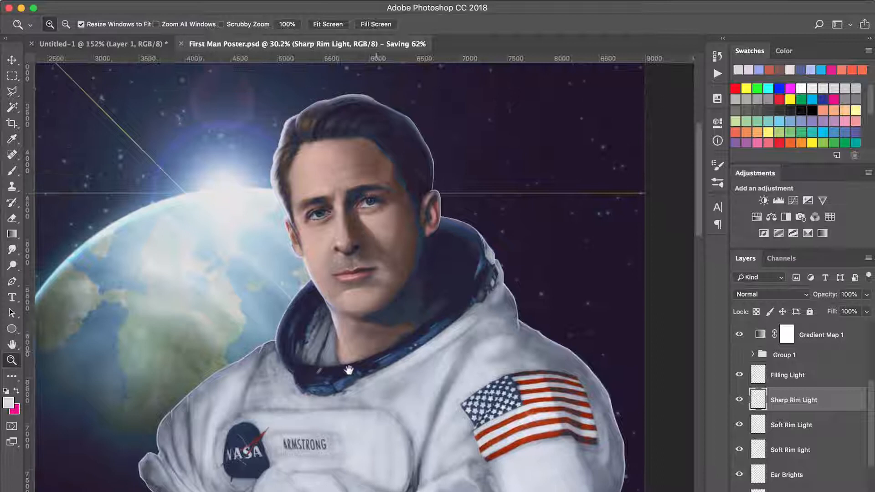
Soften the sharp rim light on the neck's edge below the jaw with a 70 px eraser at 0% hardness.
left_click_drag(312, 355, 459, 198)
left_click_drag(389, 334, 384, 353)
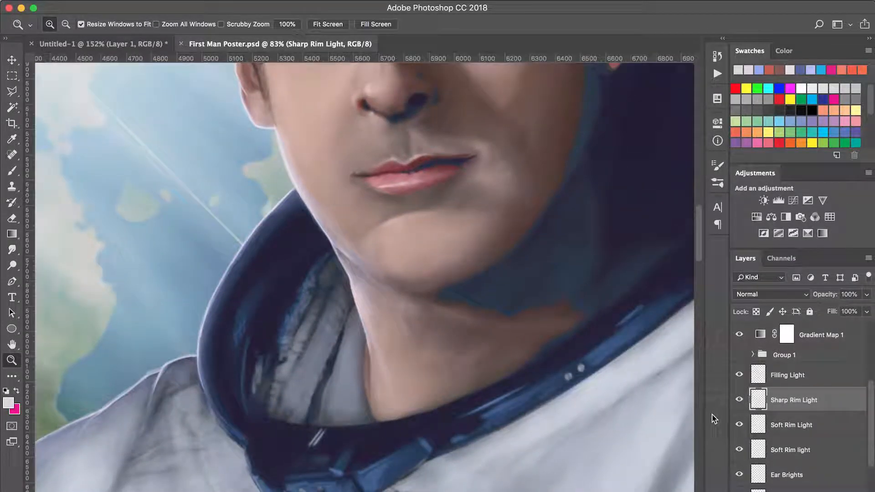
key("e")
key("bracketright")
right_click(414, 282)
left_click(506, 364)
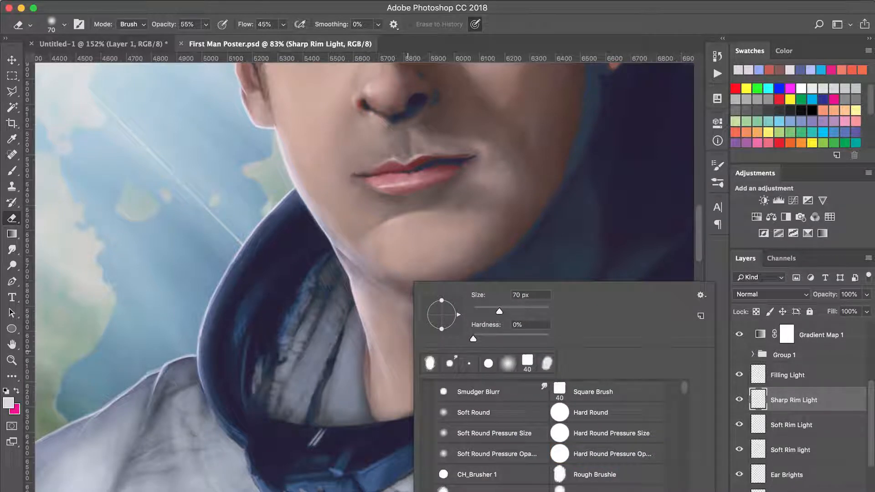
left_click_drag(403, 360, 395, 384)
Erase the soft glow under the jaw with a 150 px eraser, fading the erasure to 66% on the lower Soft Rim light layer.
left_click(758, 452)
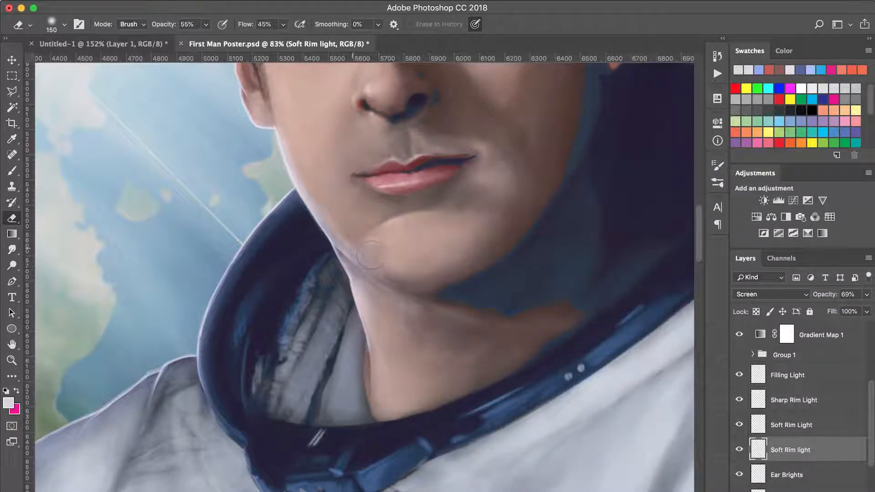
left_click(373, 346, "super")
left_click(133, 0)
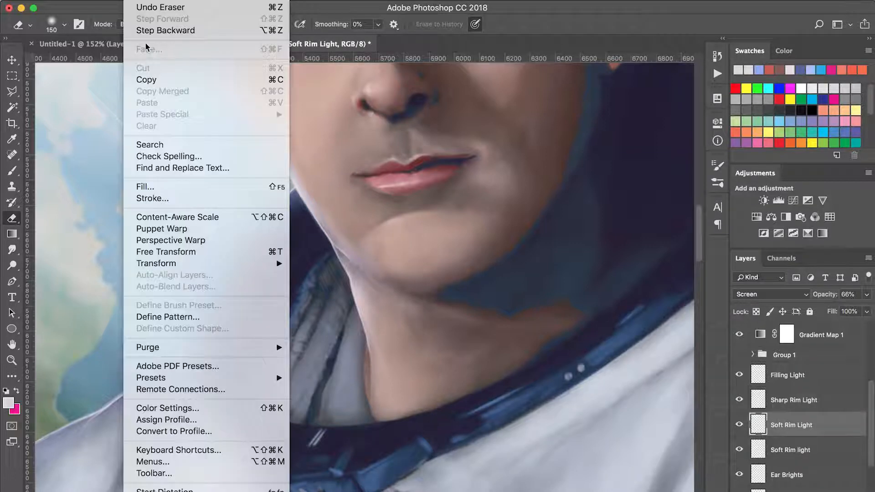
key("Escape")
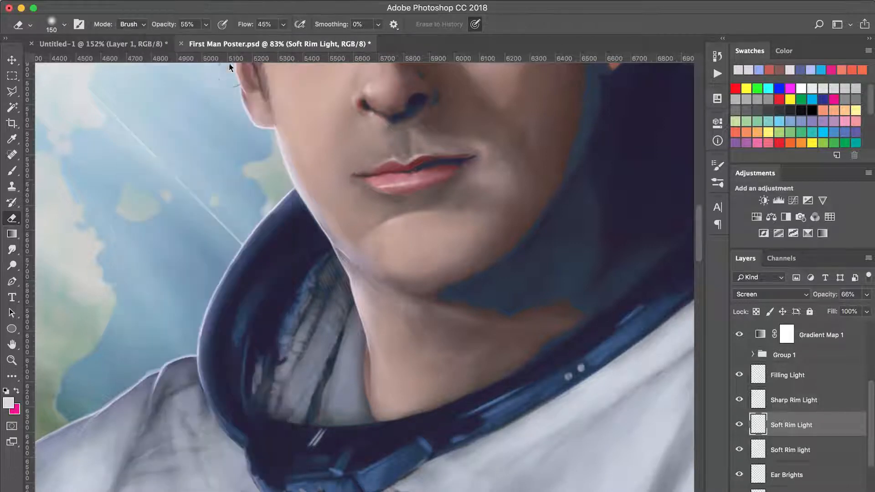
left_click_drag(351, 283, 401, 333)
key("alt+bracketleft")
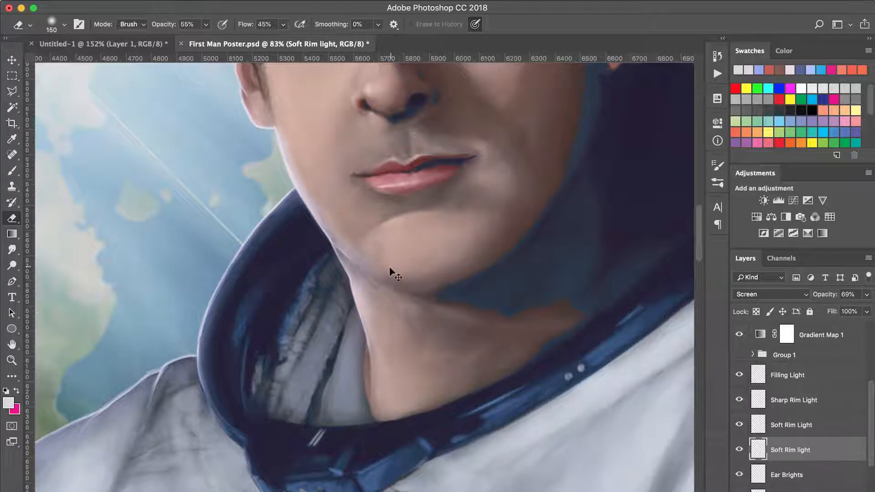
key("super+shift+f")
mouse_move(492, 312)
left_mouse_down()
mouse_move(485, 312)
mouse_move(566, 311)
mouse_move(466, 310)
mouse_move(524, 311)
left_mouse_up()
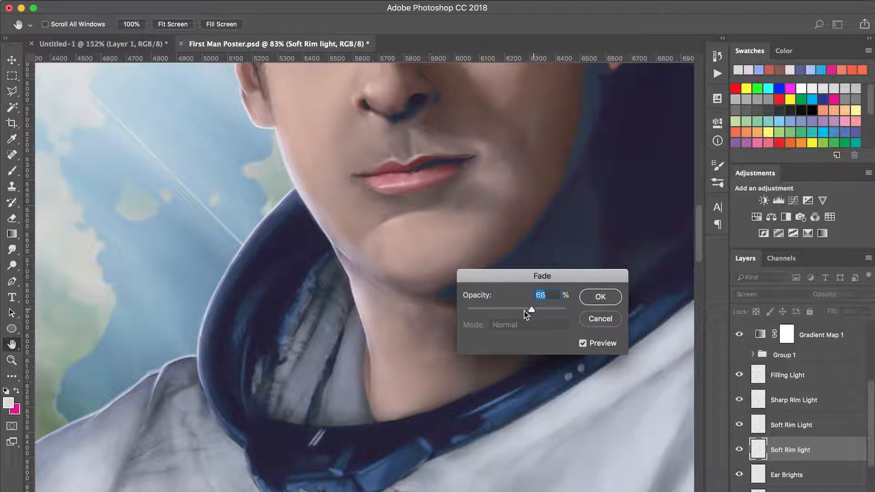
left_click(600, 297)
Erase the glow around the jaw on the upper Soft Rim Light layer and fade the erasure to a low opacity.
key("e")
key("alt+bracketright")
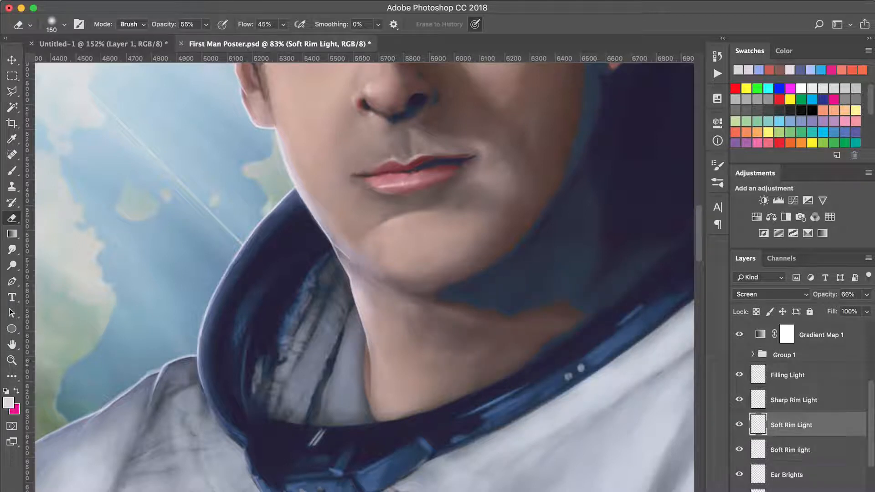
left_click_drag(379, 301, 375, 261)
key("shift+super+f")
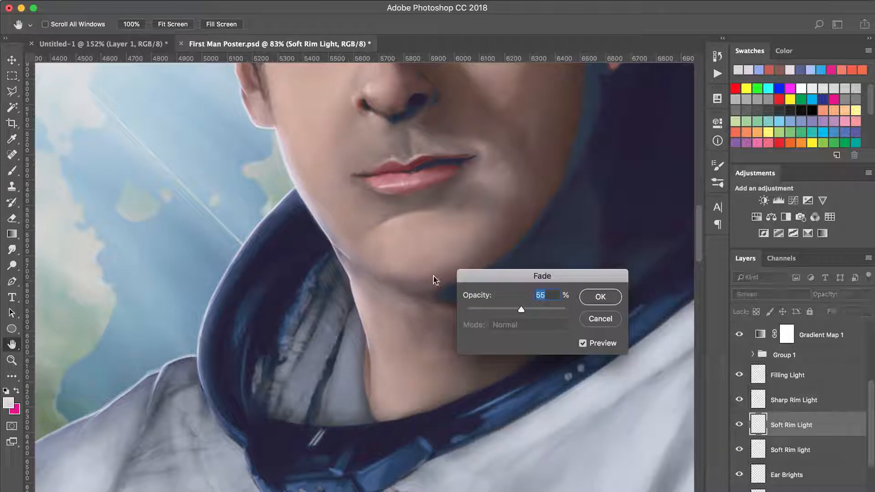
left_click_drag(525, 314, 481, 312)
key("Return")
Touch up the jaw's Soft Rim Light with a light-blue 10 px brush and make the Sharp Rim Light layer ready for erasing.
key("z")
left_click_drag(297, 255, 460, 162)
key("b")
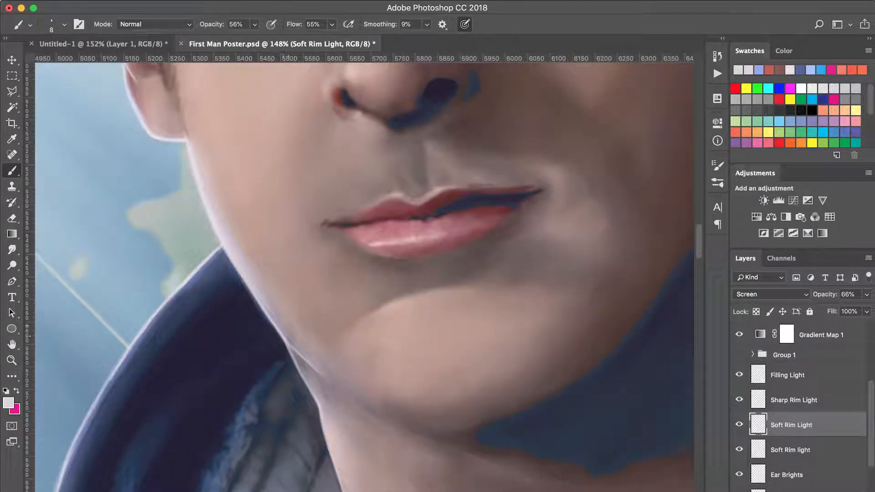
left_click(756, 71)
key("bracketright")
key("bracketright")
scroll(364, 273, "down", 5)
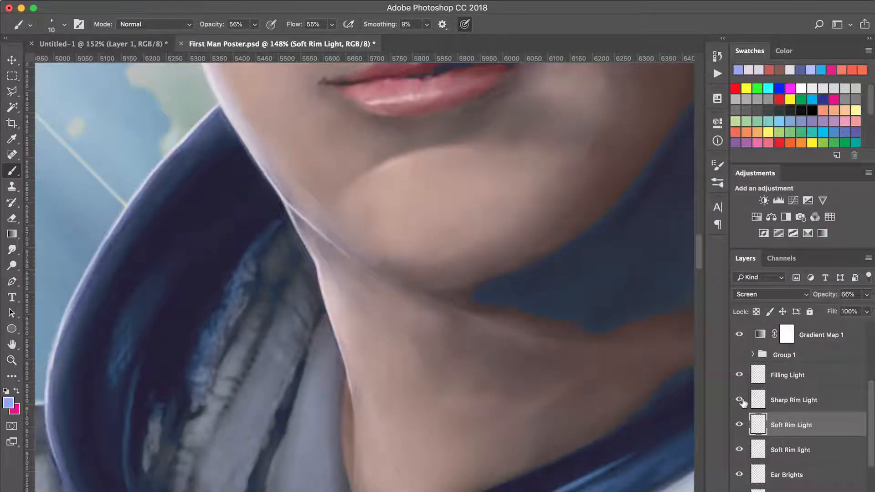
left_click(759, 400)
key("e")
Examine the rim lighting on the whole poster and up close around the face, hair, collar and flag-side shoulder.
key("super+0")
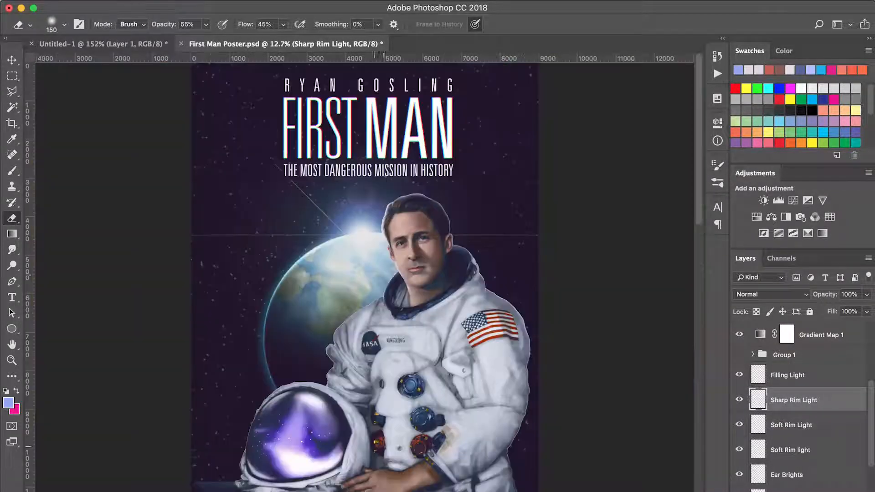
key("z")
left_click_drag(259, 437, 476, 224)
left_click_drag(302, 320, 305, 363)
left_click_drag(250, 412, 448, 197)
left_click_drag(340, 348, 469, 187)
left_click_drag(408, 241, 336, 491)
key("super+r")
left_click_drag(337, 256, 360, 430)
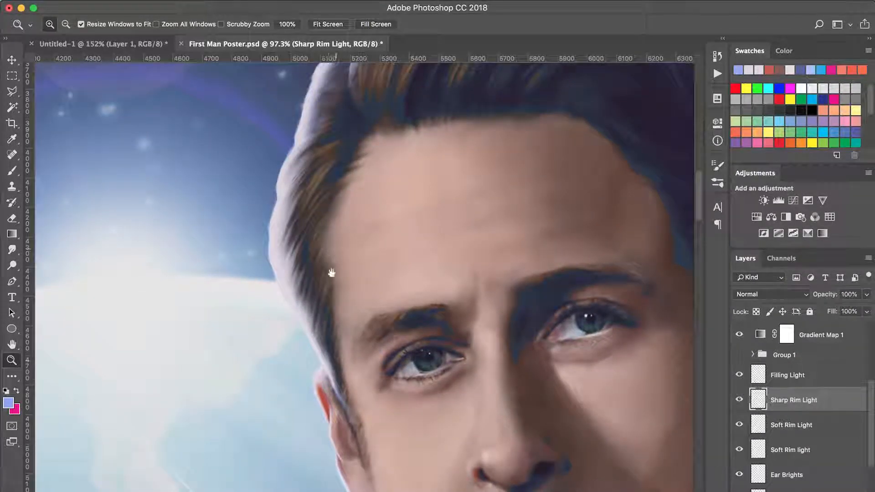
left_click_drag(332, 272, 289, 445)
left_click_drag(363, 324, 140, 301)
left_click_drag(382, 367, 362, 219)
left_click_drag(392, 287, 371, 91)
left_click_drag(263, 424, 233, 339)
left_click_drag(569, 456, 361, 268)
left_click_drag(437, 255, 462, 407)
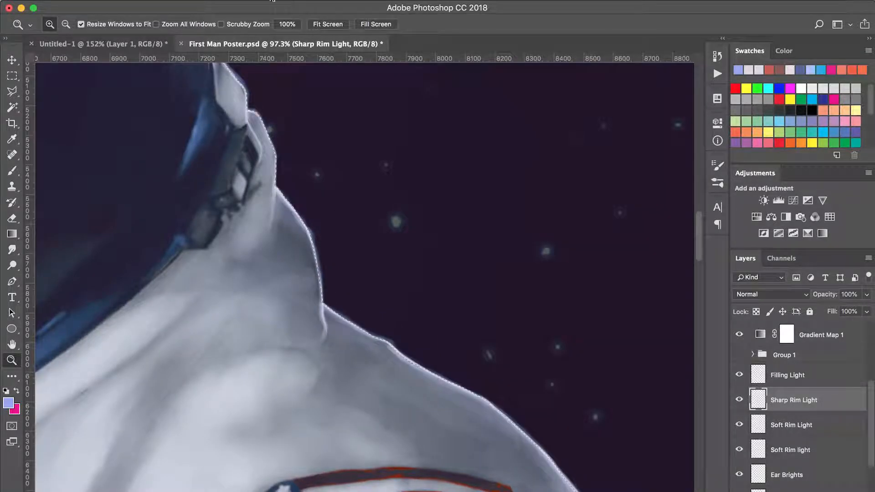
Expand the figure selection by 2 pixels and activate the lower Soft Rim light layer.
left_click(256, 1)
mouse_move(344, 168)
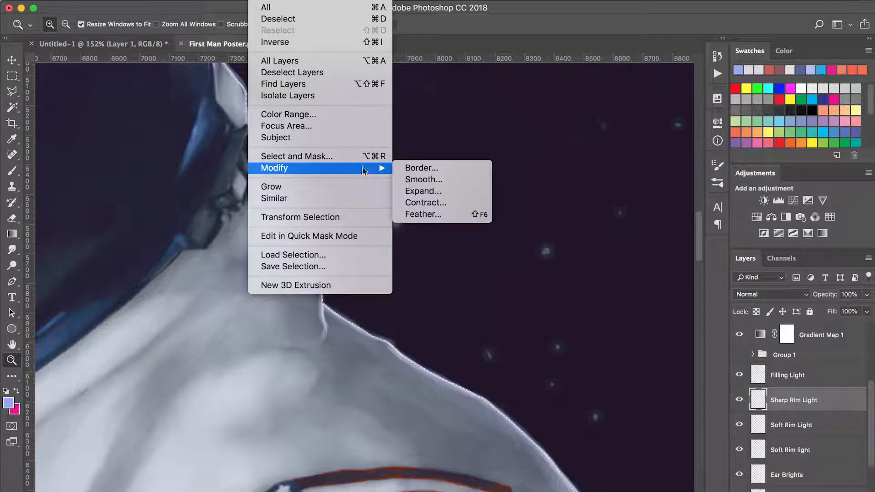
left_click(422, 191)
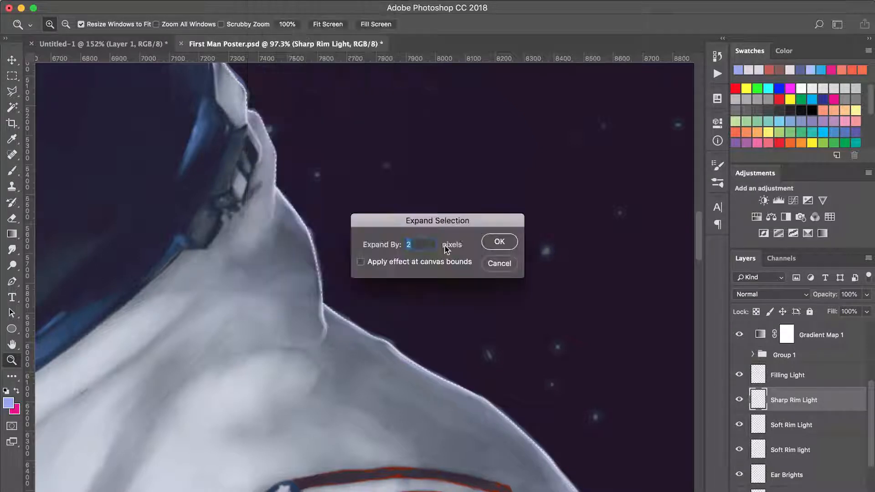
left_click(500, 242)
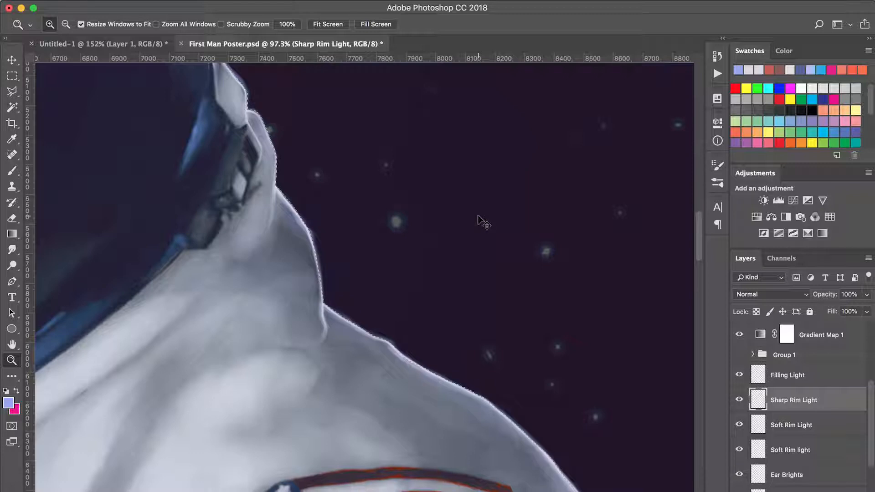
left_click(759, 451)
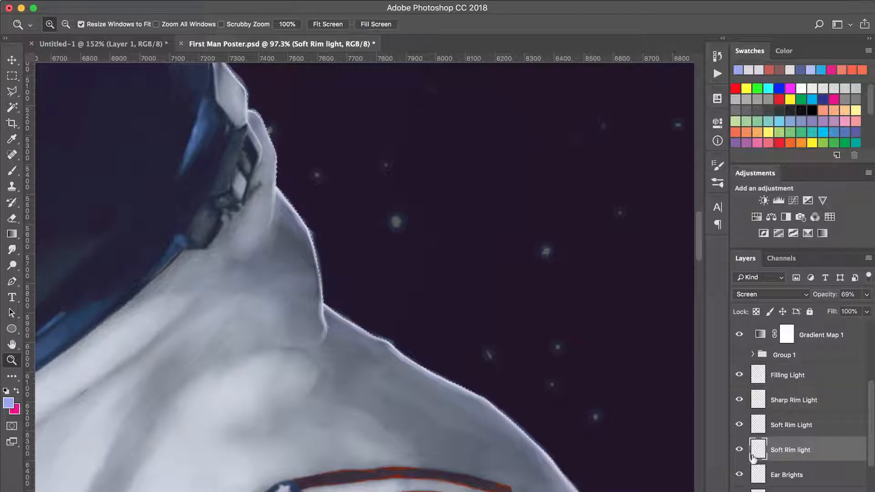
Brush near-white rim light along the Earth-side shoulder and sleeve on the Sharp Rim Light layer with a 10 px brush.
key("super+0")
key("super+d")
left_click_drag(325, 335, 409, 282)
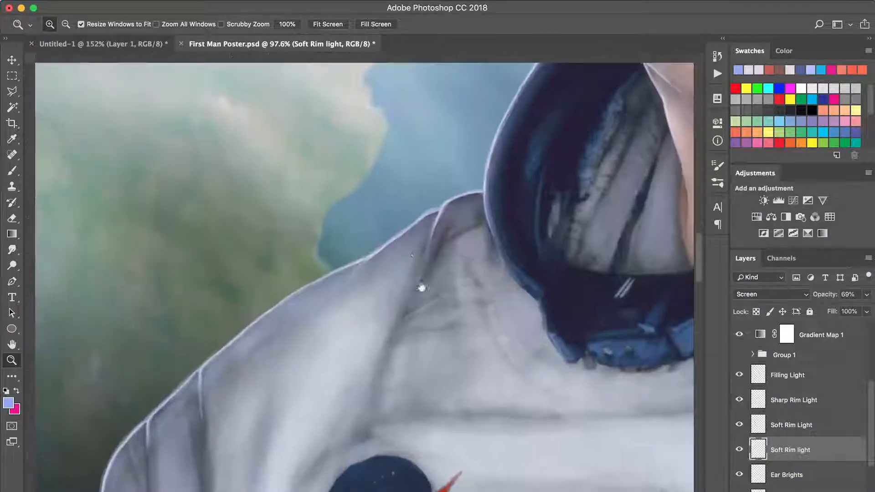
left_click_drag(334, 292, 503, 150)
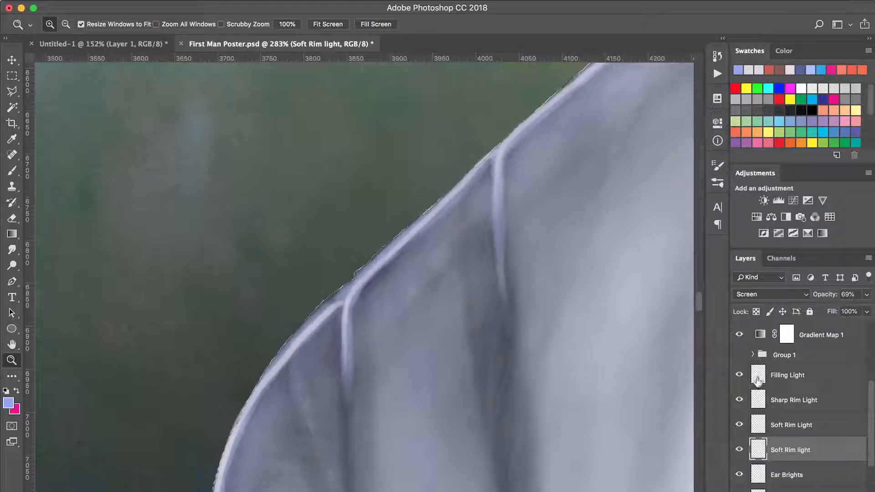
left_click(792, 400)
key("b")
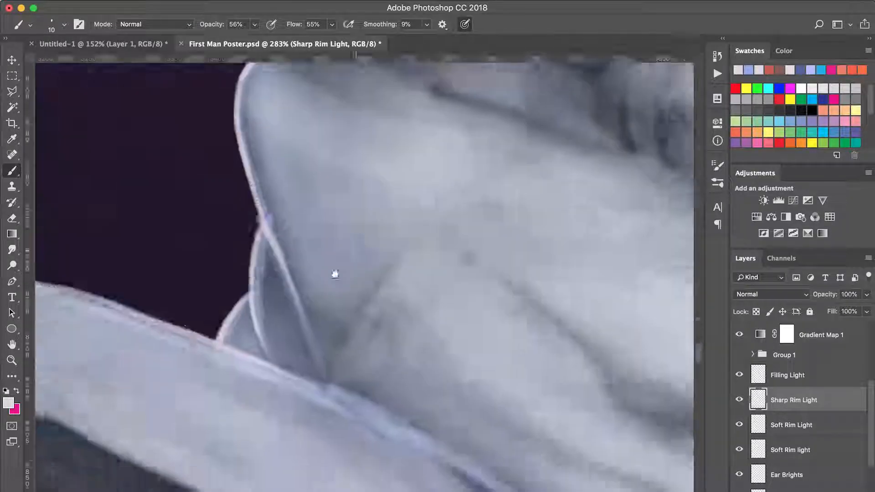
Clean up the rim lights where the sleeve meets the helmet with a 9 px eraser, toggling Sharp Rim Light to compare.
key("e")
left_click(760, 449)
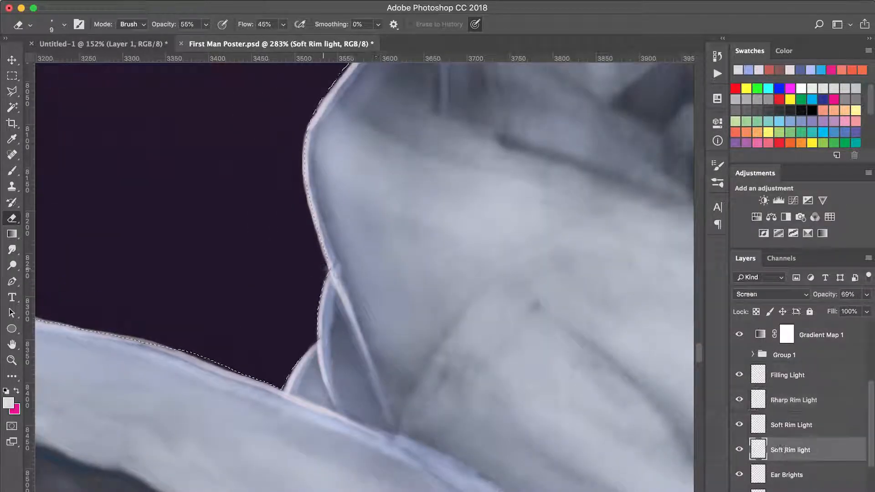
left_click(760, 425)
left_click(739, 400)
left_click(739, 399)
left_click(760, 400)
Compare the helmet's top edge without Sharp Rim Light and trim its uneven line with a slightly larger eraser.
left_click_drag(238, 303, 316, 262)
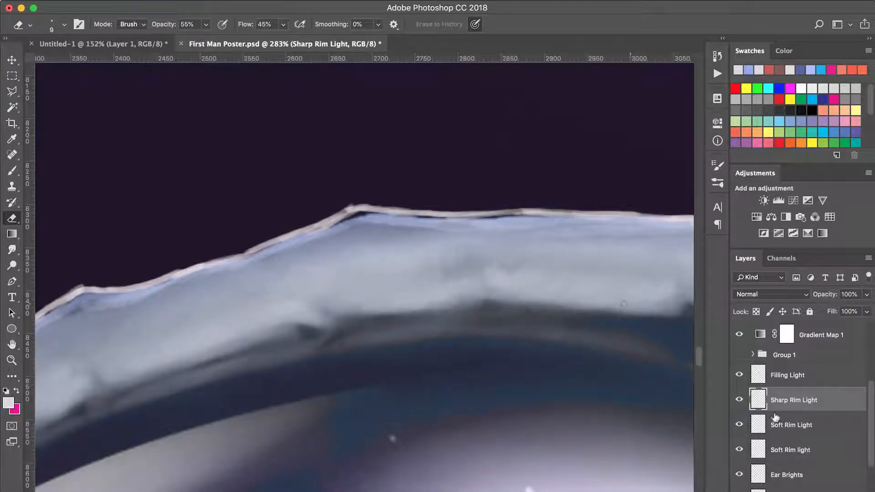
left_click(739, 400)
left_click(739, 400)
key("bracketright")
key("bracketright")
key("bracketright")
key("bracketright")
key("bracketright")
left_click_drag(292, 228, 565, 203)
left_click_drag(296, 228, 251, 244)
Repaint the near-white sharp edge over the helmet's top and upper curve with a 10 px brush.
key("b")
mouse_move(207, 264)
left_mouse_down()
mouse_move(257, 259)
mouse_move(393, 214)
mouse_move(596, 211)
left_mouse_up()
mouse_move(182, 328)
left_mouse_down()
mouse_move(470, 248)
mouse_move(648, 114)
left_mouse_up()
left_click_drag(364, 207, 250, 303)
left_click_drag(237, 337, 371, 176)
left_click_drag(331, 211, 246, 312)
left_click_drag(255, 328, 330, 224)
left_click_drag(290, 244, 239, 327)
left_click_drag(239, 331, 364, 245)
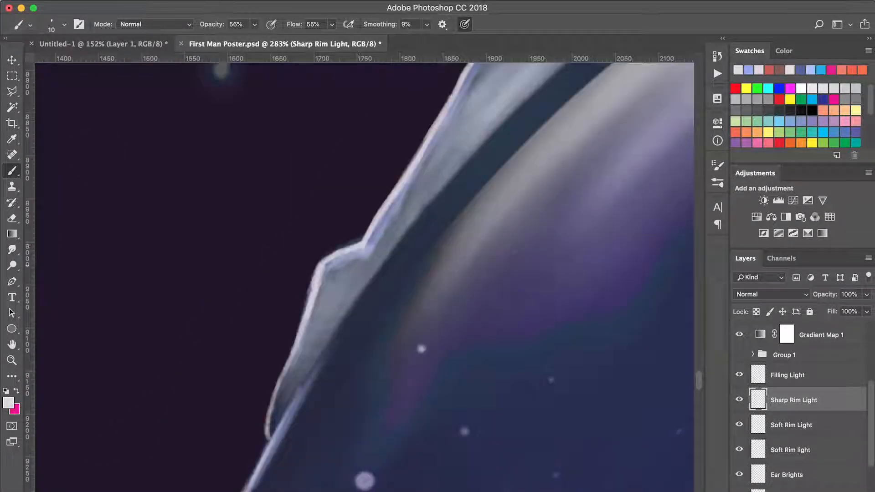
Continue the near-white sharp edge down the helmet's outer side to the fold near its base.
left_click_drag(311, 284, 267, 441)
left_click_drag(288, 412, 347, 218)
left_click_drag(321, 268, 276, 349)
mouse_move(267, 406)
left_mouse_down()
mouse_move(368, 195)
mouse_move(311, 328)
left_mouse_up()
mouse_move(292, 387)
left_mouse_down()
mouse_move(346, 188)
mouse_move(304, 351)
left_mouse_up()
left_click_drag(296, 410, 316, 173)
left_click_drag(311, 227, 297, 360)
mouse_move(291, 309)
left_mouse_down()
mouse_move(331, 219)
mouse_move(333, 319)
left_mouse_up()
mouse_move(292, 406)
left_mouse_down()
mouse_move(364, 189)
mouse_move(282, 349)
left_mouse_up()
left_click_drag(281, 320, 306, 435)
left_click_drag(307, 385, 270, 236)
left_click_drag(273, 294, 318, 370)
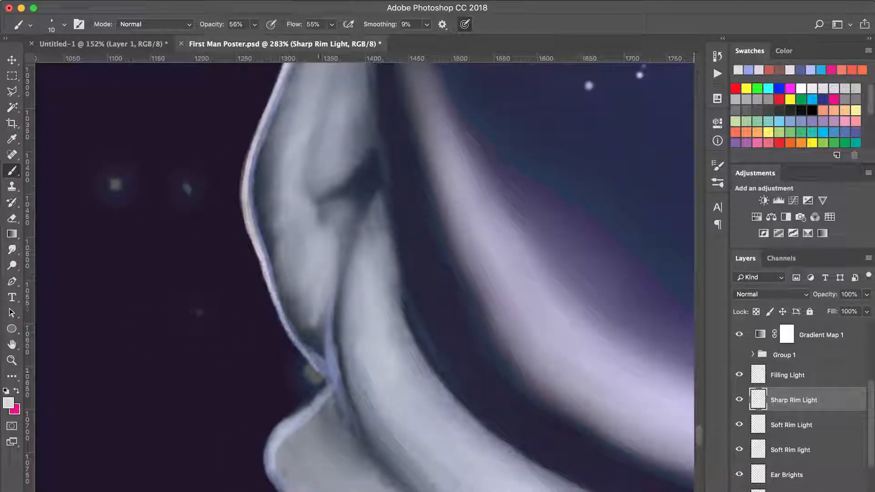
Examine the rim light around the hair and on the whole poster.
key("z")
left_click(495, 189, "alt")
left_click_drag(159, 63, 368, 272)
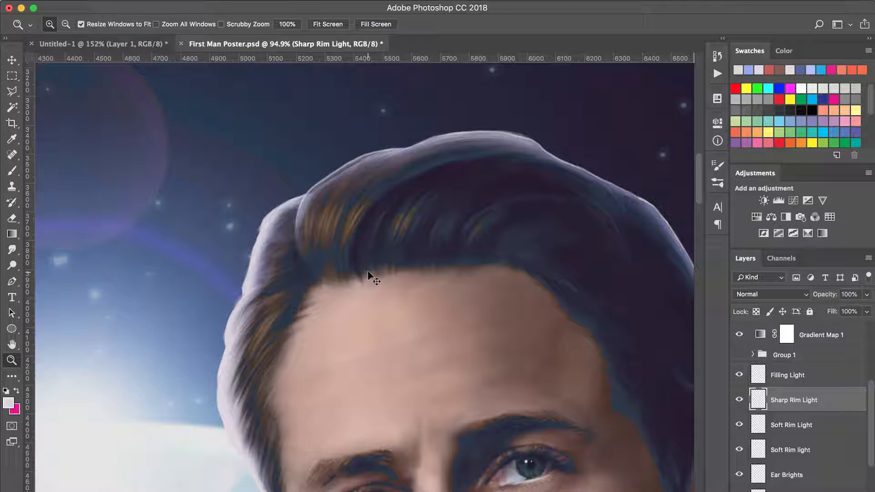
key("super+0")
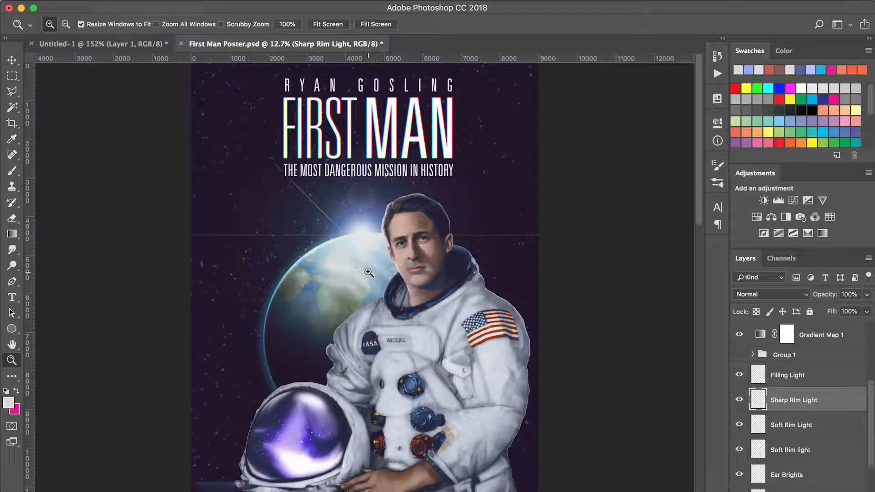